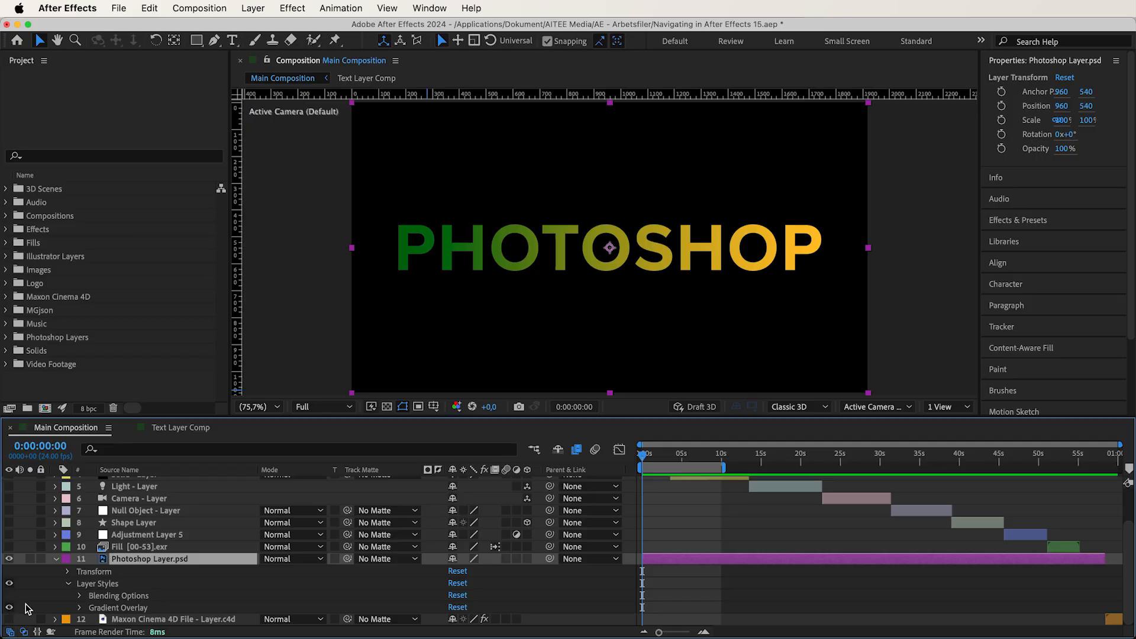
# Show all available layer styles on the Photoshop Layer.psd layer.
pyautogui.rightClick(153, 565)
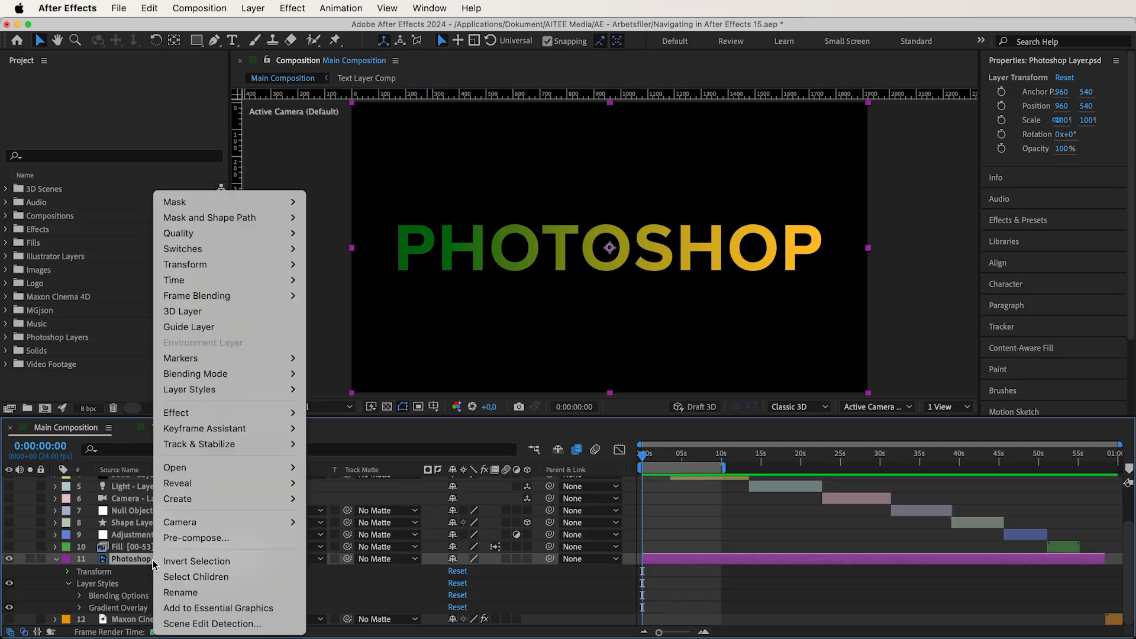
pyautogui.moveTo(277, 400)
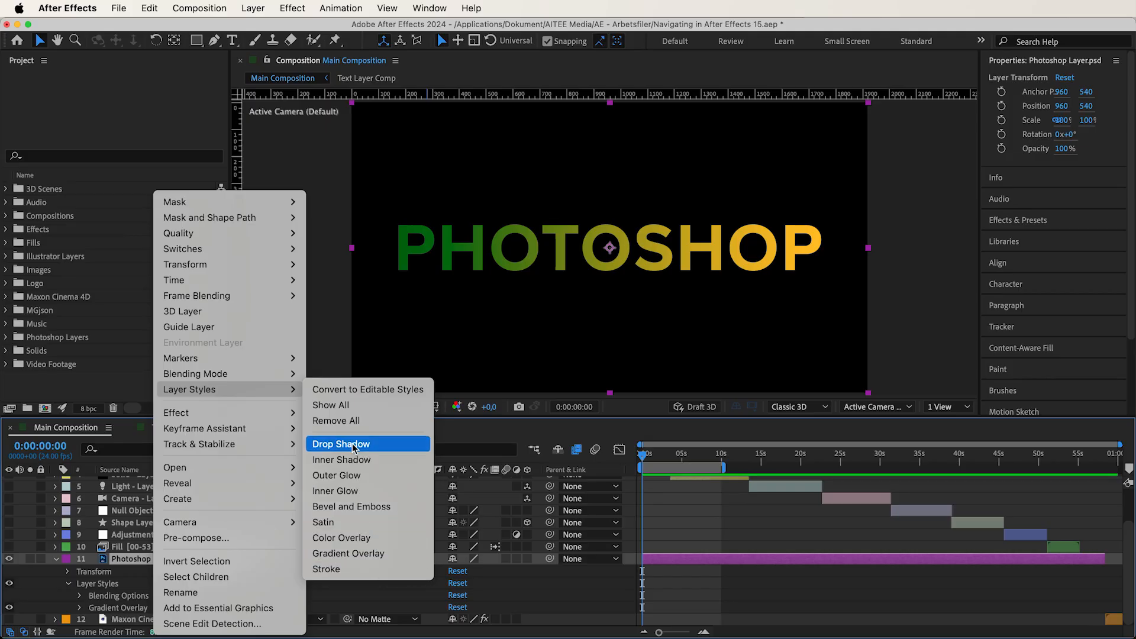
pyautogui.click(352, 409)
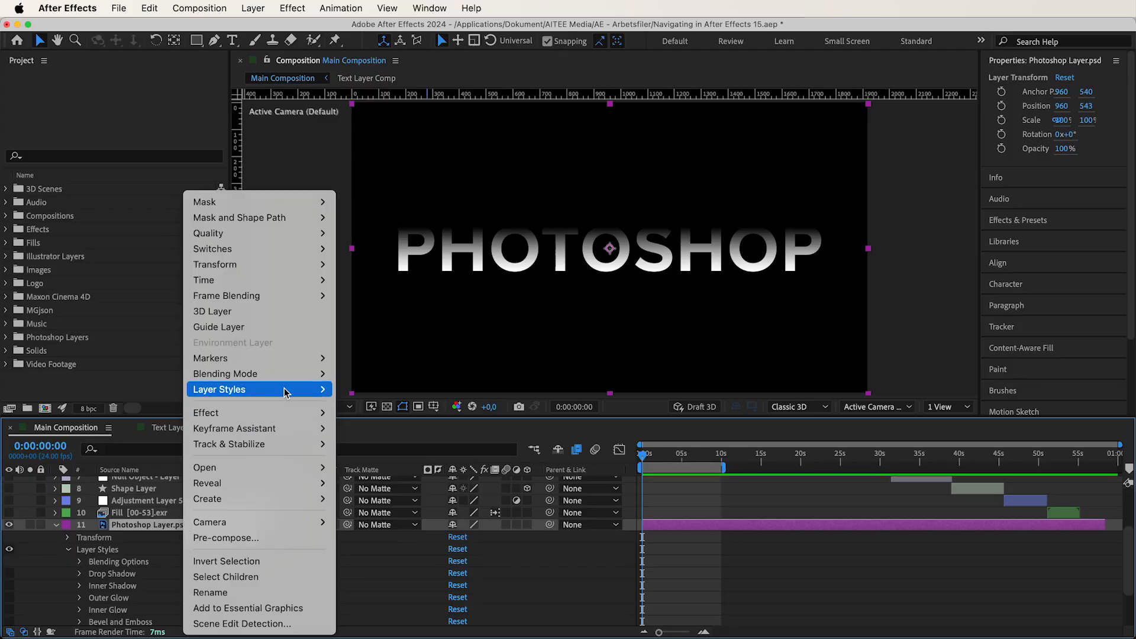
# Remove all layer styles from the Photoshop layer and undo the removal.
pyautogui.moveTo(287, 393)
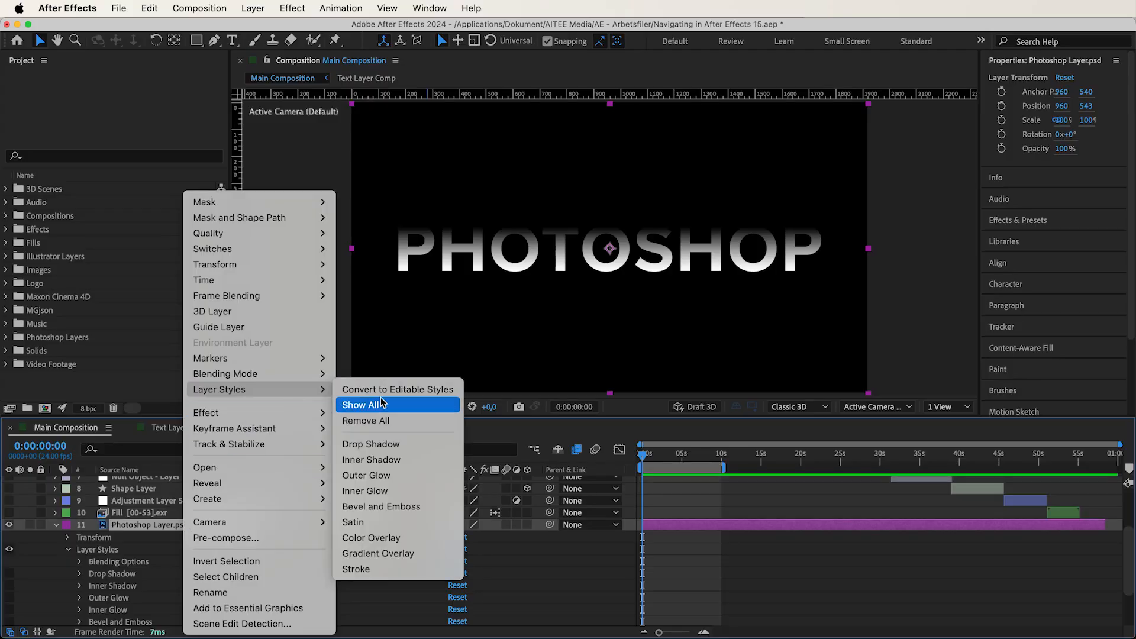
pyautogui.click(382, 421)
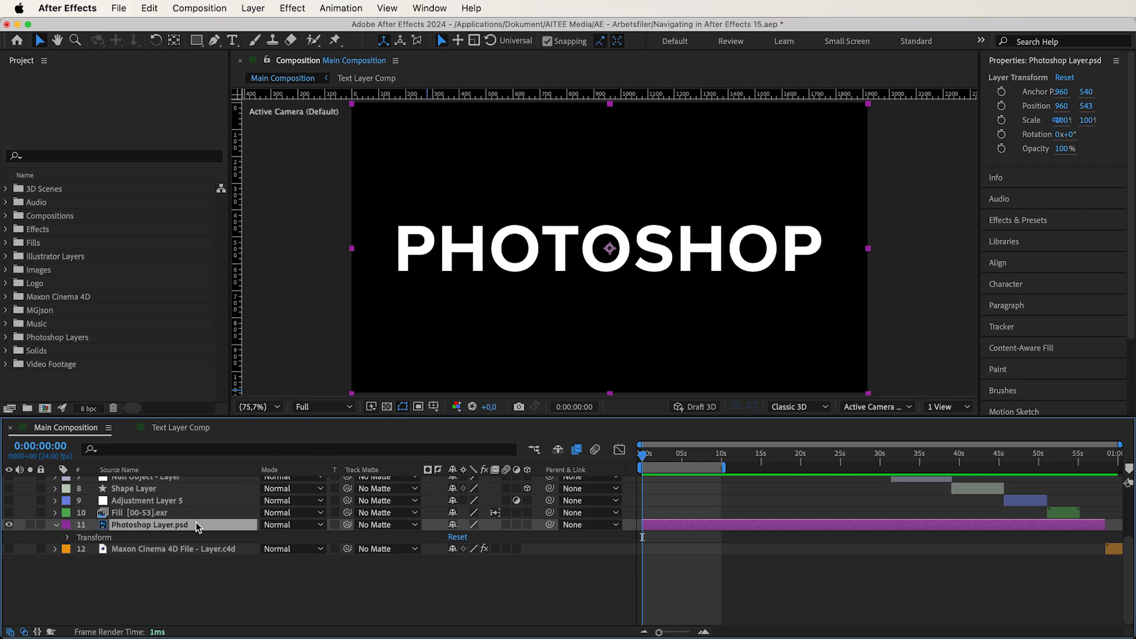
pyautogui.press('super+z')
# Examine the Blending Options properties in the Photoshop layer's Layer Styles group and collapse them again.
pyautogui.click(100, 550)
pyautogui.scroll(-3, 99, 550)
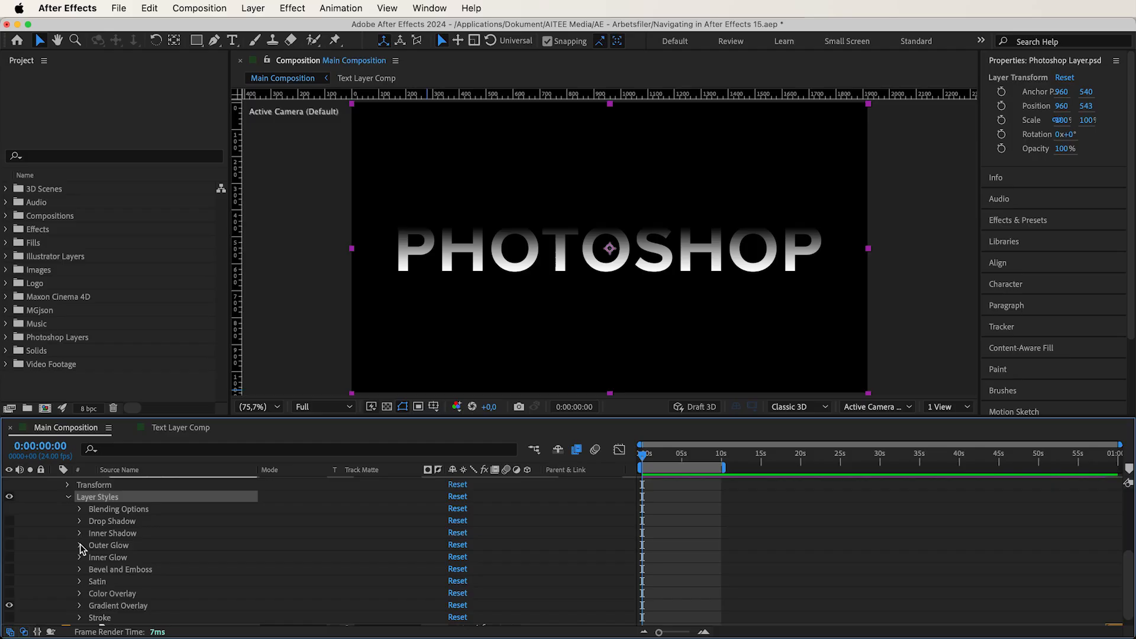
pyautogui.click(79, 510)
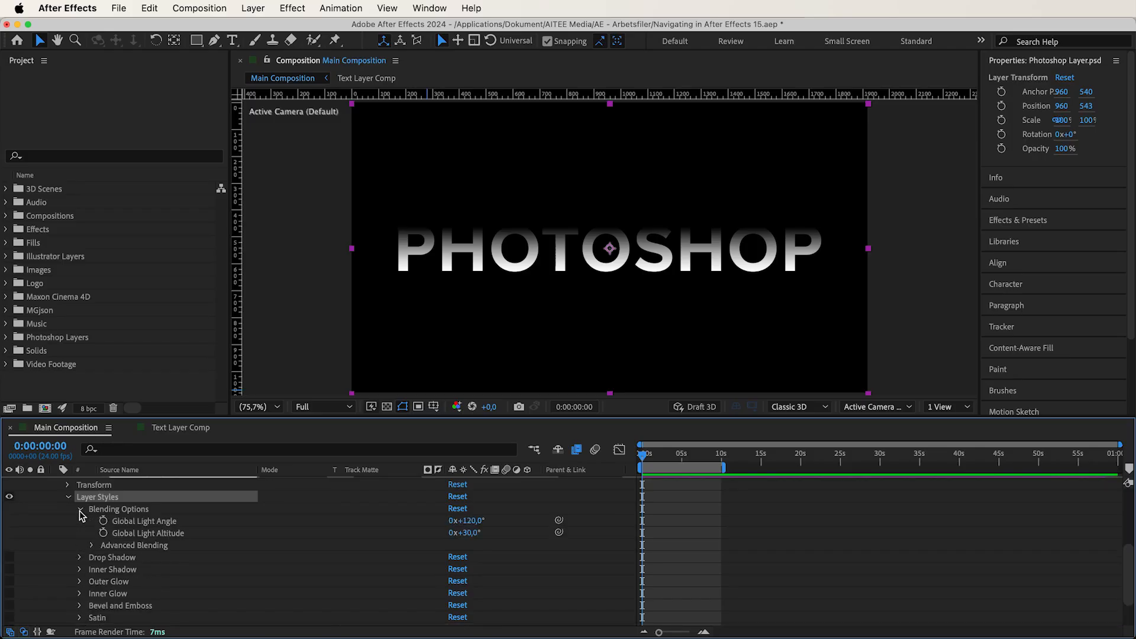
pyautogui.click(80, 509)
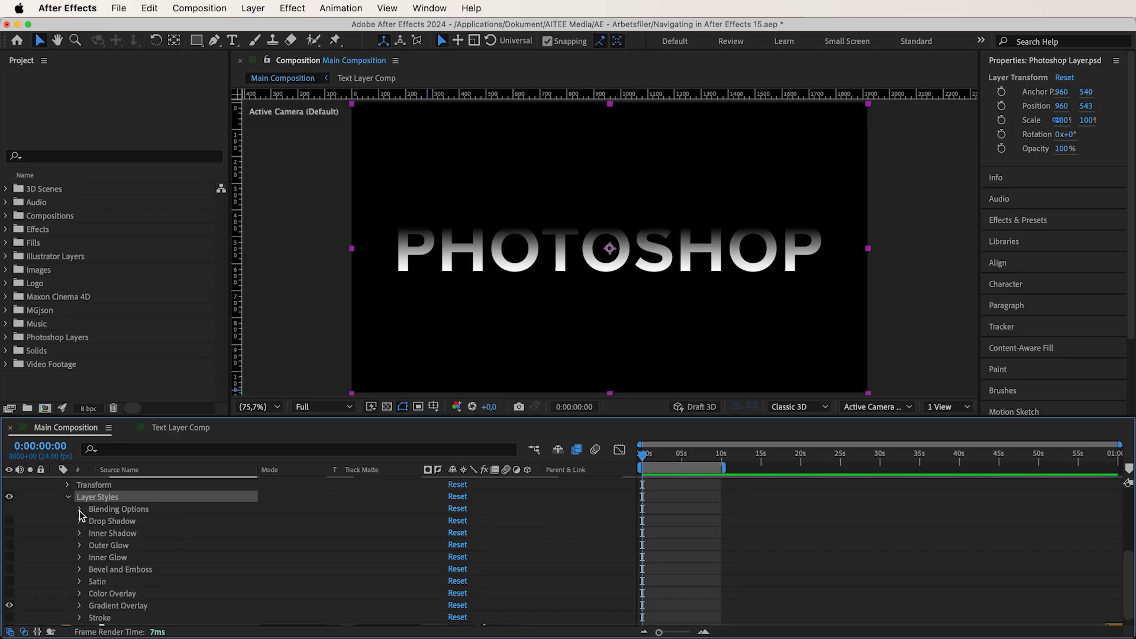
# Switch on every layer style from Drop Shadow to Stroke, and switch them all off again, including Gradient Overlay.
pyautogui.scroll(-1, 46, 539)
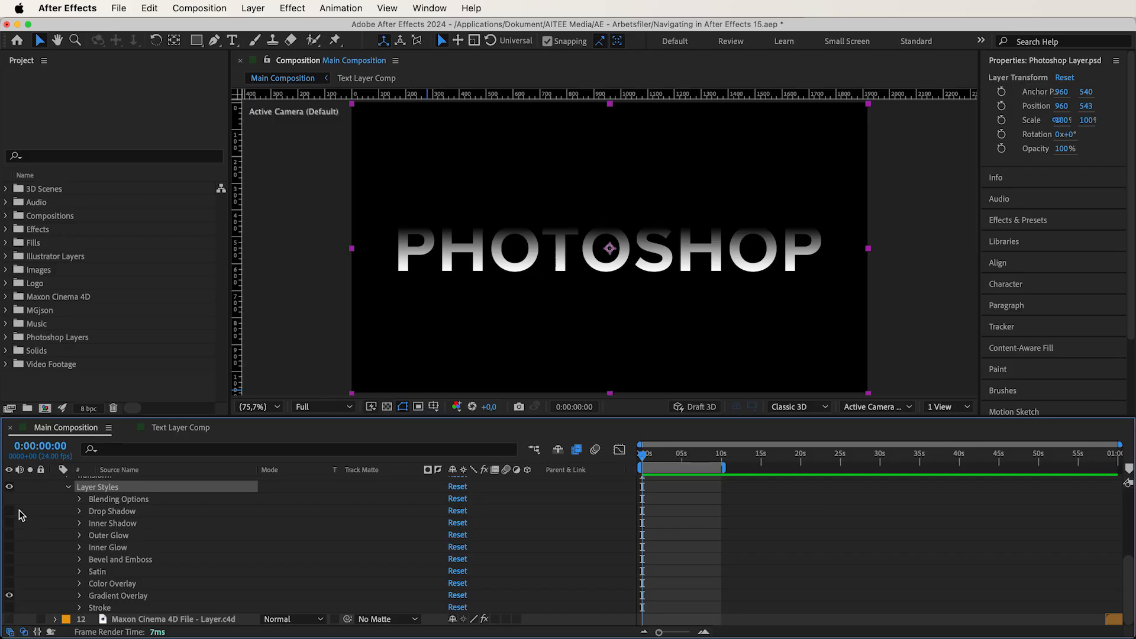
pyautogui.moveTo(11, 513); pyautogui.dragTo(12, 610)
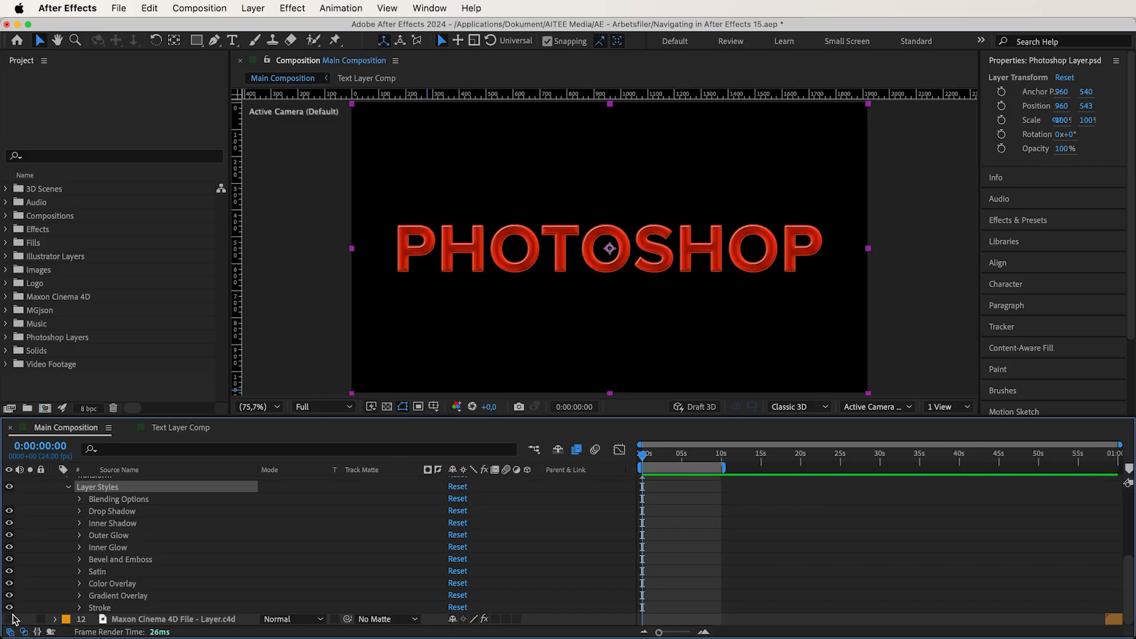
pyautogui.moveTo(11, 598); pyautogui.dragTo(12, 535)
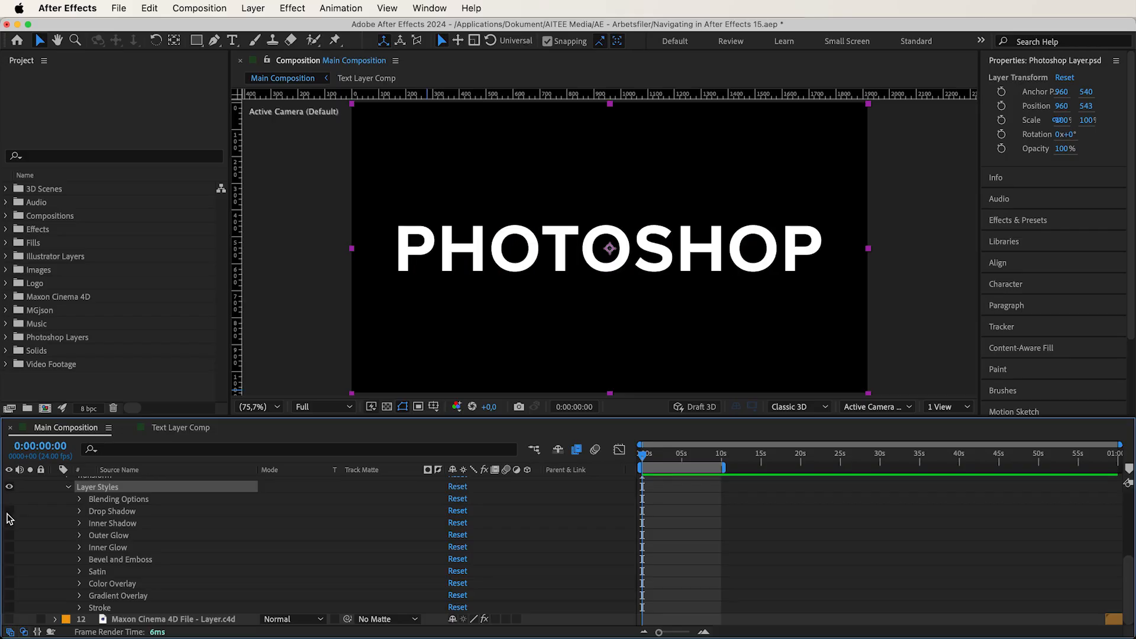
# Enable the Drop Shadow style, expand its properties and look through its blend mode options, keeping Multiply.
pyautogui.click(79, 512)
pyautogui.click(474, 511)
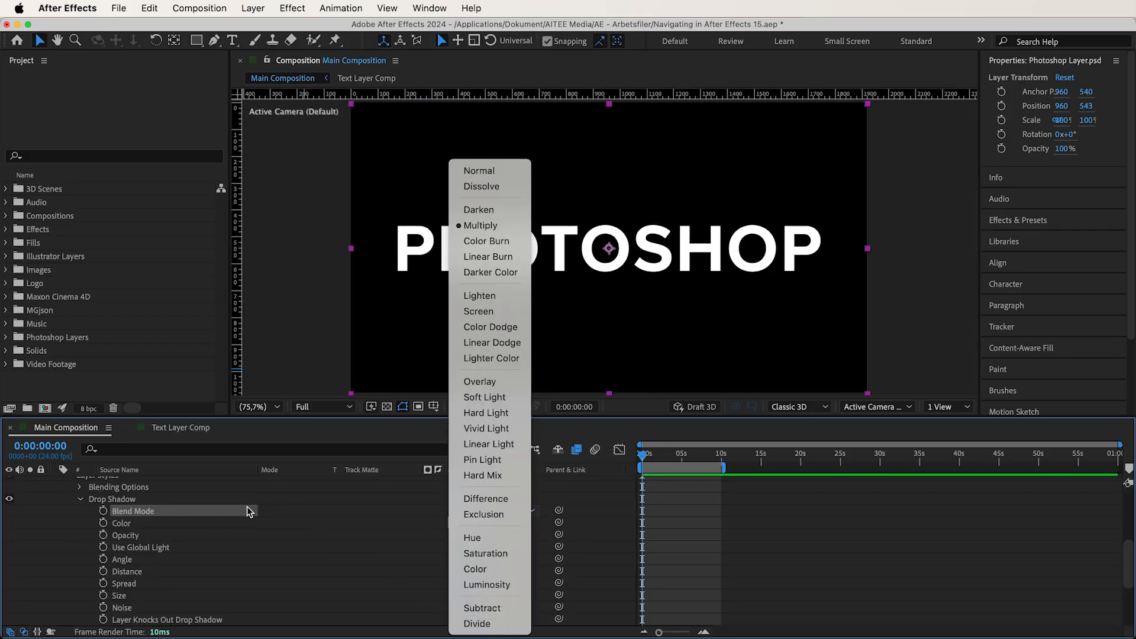
pyautogui.click(230, 515)
pyautogui.click(180, 524)
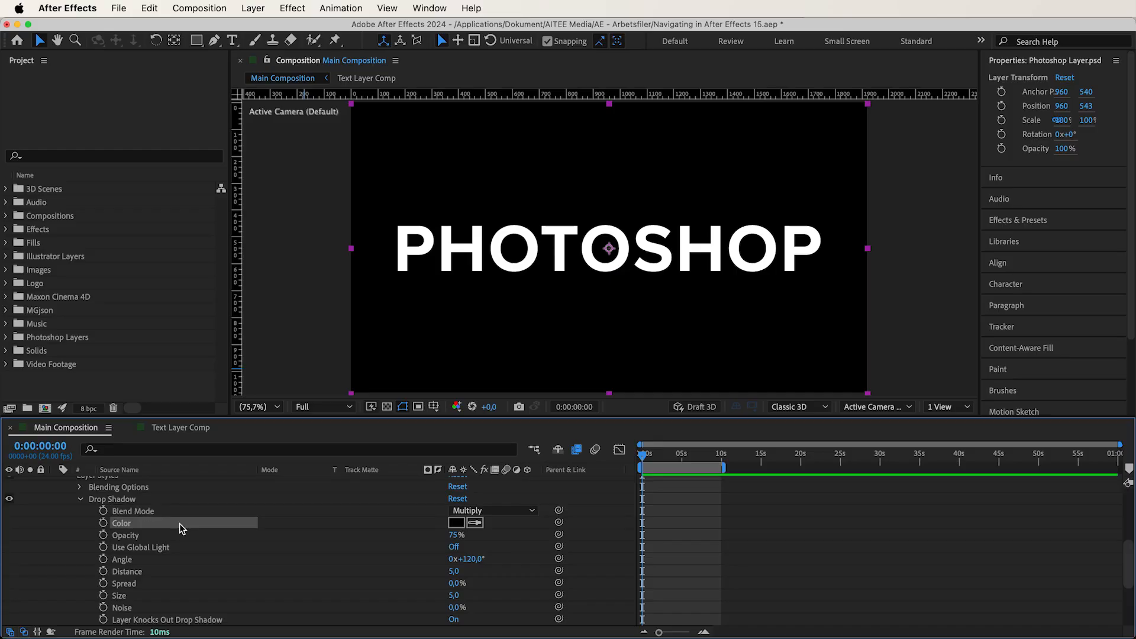
# Change the drop shadow color to light grey, checking it on the lettering at 200% magnification.
pyautogui.press('z')
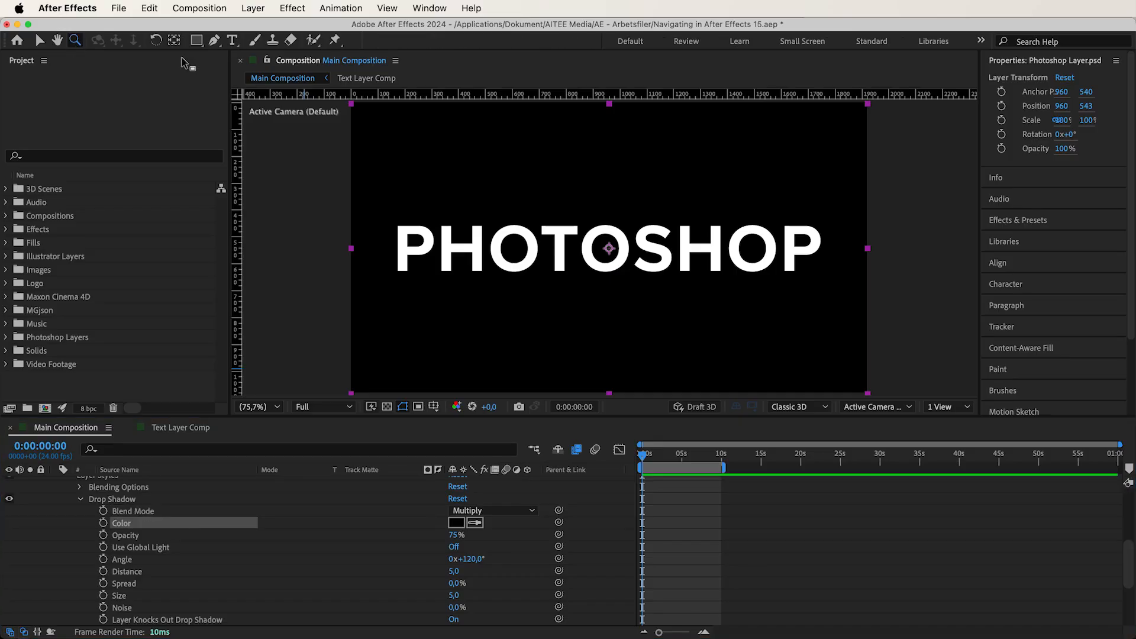
pyautogui.click(532, 252)
pyautogui.press('space')
pyautogui.moveTo(549, 250); pyautogui.dragTo(544, 249)
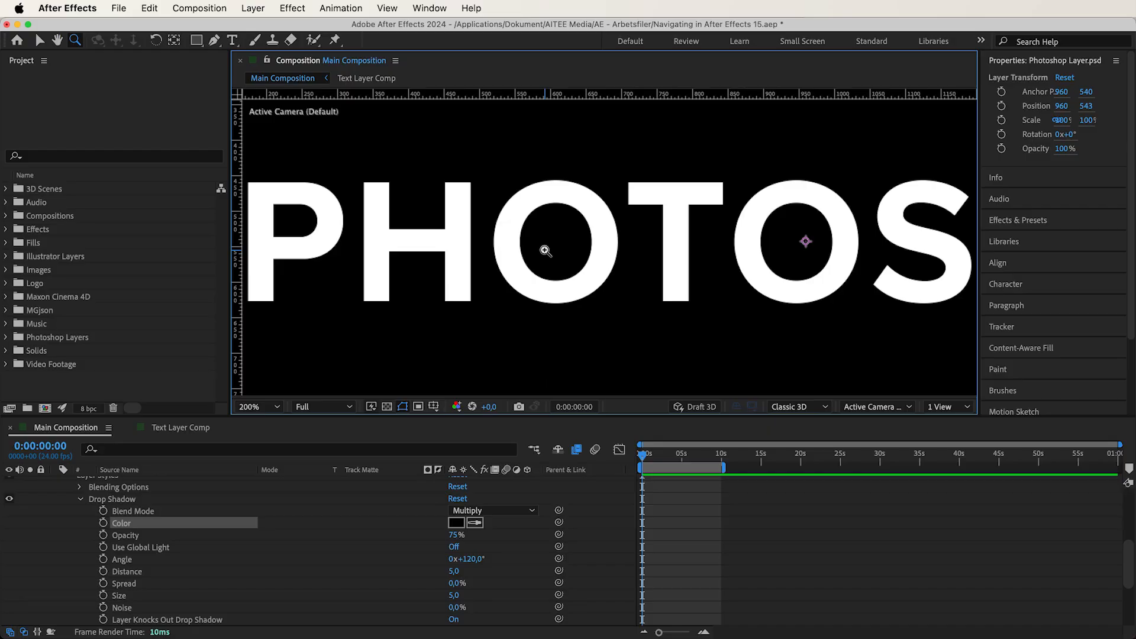
pyautogui.click(455, 523)
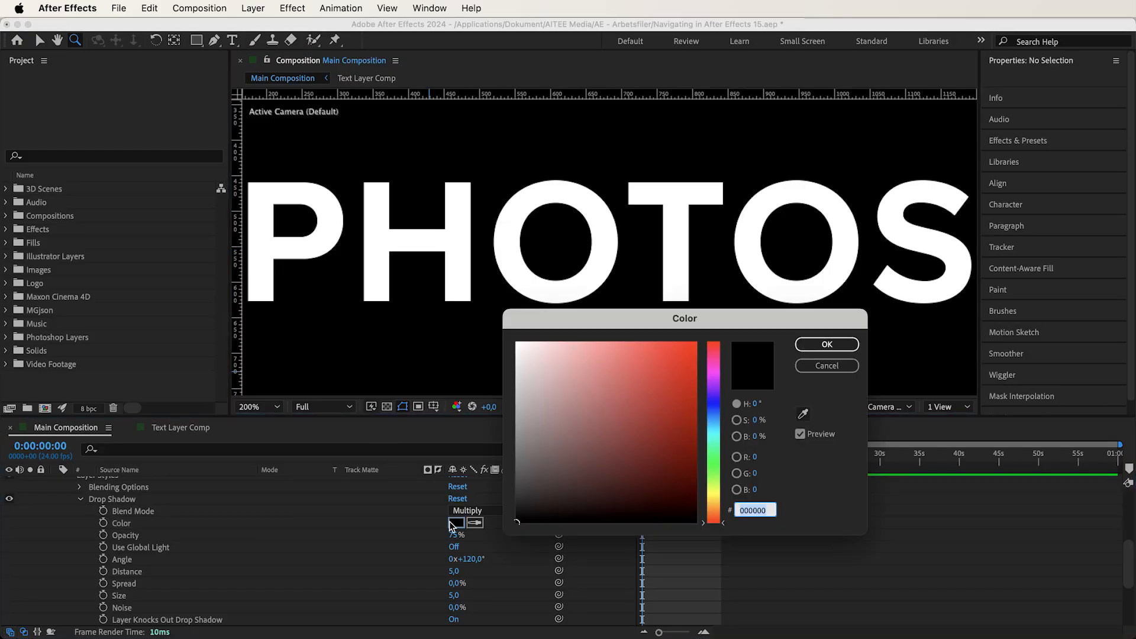
pyautogui.moveTo(525, 423); pyautogui.dragTo(521, 382)
pyautogui.click(828, 345)
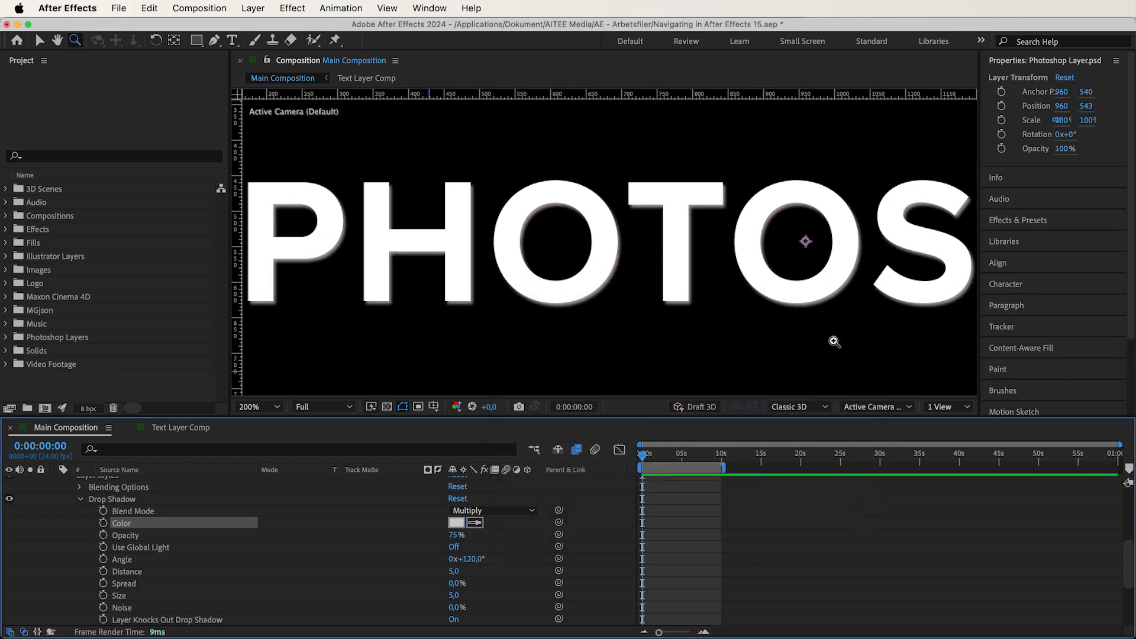
# Try bright green 37FF55 as the drop shadow color, and replace it with blue sampled by eyedropper from the frame blending icon.
pyautogui.click(459, 523)
pyautogui.moveTo(715, 461); pyautogui.dragTo(715, 457)
pyautogui.moveTo(639, 349); pyautogui.dragTo(658, 342)
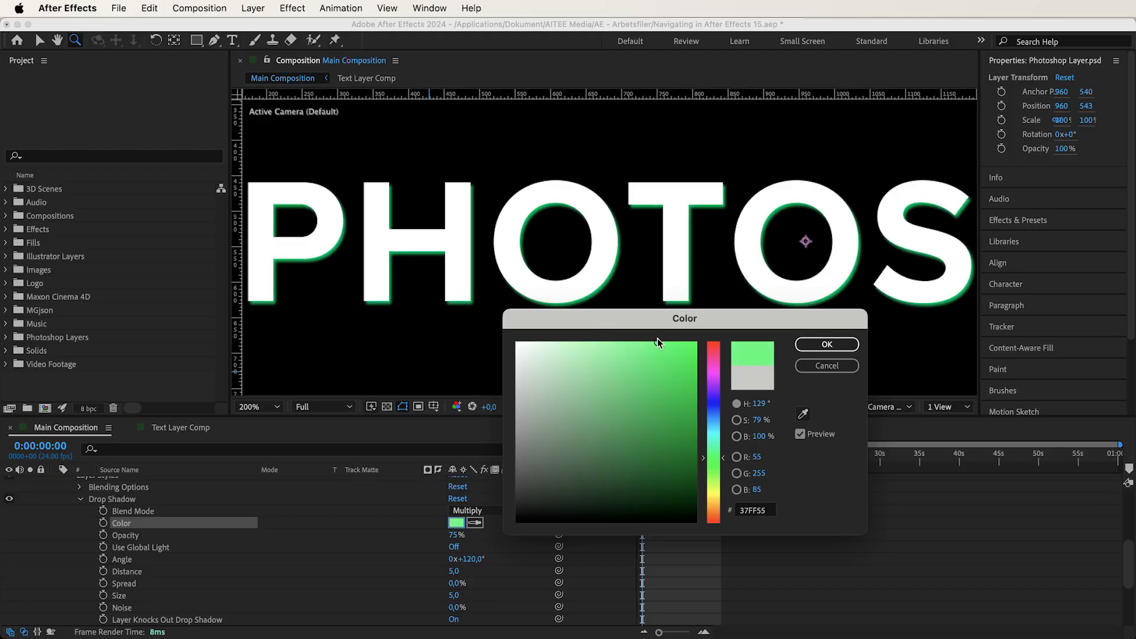
pyautogui.click(826, 345)
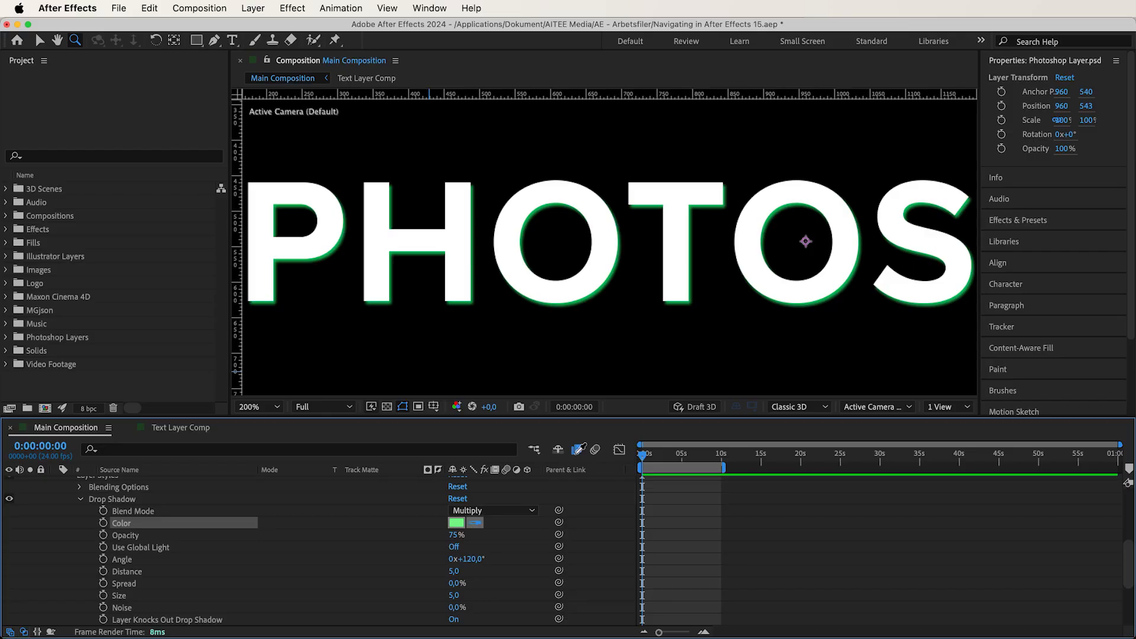
pyautogui.click(577, 450)
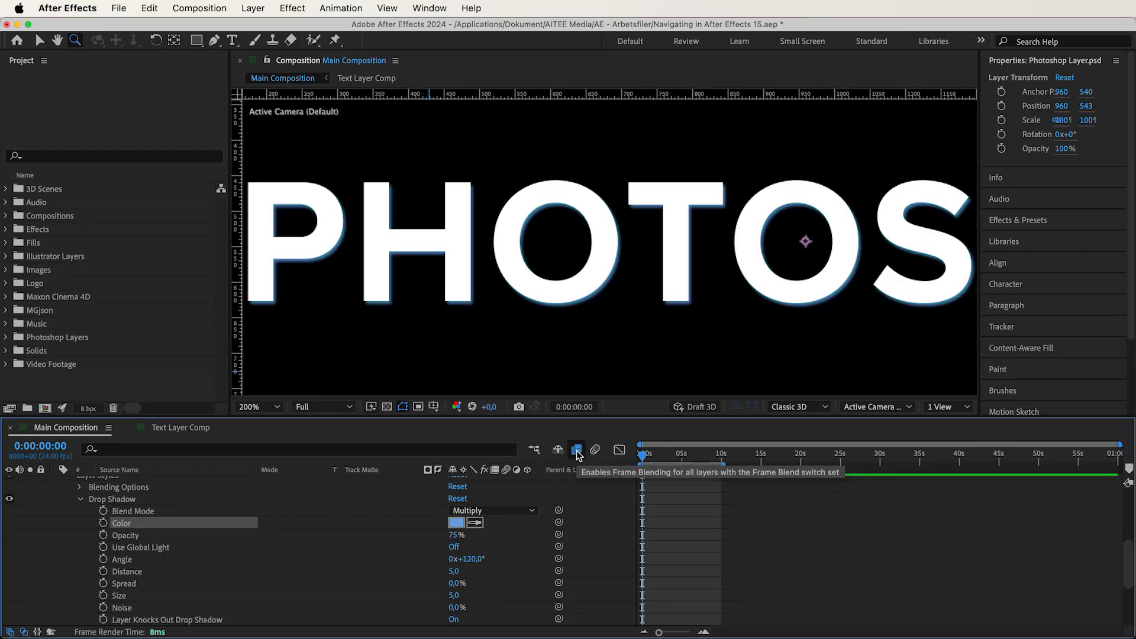
# Set the drop shadow's Distance to 13.
pyautogui.moveTo(453, 571); pyautogui.dragTo(459, 571)
pyautogui.click(457, 572)
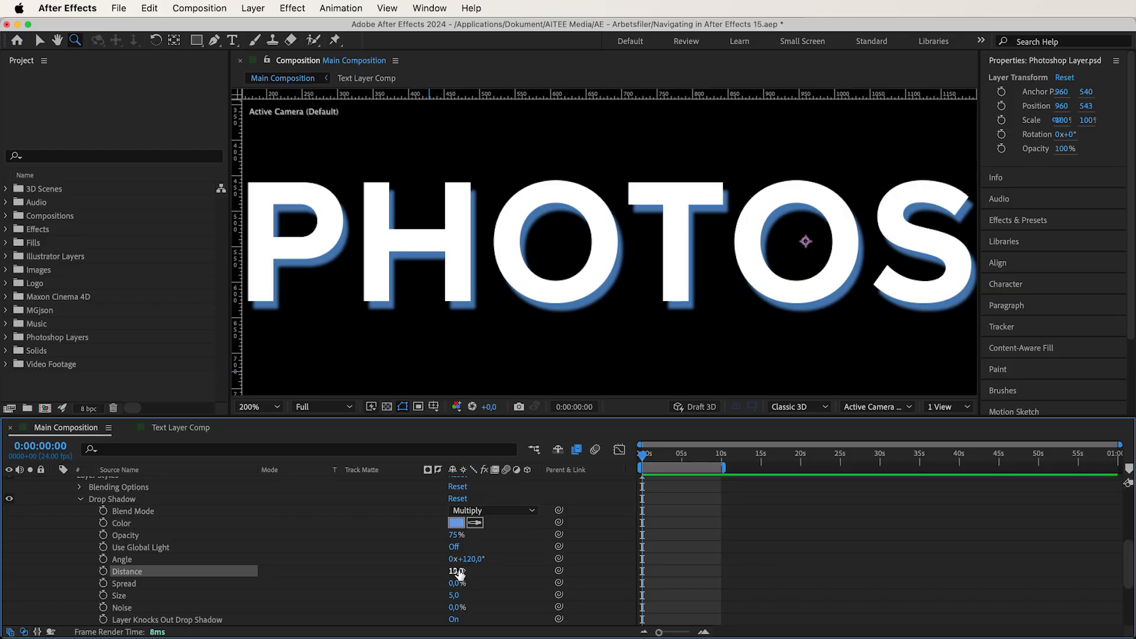
pyautogui.press('Return')
# Try the drop shadow at 100% opacity and with a different angle, undoing each change.
pyautogui.moveTo(453, 535); pyautogui.dragTo(499, 550)
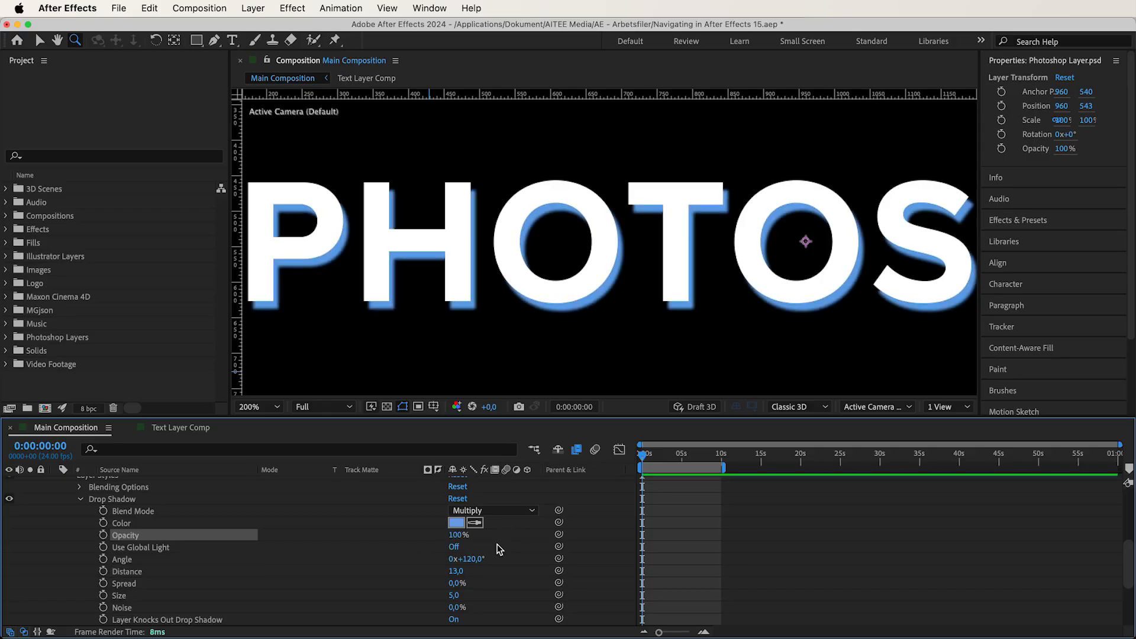
pyautogui.press('super+z')
pyautogui.click(169, 548)
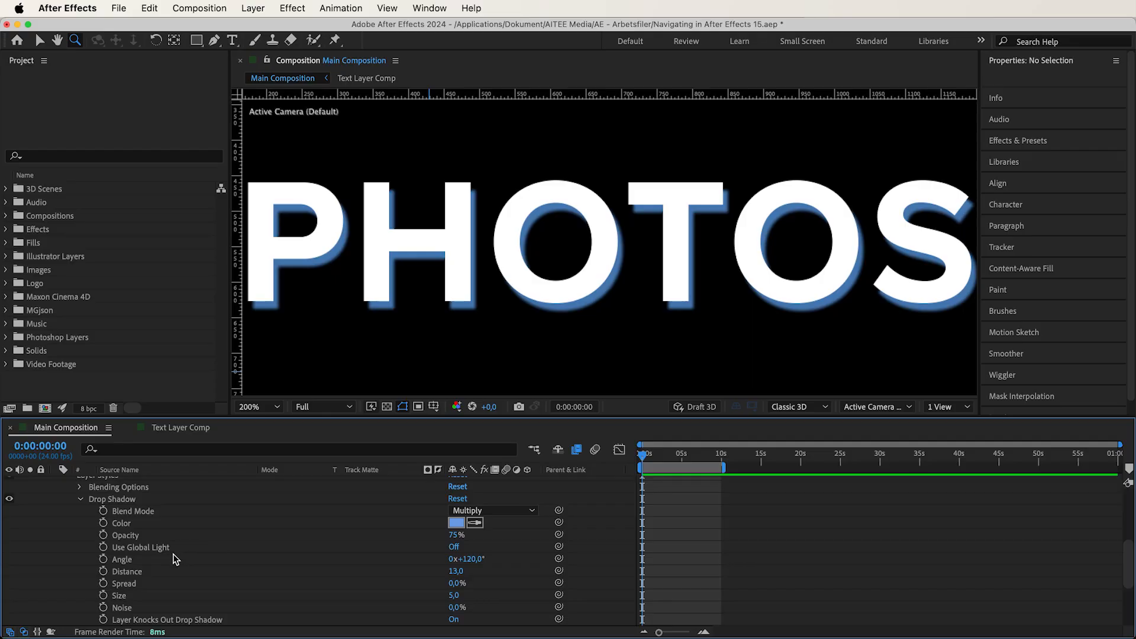
pyautogui.click(304, 558)
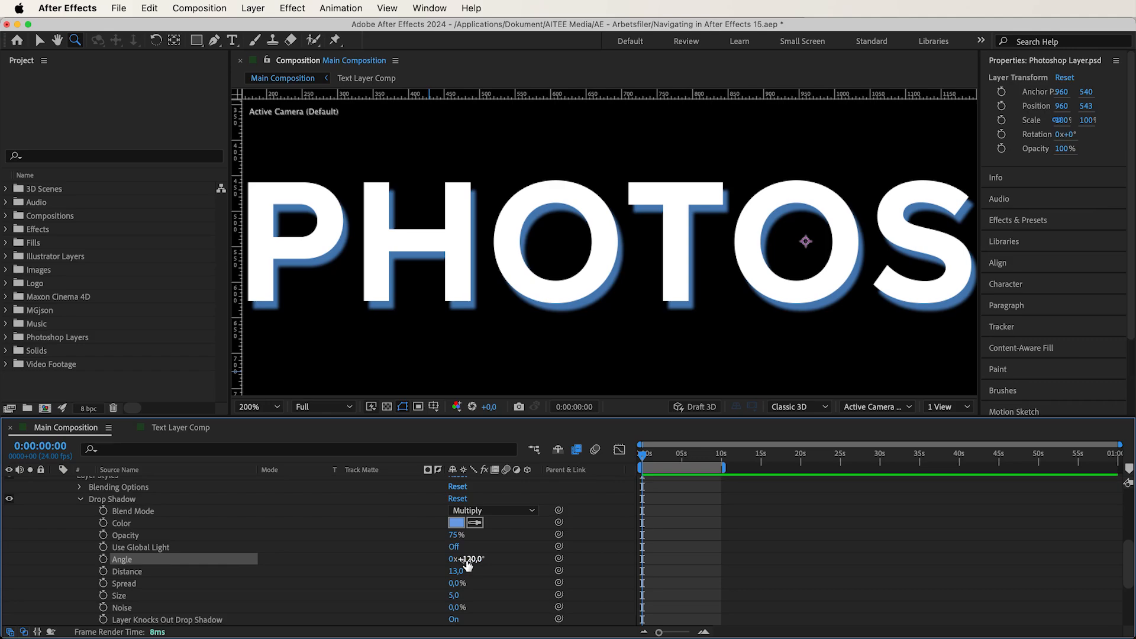
pyautogui.moveTo(476, 562); pyautogui.dragTo(452, 556)
pyautogui.press('super+z')
# Experiment with the drop shadow's Distance and set it to 12.
pyautogui.click(184, 580)
pyautogui.click(184, 575)
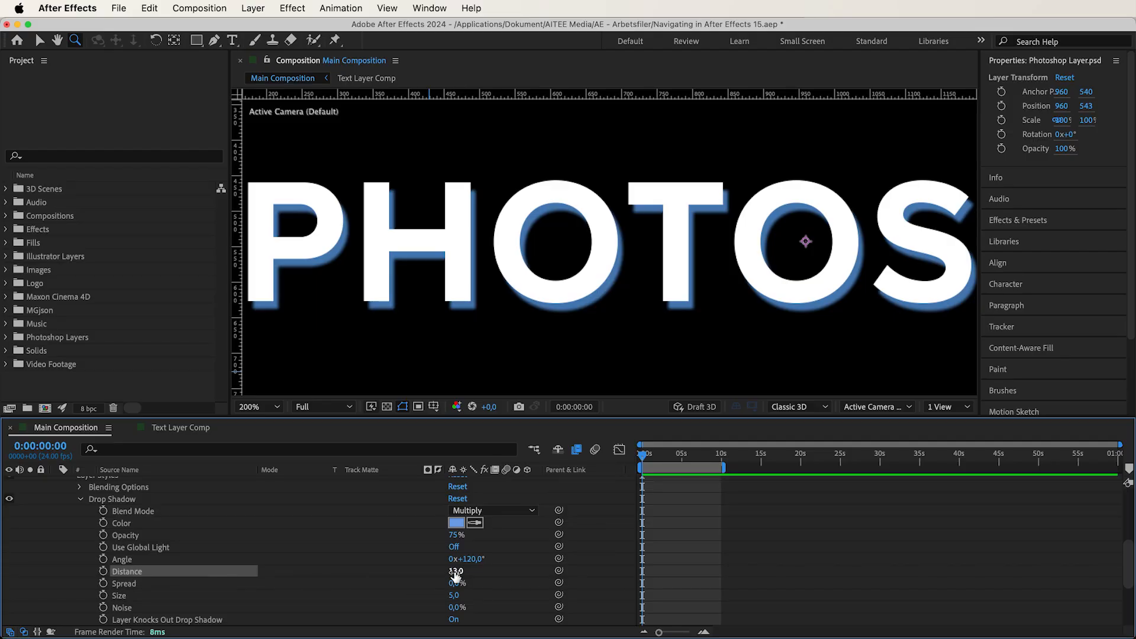
pyautogui.moveTo(453, 571)
pyautogui.mouseDown()
pyautogui.moveTo(423, 572)
pyautogui.moveTo(450, 572)
pyautogui.moveTo(435, 570)
pyautogui.mouseUp()
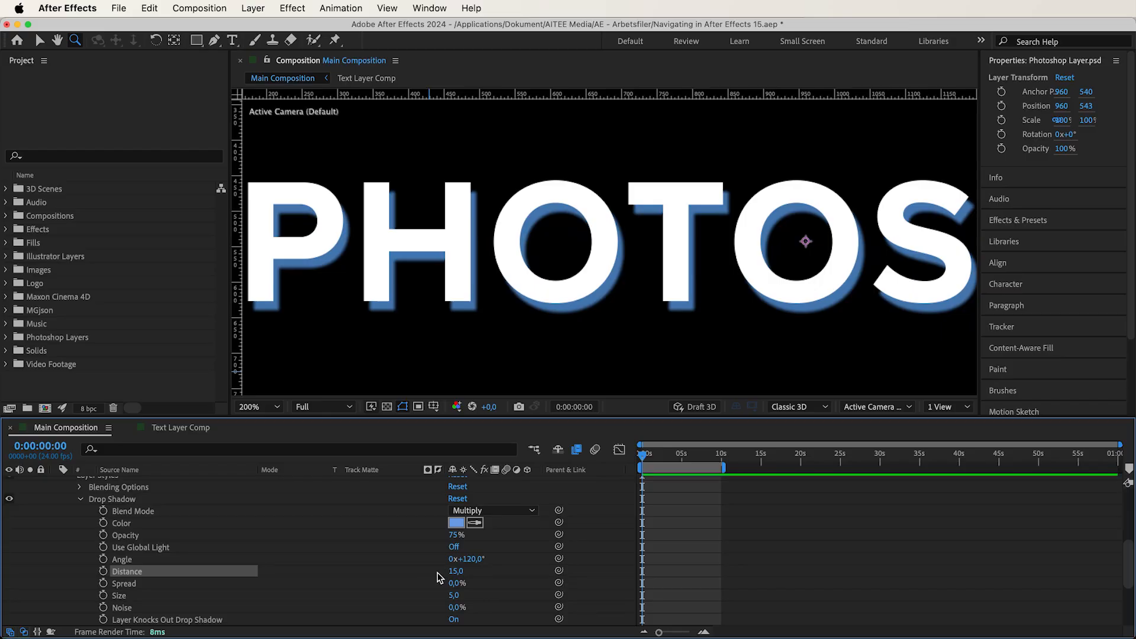
pyautogui.moveTo(453, 573); pyautogui.dragTo(505, 574)
# Try different Spread, Size and Noise values for the drop shadow, returning them to 0%, 5 and 0%.
pyautogui.moveTo(437, 583); pyautogui.dragTo(494, 572)
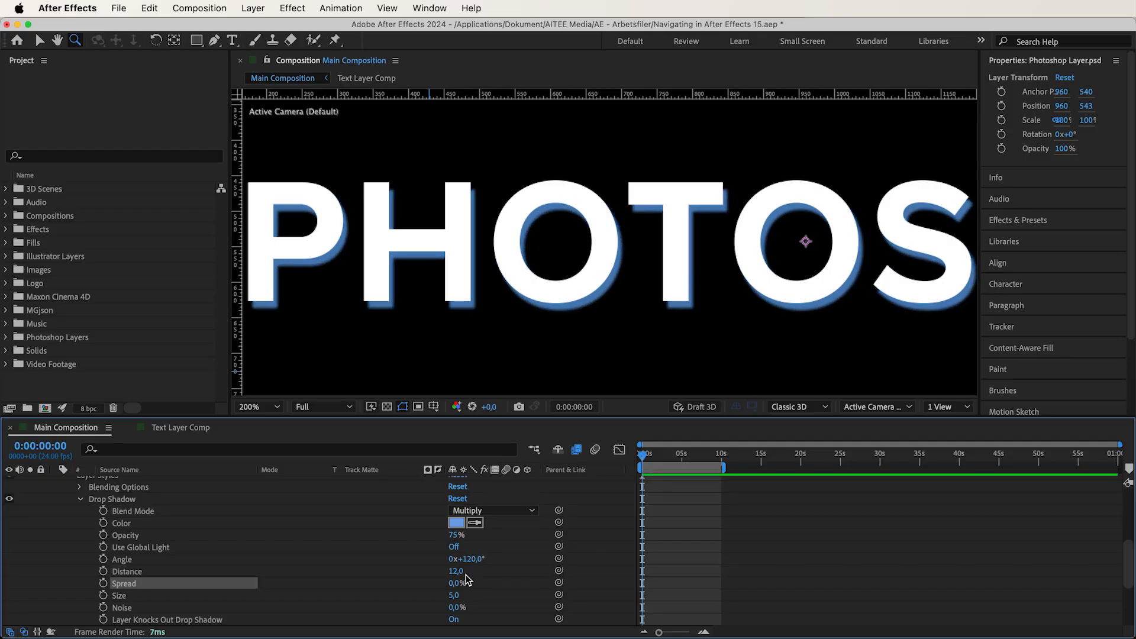
pyautogui.moveTo(453, 595); pyautogui.dragTo(423, 610)
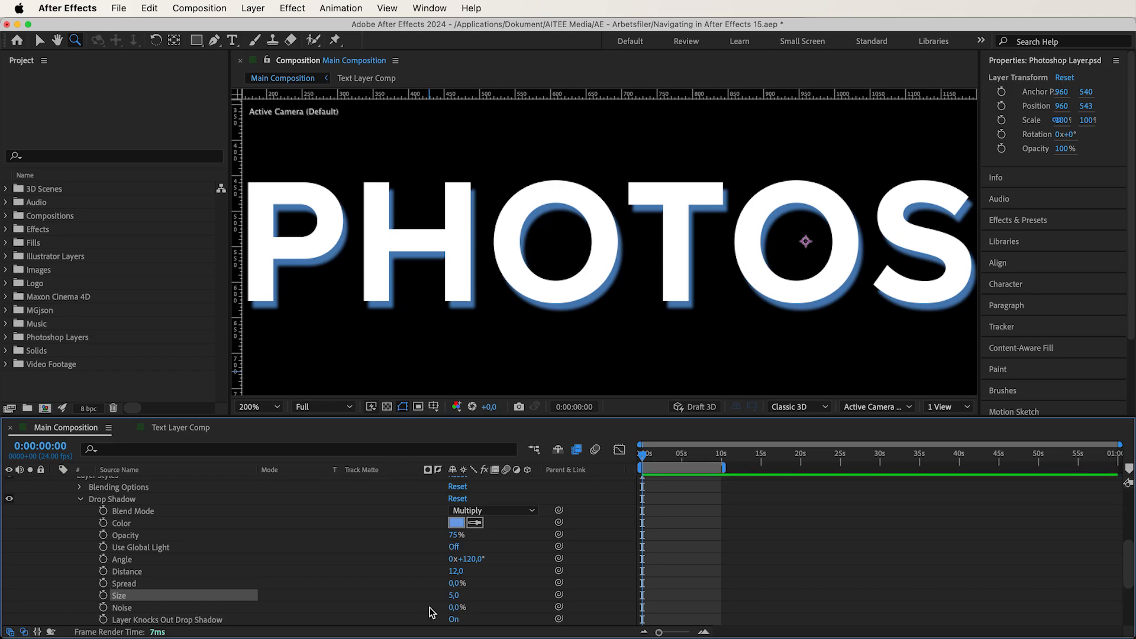
pyautogui.moveTo(449, 608); pyautogui.dragTo(480, 599)
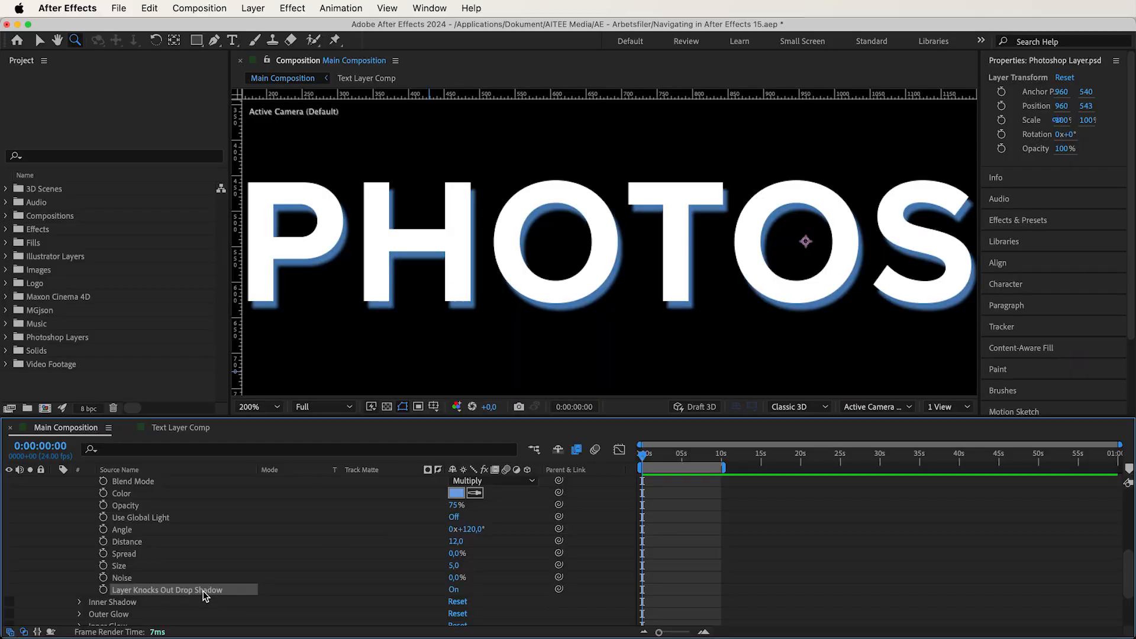
# Expand the layer's Advanced Blending options and lower Fill Opacity to 26%.
pyautogui.scroll(6, 204, 591)
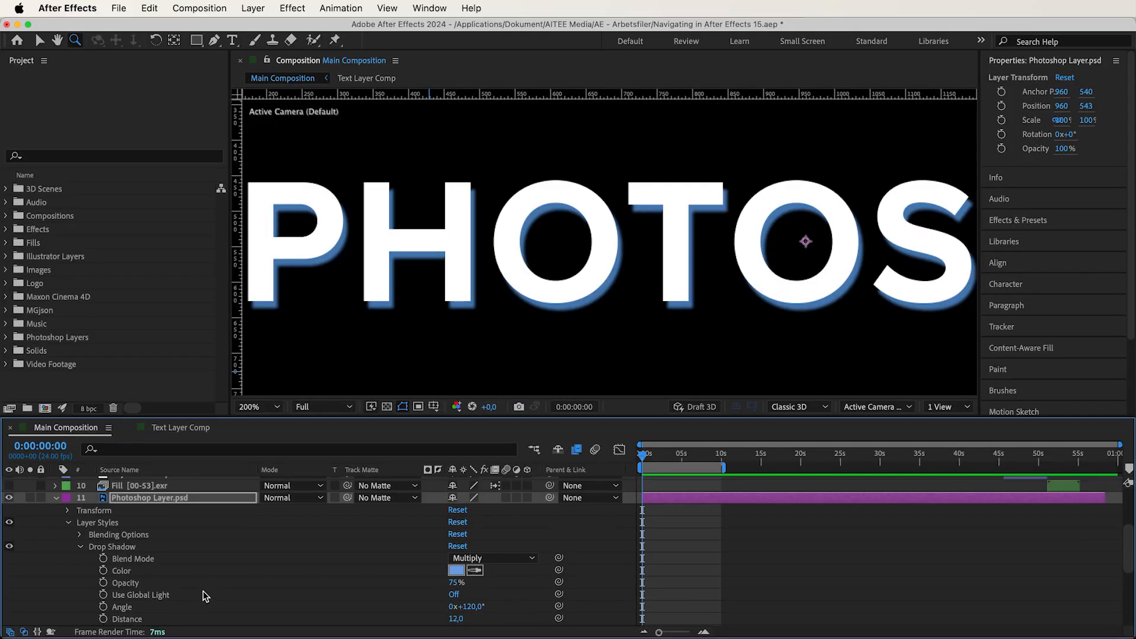
pyautogui.click(80, 536)
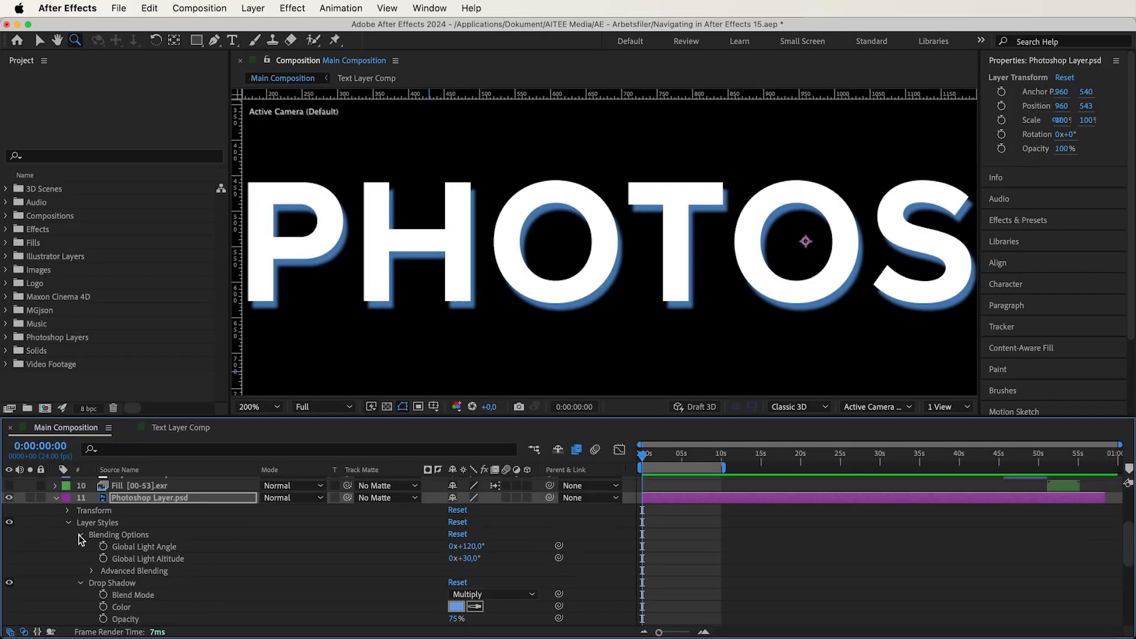
pyautogui.click(93, 571)
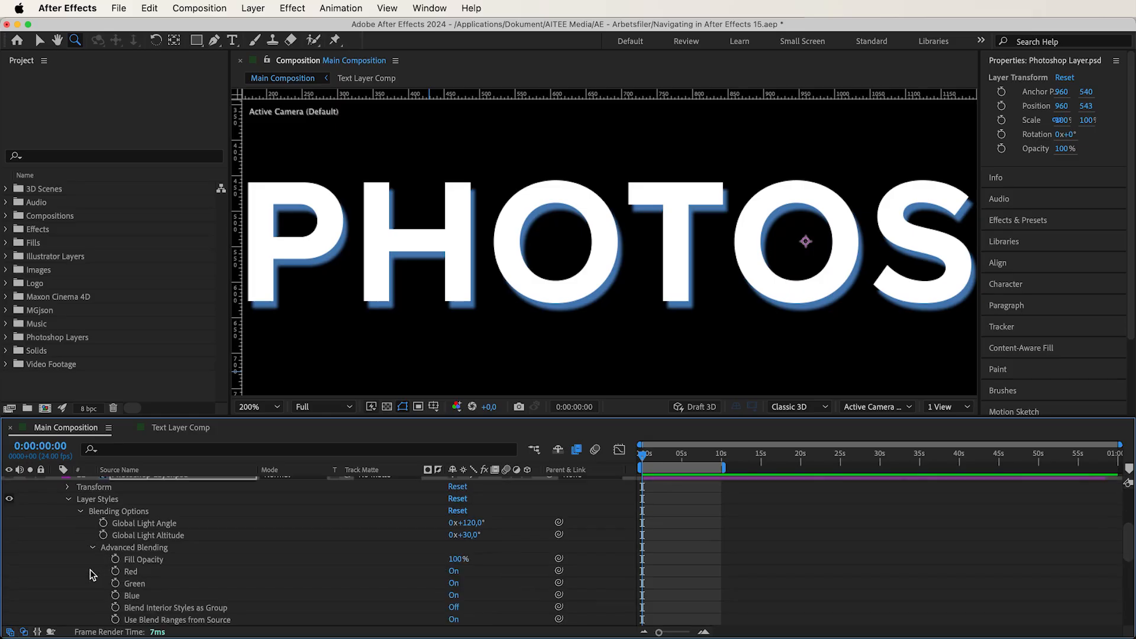
pyautogui.click(161, 565)
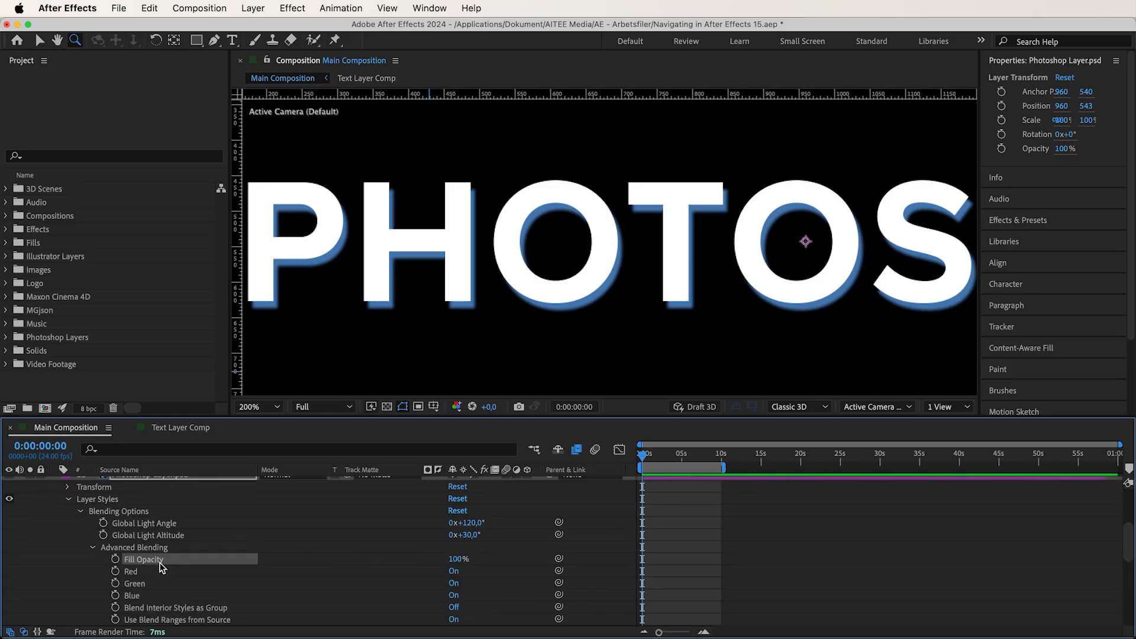
pyautogui.moveTo(457, 558); pyautogui.dragTo(415, 568)
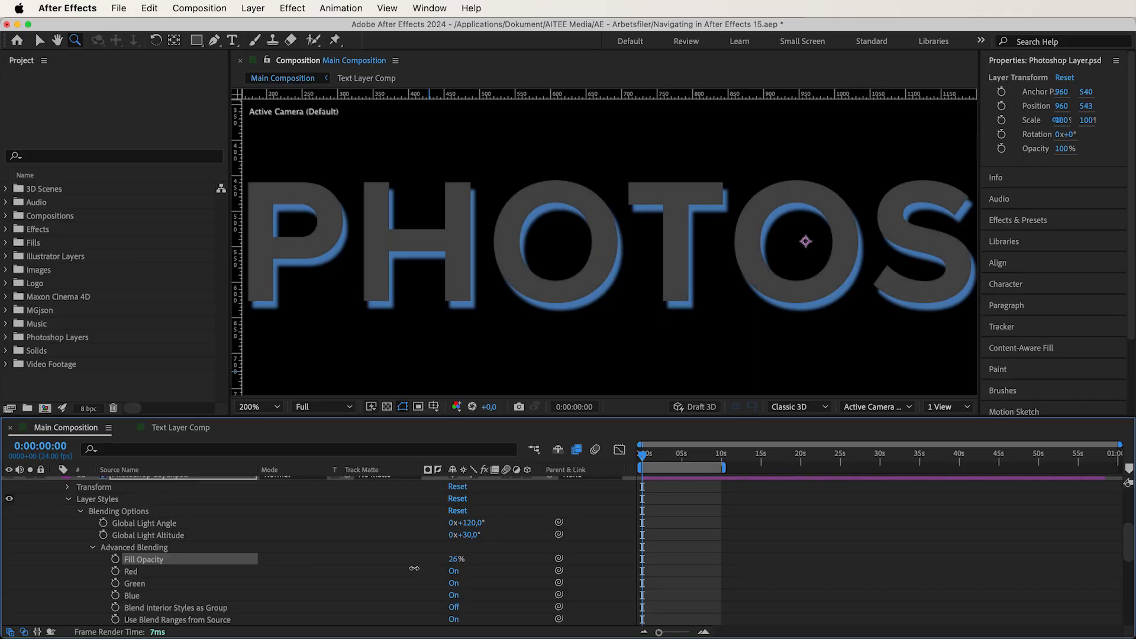
# Turn off Layer Knocks Out Drop Shadow in the Drop Shadow style.
pyautogui.scroll(-5, 349, 585)
pyautogui.scroll(-1, 350, 585)
pyautogui.click(451, 592)
pyautogui.click(454, 593)
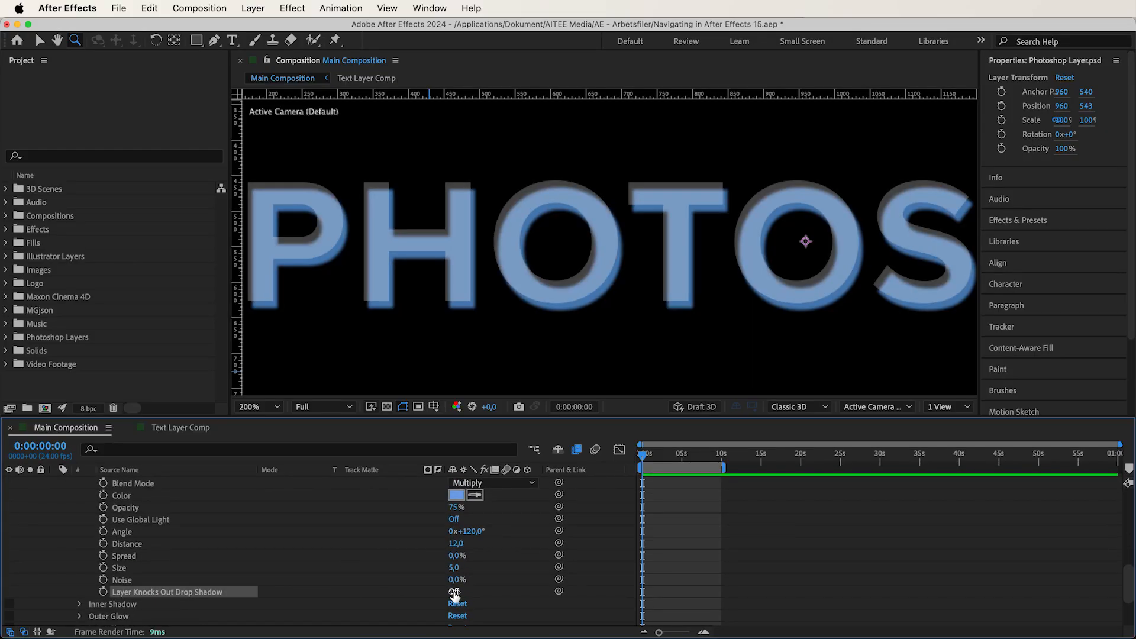
# Toggle Layer Knocks Out Drop Shadow to compare both states, leaving it on.
pyautogui.click(454, 593)
pyautogui.click(454, 594)
pyautogui.click(454, 593)
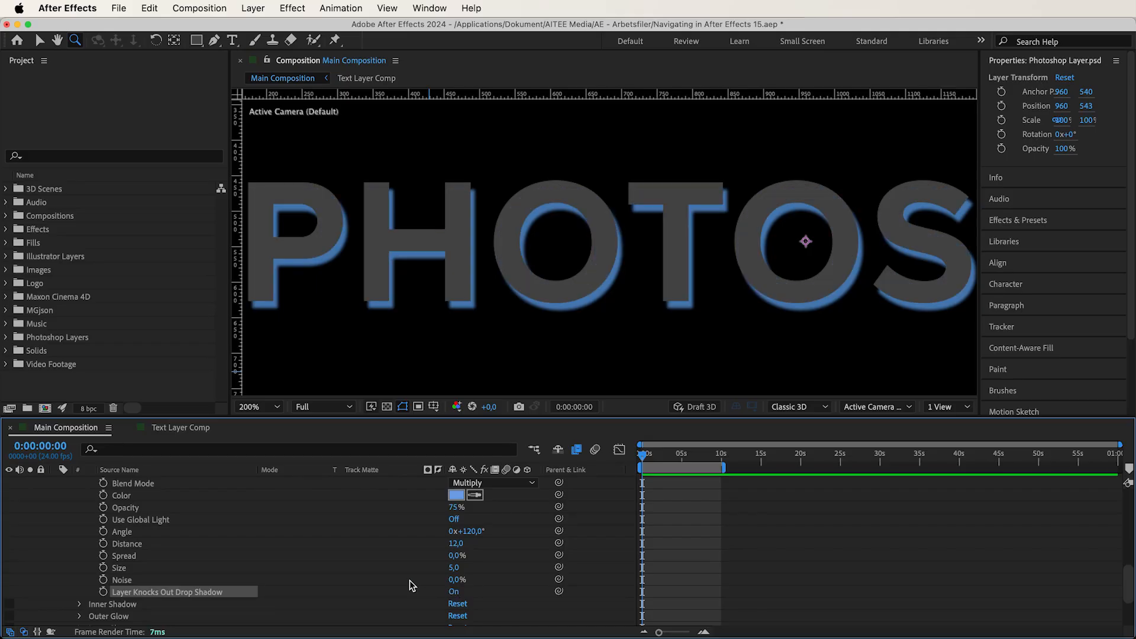
pyautogui.scroll(10, 410, 580)
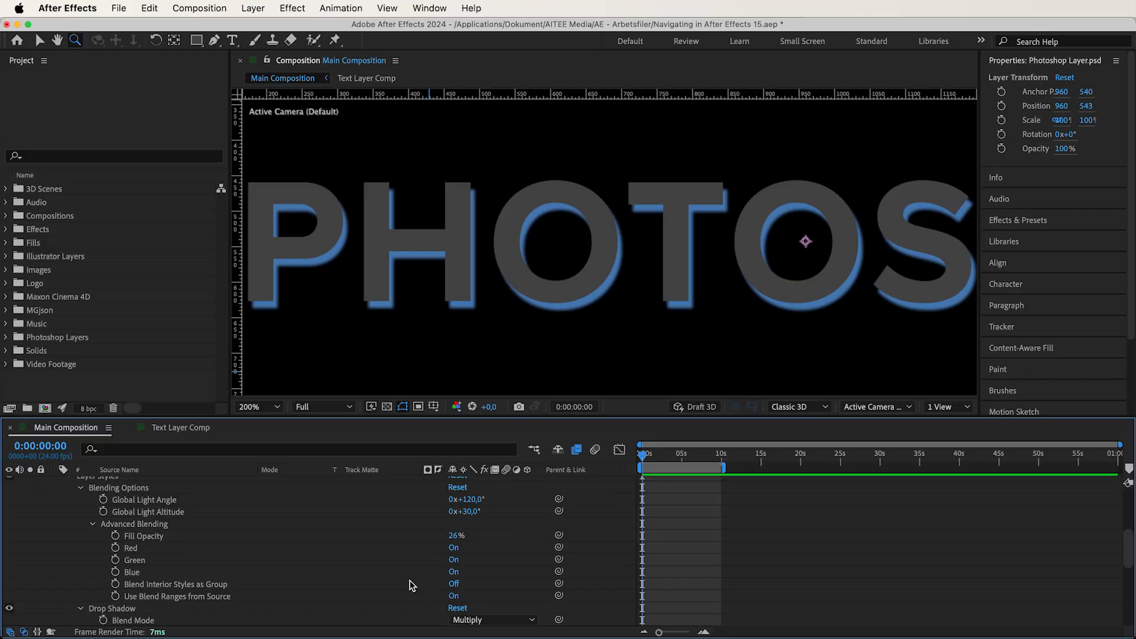
pyautogui.scroll(1, 410, 581)
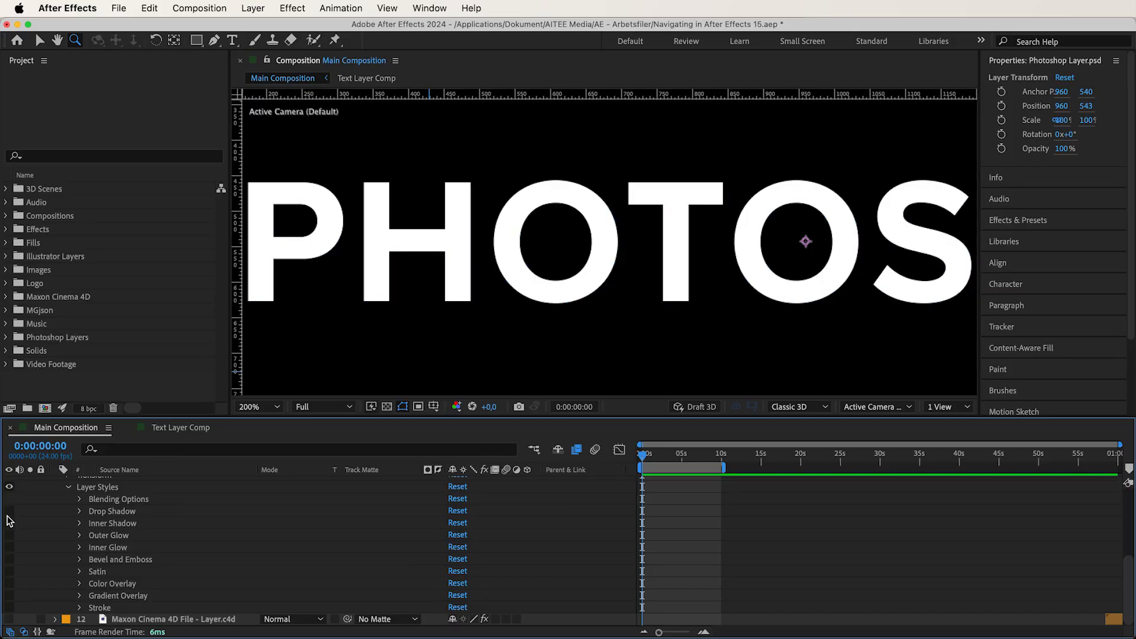
# Enable the Inner Shadow style on the Photoshop layer, expand its properties and set its Blend Mode to Normal.
pyautogui.click(9, 523)
pyautogui.click(107, 526)
pyautogui.click(79, 524)
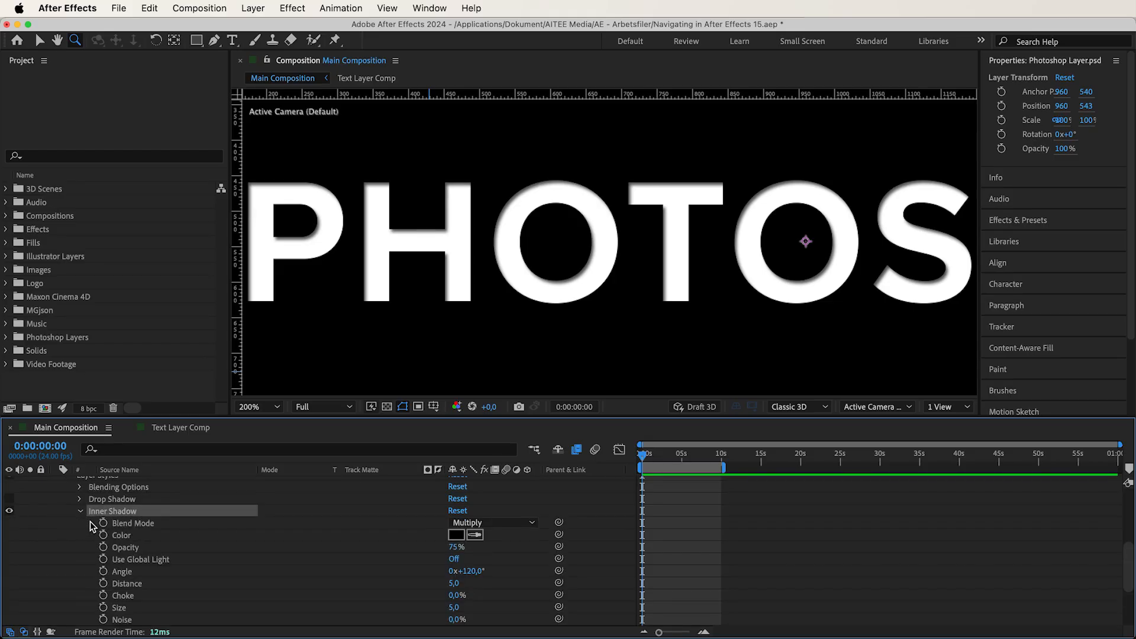
pyautogui.click(140, 526)
pyautogui.click(491, 522)
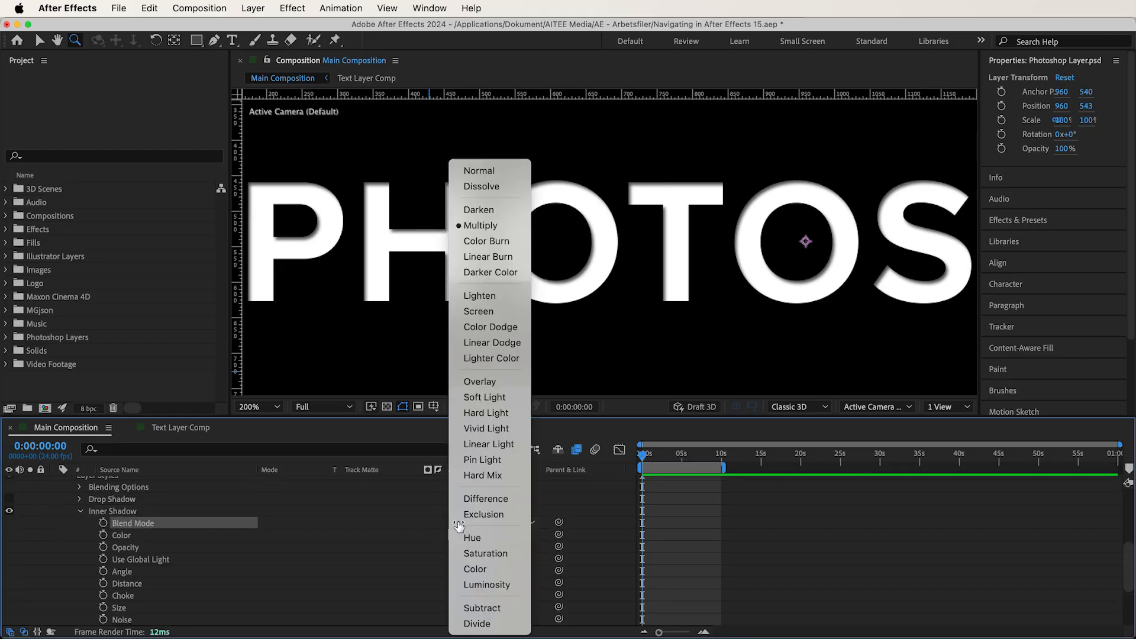
pyautogui.click(495, 172)
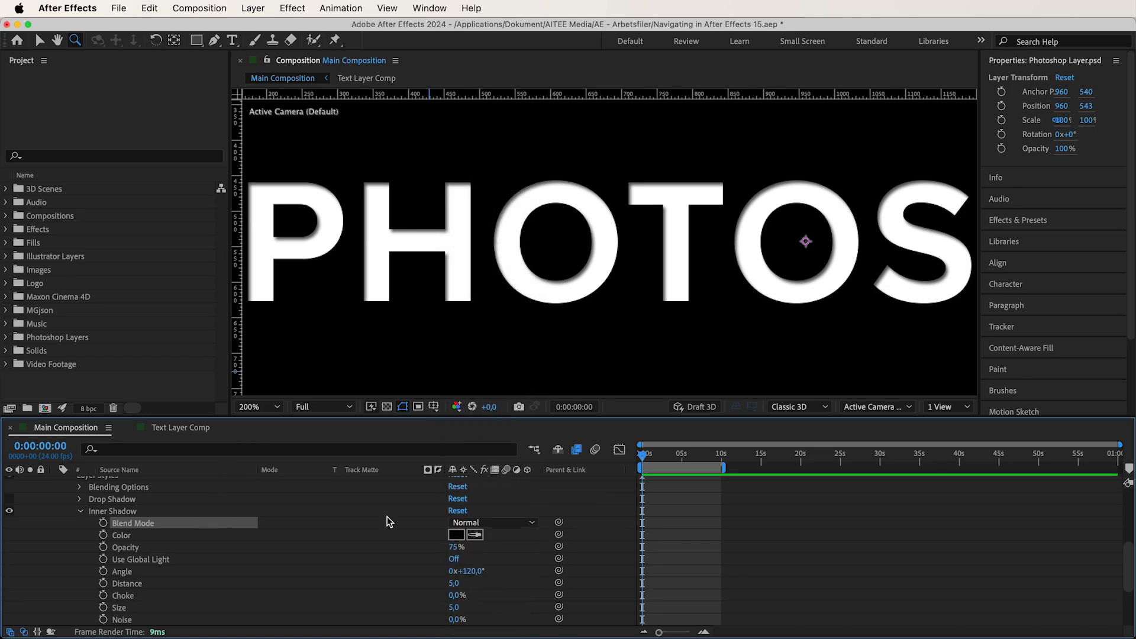
# Change the inner shadow's color to a bright green.
pyautogui.click(457, 535)
pyautogui.click(715, 468)
pyautogui.moveTo(695, 383); pyautogui.dragTo(670, 334)
pyautogui.click(814, 343)
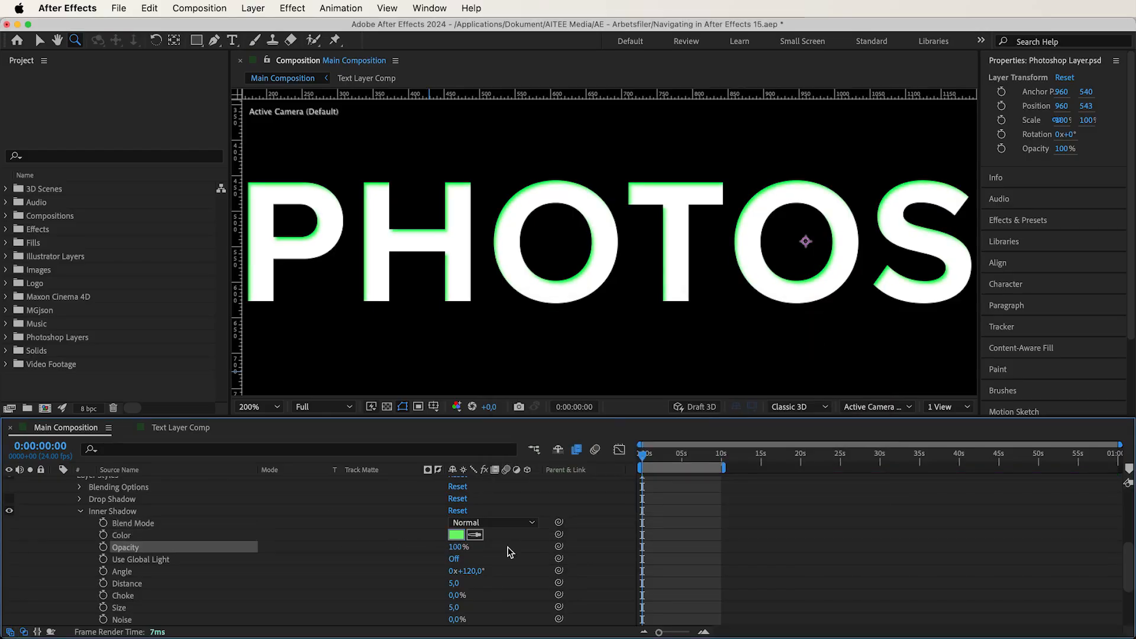
# Try the inner shadow's Use Global Light option and a different Angle, and undo the changes.
pyautogui.click(454, 559)
pyautogui.moveTo(470, 572); pyautogui.dragTo(527, 540)
pyautogui.press('super+z')
# Set the inner shadow's Distance to 9.
pyautogui.moveTo(451, 584); pyautogui.dragTo(367, 588)
pyautogui.scroll(-1, 367, 587)
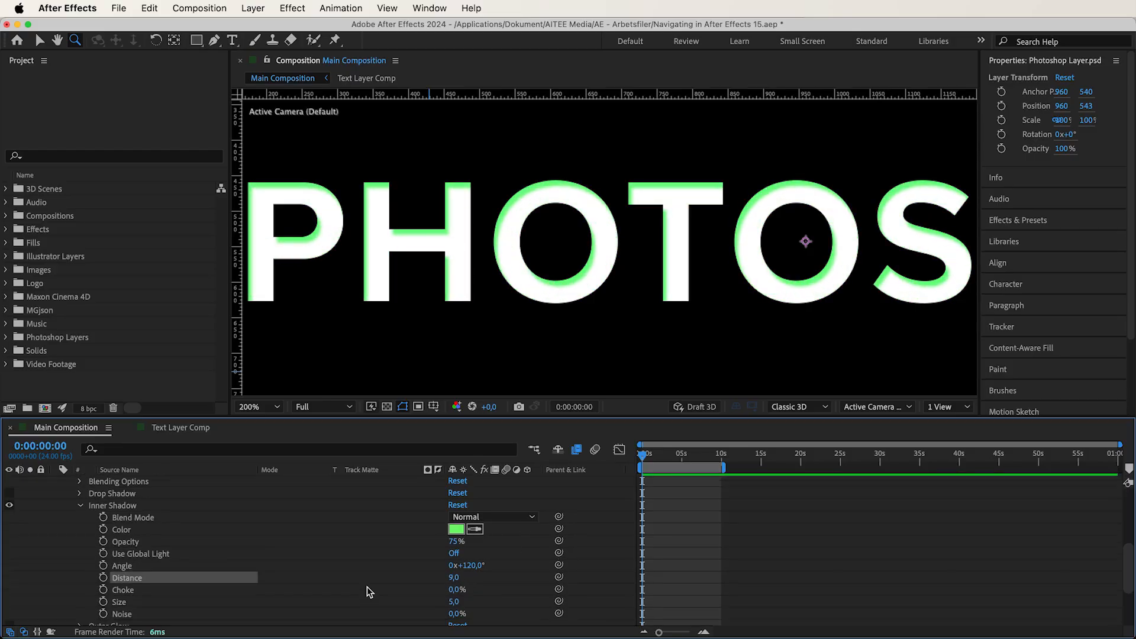
pyautogui.scroll(-2, 367, 587)
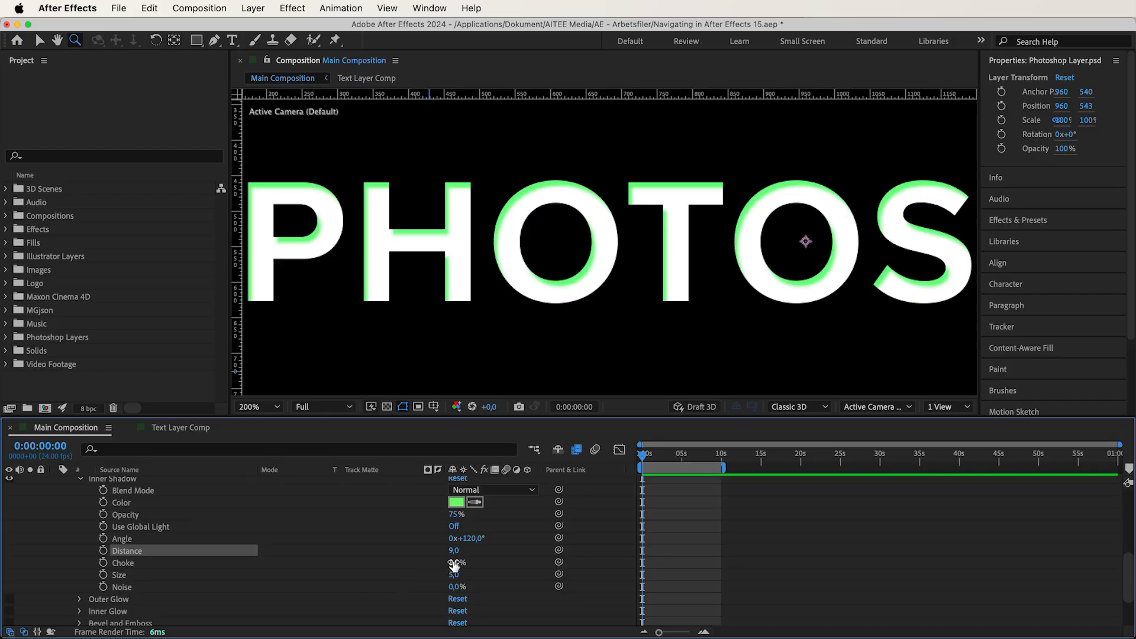
# Try Choke values up to 100% on the inner shadow, undo them and experiment with its Size.
pyautogui.moveTo(453, 562); pyautogui.dragTo(526, 560)
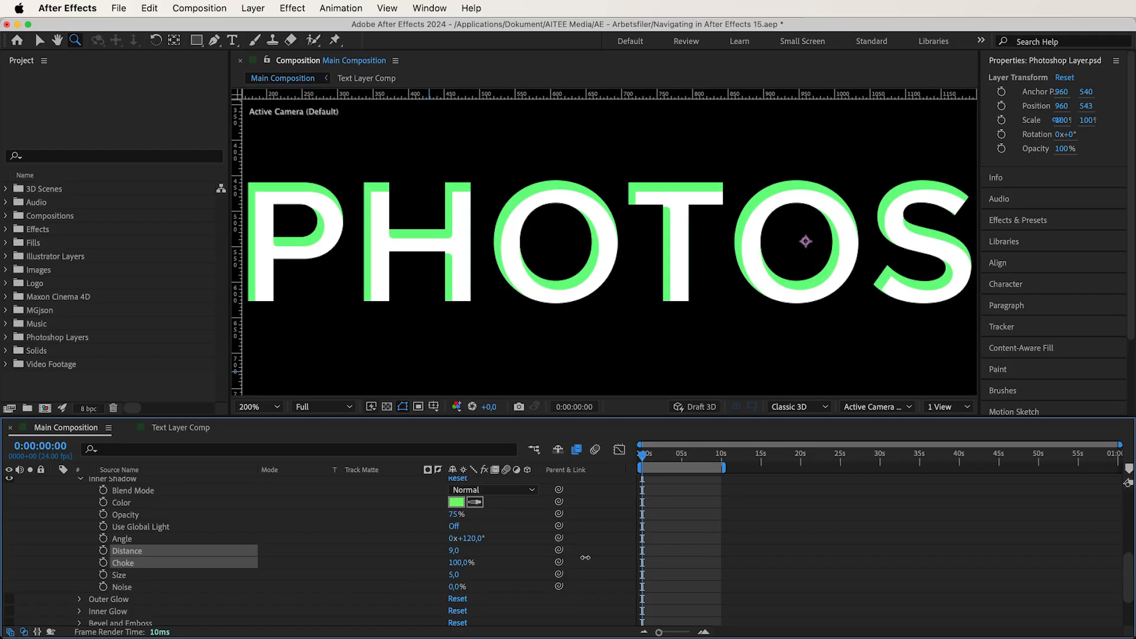
pyautogui.moveTo(631, 547); pyautogui.dragTo(510, 558)
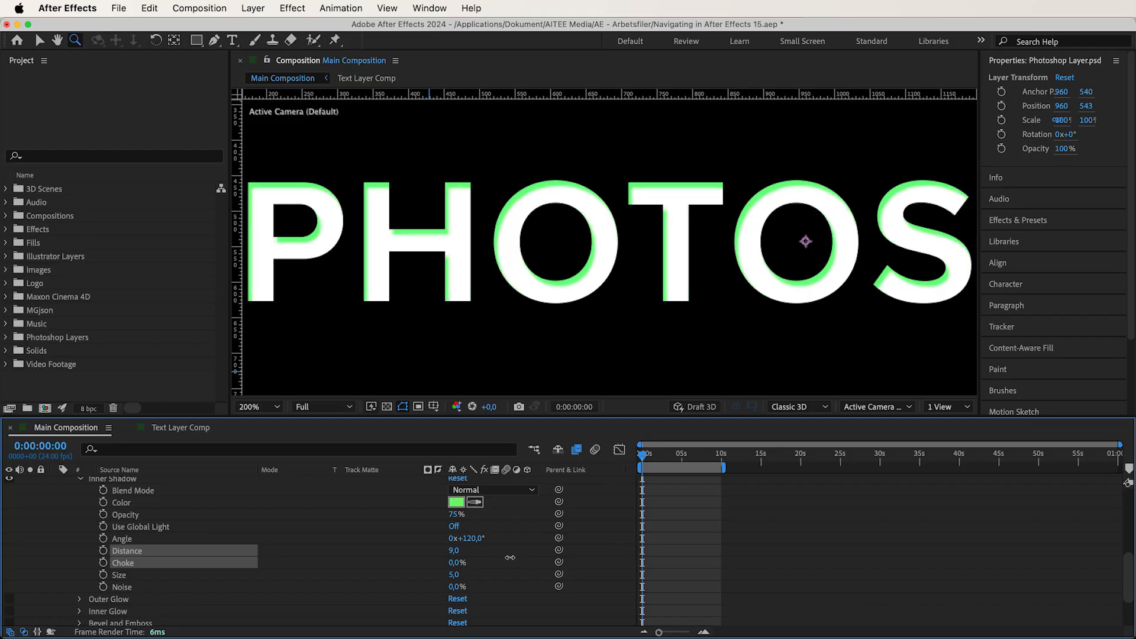
pyautogui.moveTo(350, 573); pyautogui.dragTo(550, 553)
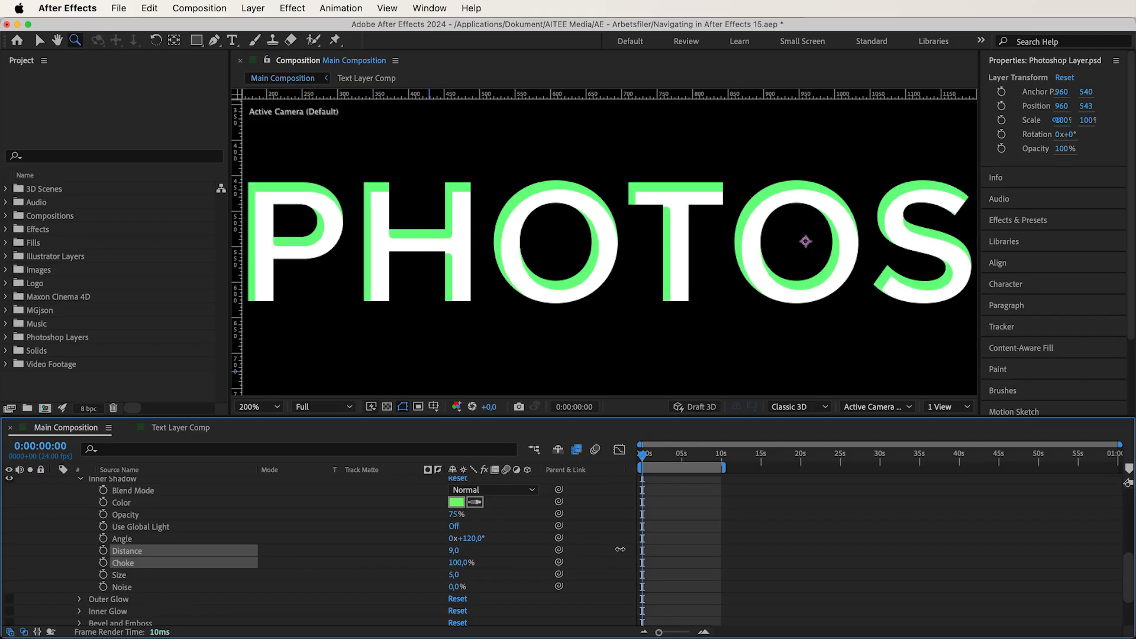
pyautogui.moveTo(619, 549); pyautogui.dragTo(616, 551)
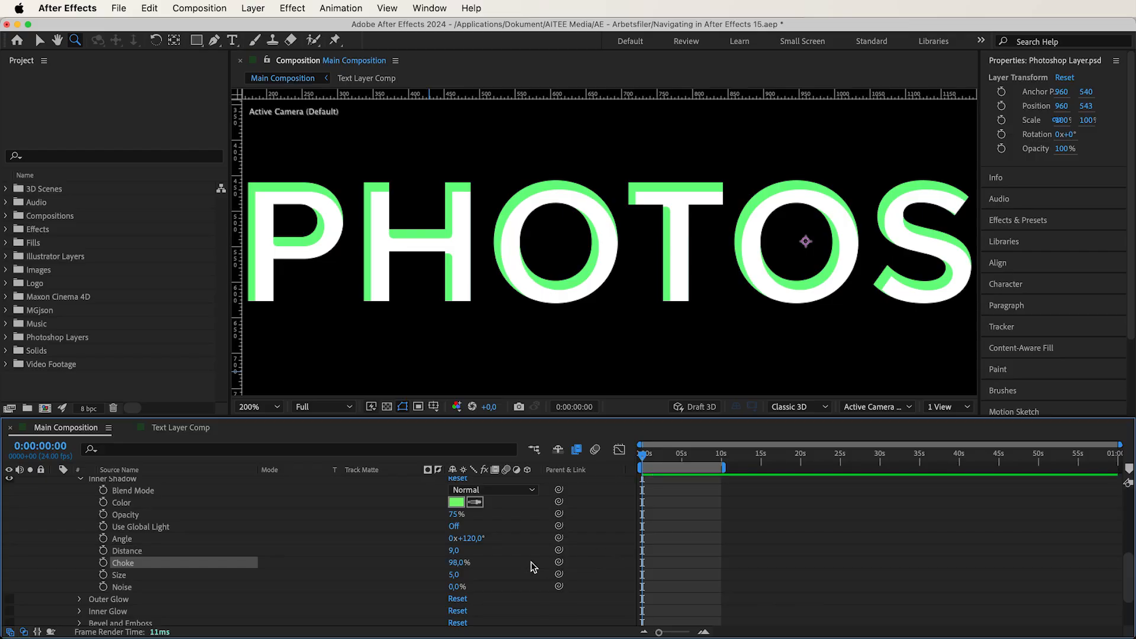
pyautogui.press('super+z')
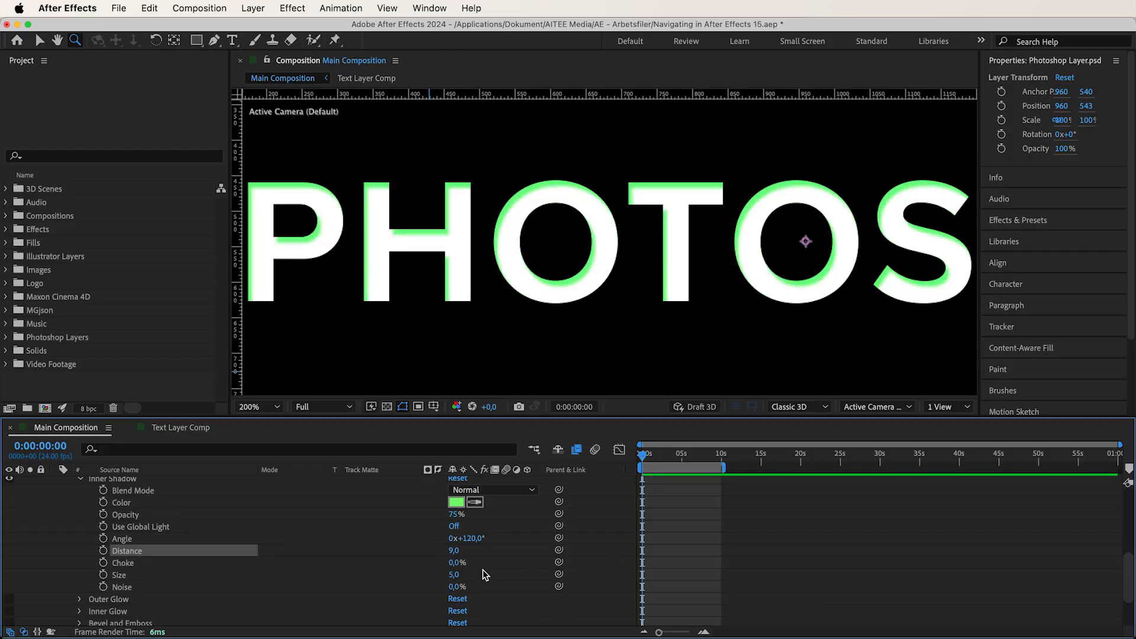
pyautogui.moveTo(453, 575)
pyautogui.mouseDown()
pyautogui.moveTo(521, 570)
pyautogui.moveTo(437, 592)
pyautogui.moveTo(491, 596)
pyautogui.moveTo(460, 589)
pyautogui.mouseUp()
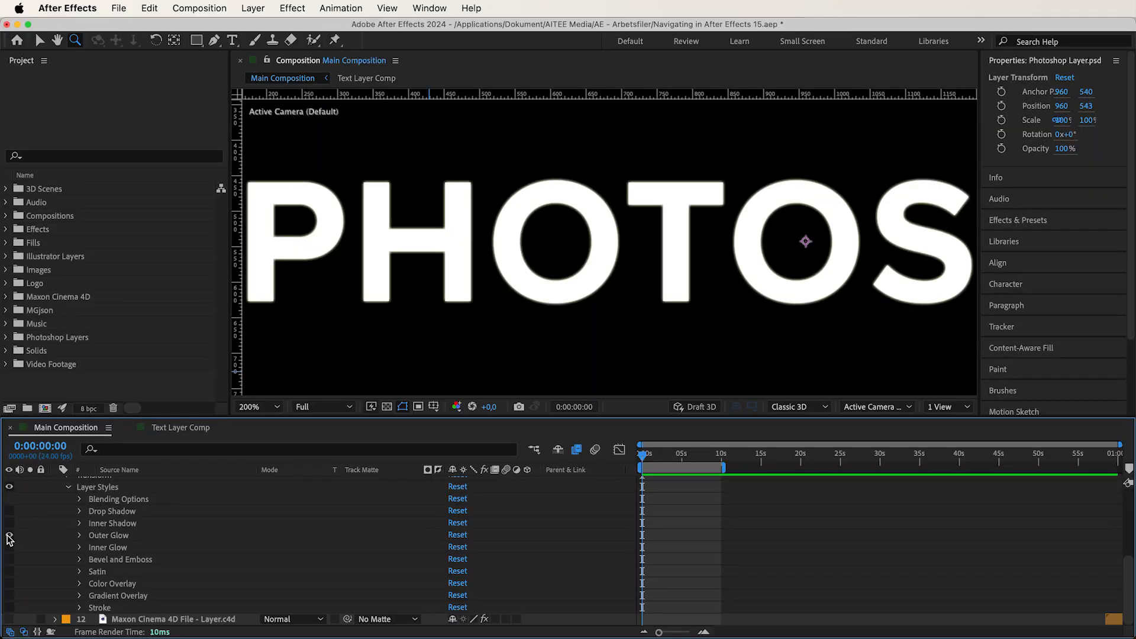
# Expand the Outer Glow style's properties and switch its Color Type to Gradient.
pyautogui.click(79, 536)
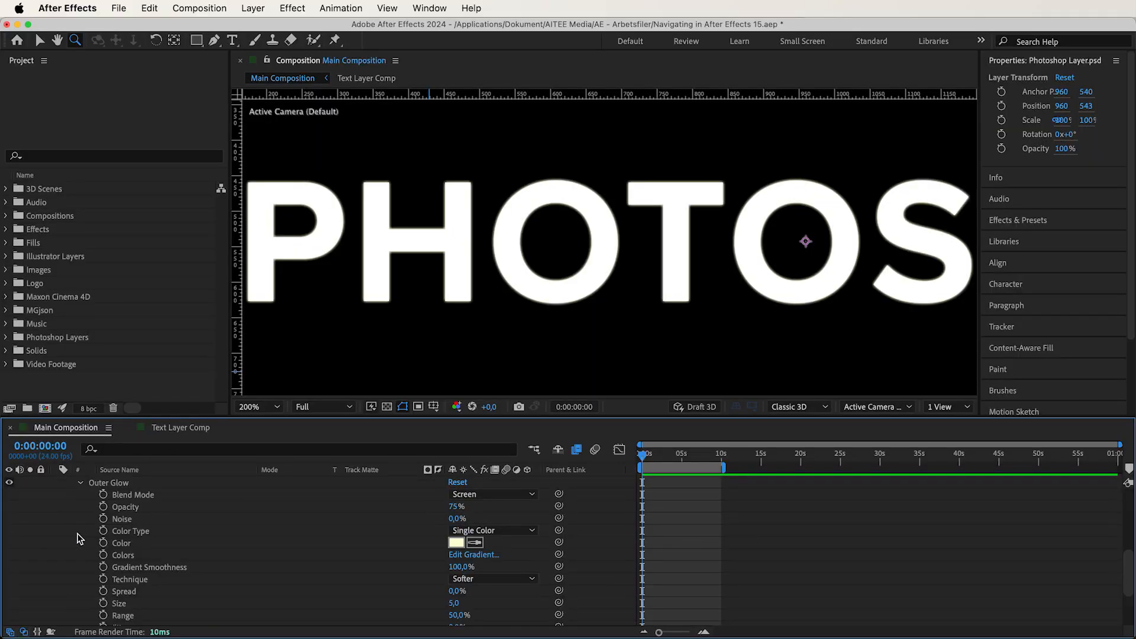
pyautogui.click(143, 499)
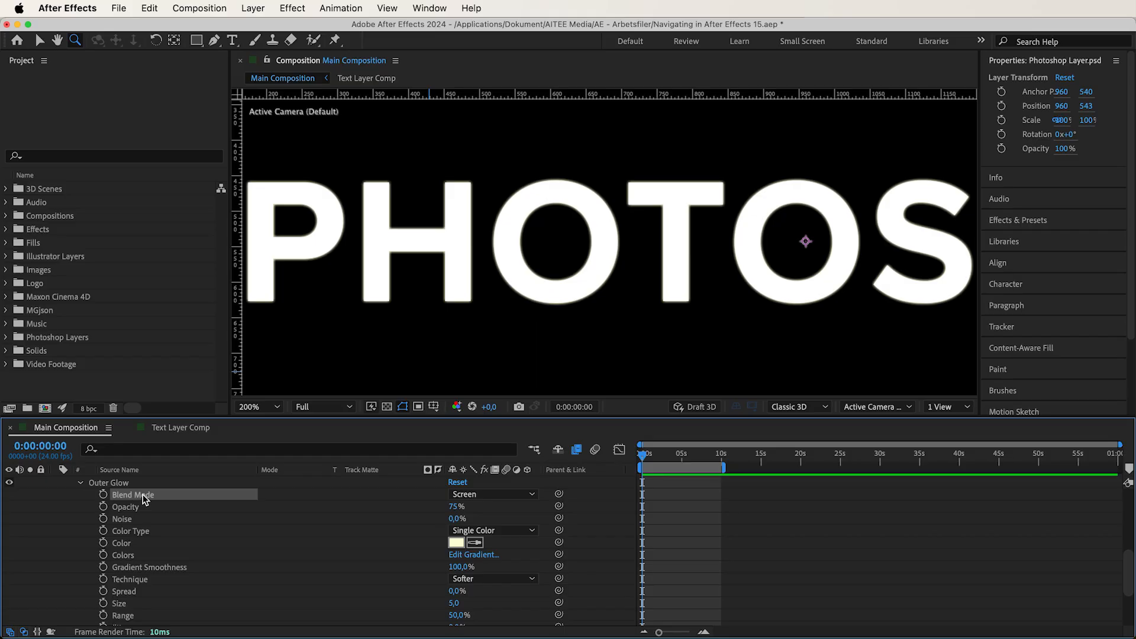
pyautogui.click(148, 534)
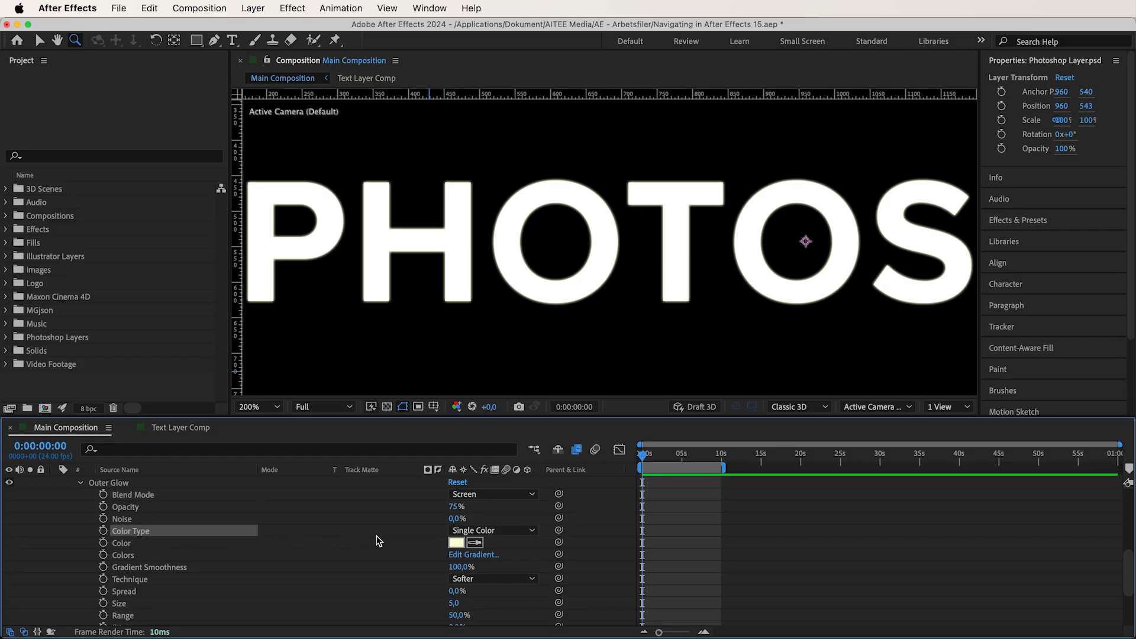
pyautogui.click(480, 530)
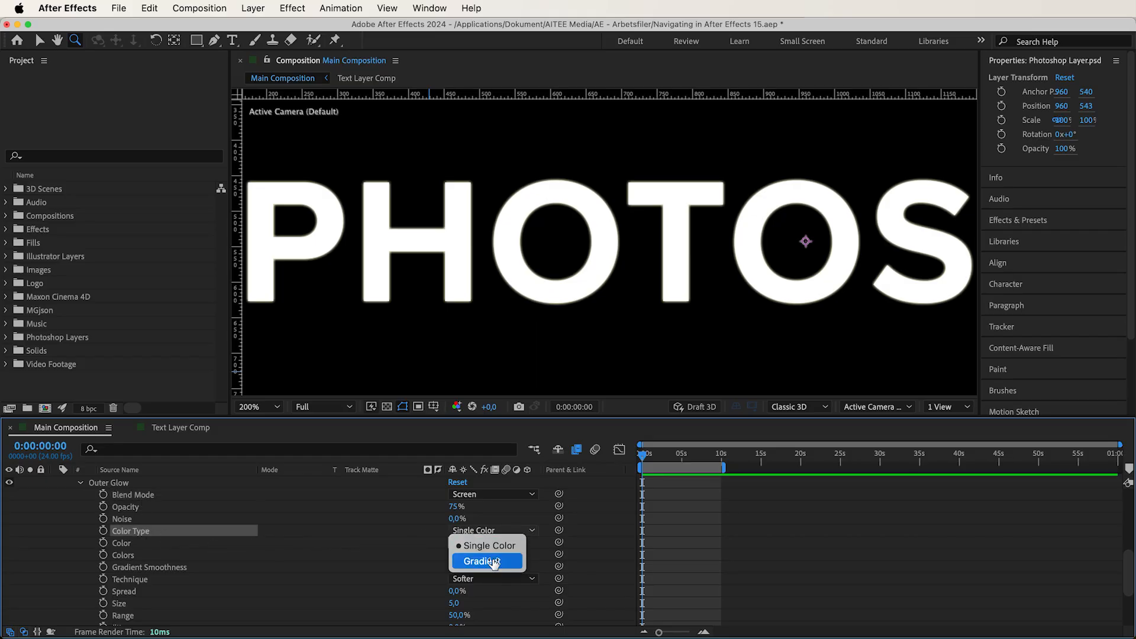
pyautogui.click(494, 563)
# Return the outer glow's Color Type to Single Color and sample the dark green label beside Text Layer Comp as its color.
pyautogui.click(492, 531)
pyautogui.click(493, 543)
pyautogui.click(481, 542)
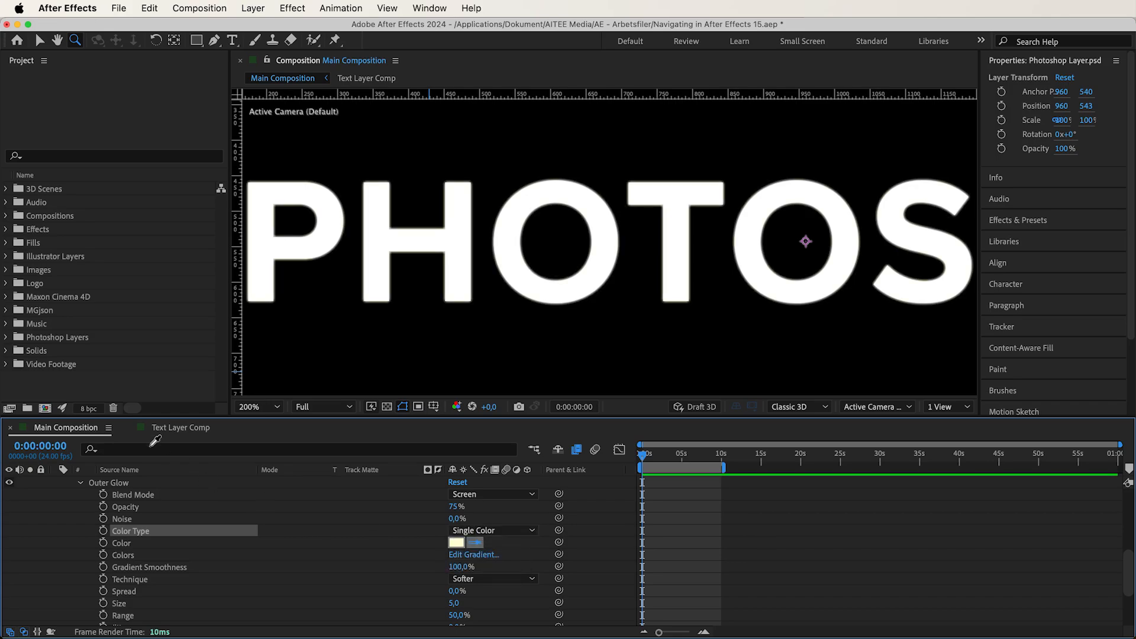
pyautogui.click(141, 425)
# Switch the outer glow's Color Type to Gradient and make the gradient's starting color stop dark green.
pyautogui.click(492, 530)
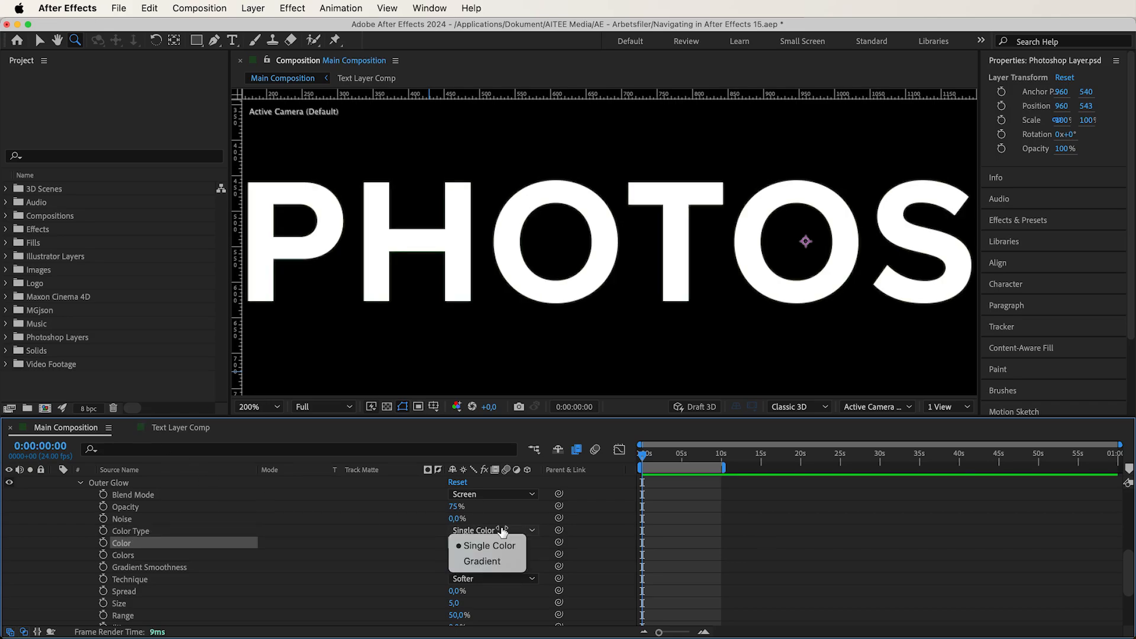
pyautogui.click(496, 563)
pyautogui.click(473, 554)
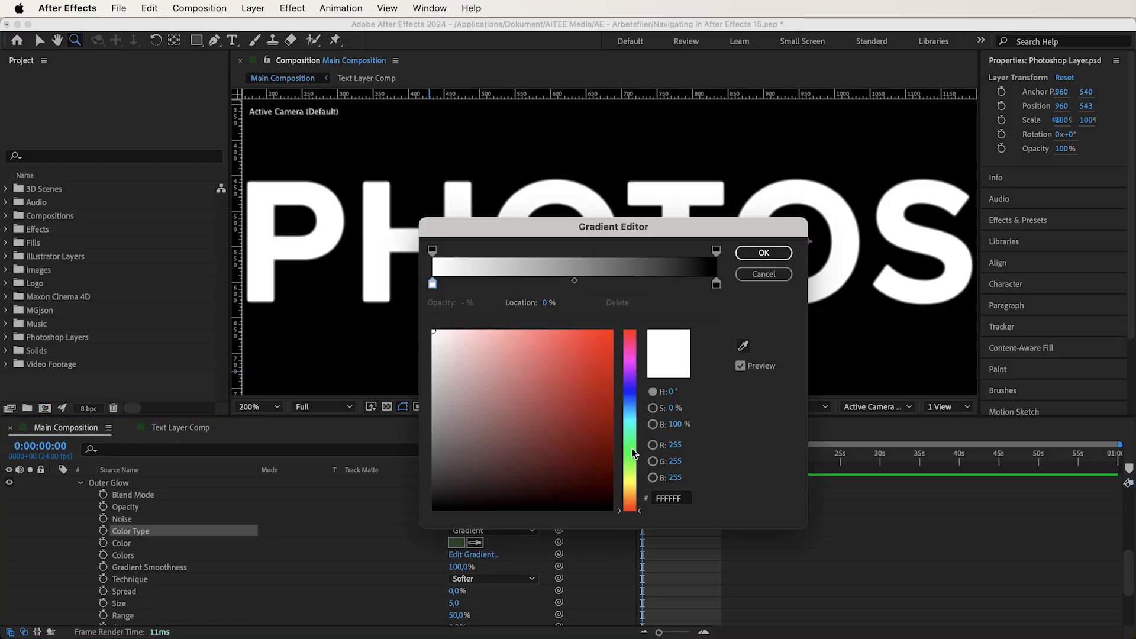
pyautogui.click(633, 454)
pyautogui.click(591, 456)
# Set the gradient's end color stop to yellow FFC818 and accept the gradient.
pyautogui.click(716, 285)
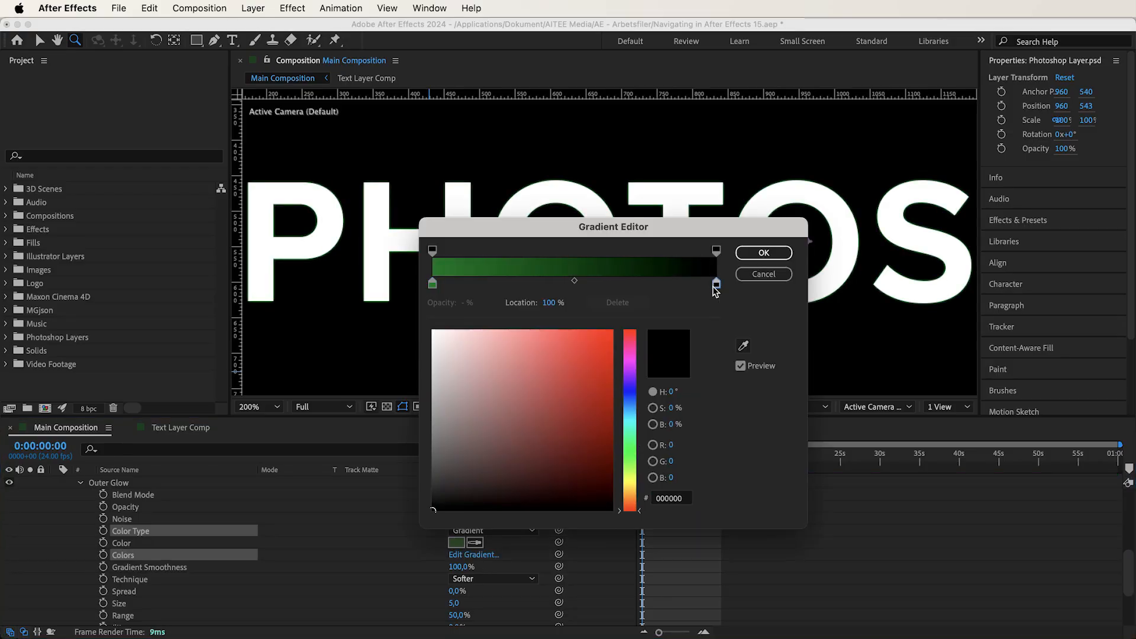
pyautogui.click(627, 479)
pyautogui.click(602, 371)
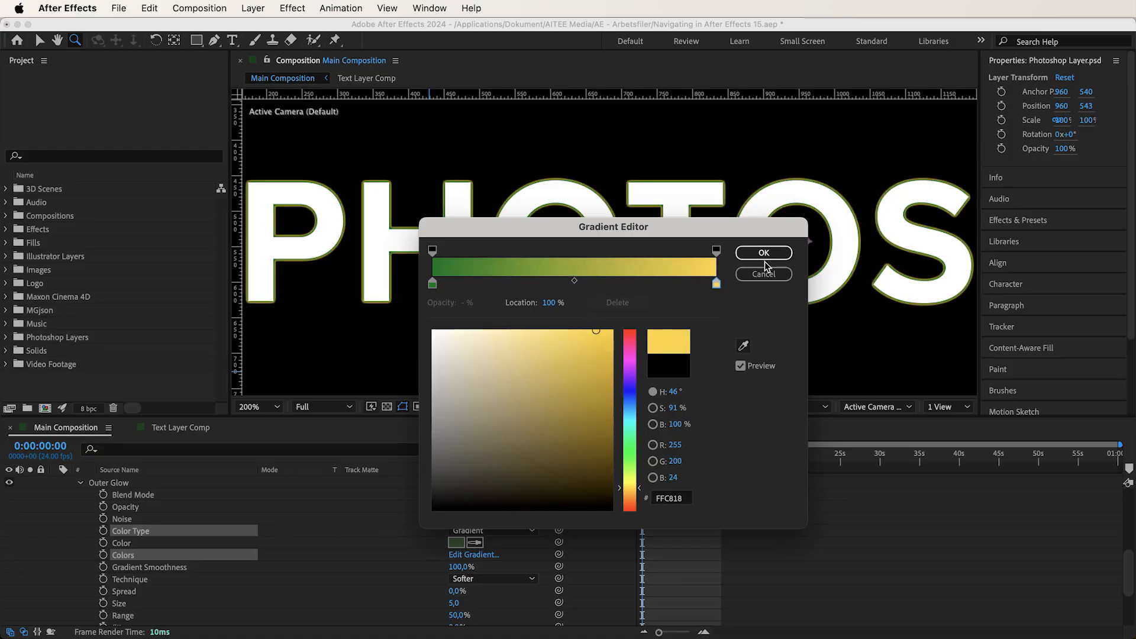
pyautogui.click(763, 253)
# Set the outer glow's Size to 20.
pyautogui.click(549, 568)
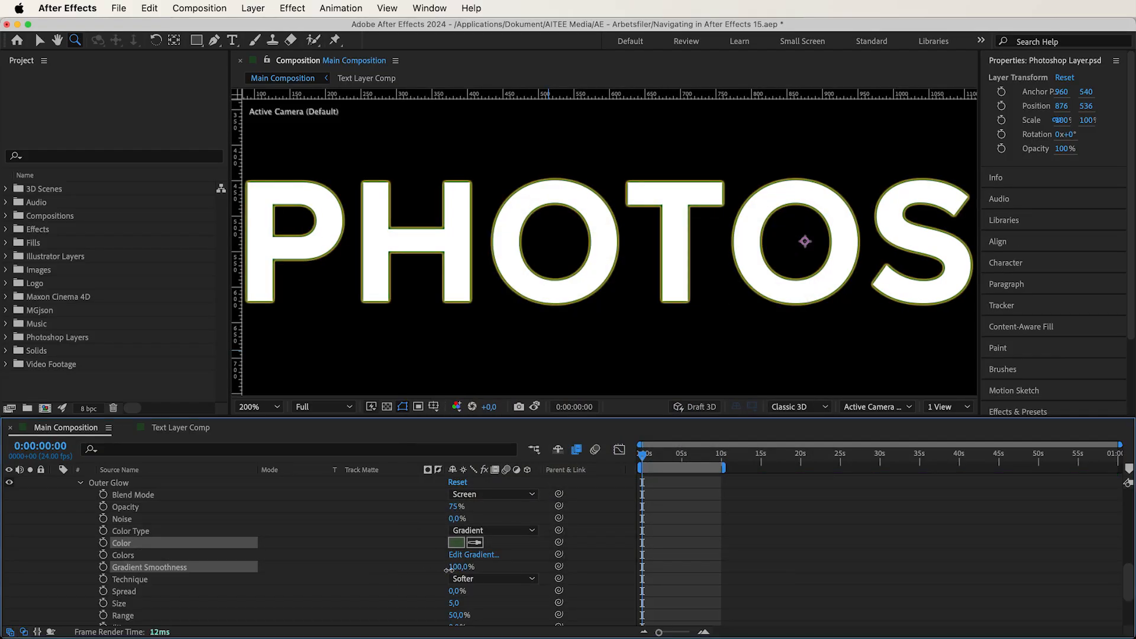
pyautogui.click(454, 604)
pyautogui.write('20')
pyautogui.press('Return')
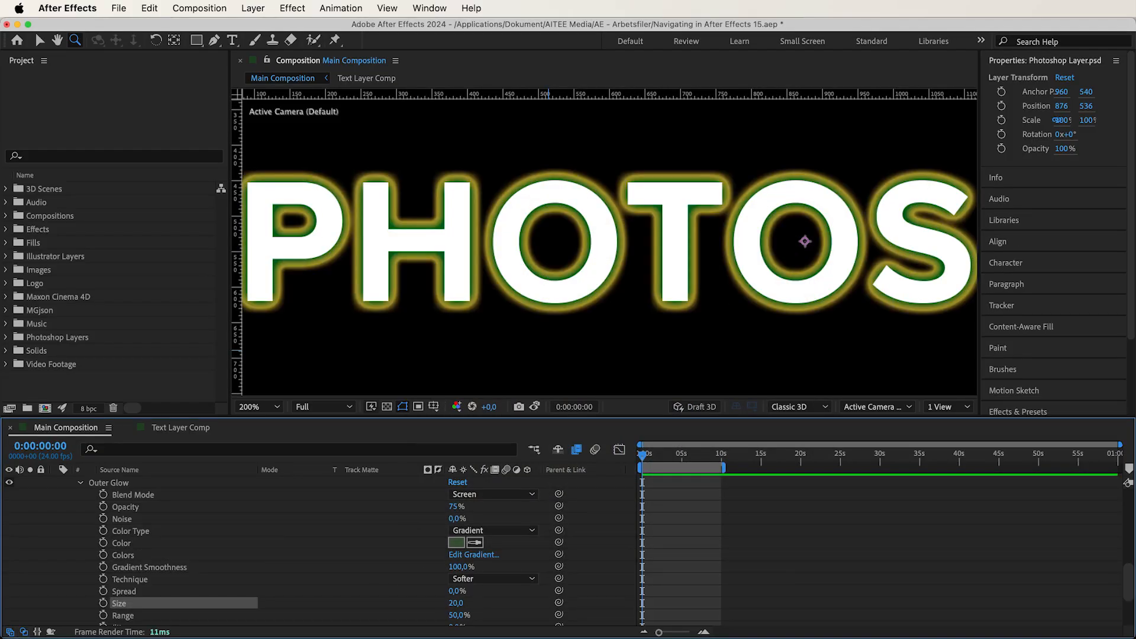
# Try a Gradient Smoothness of 0% on the outer glow and restore it to 100%.
pyautogui.click(263, 407)
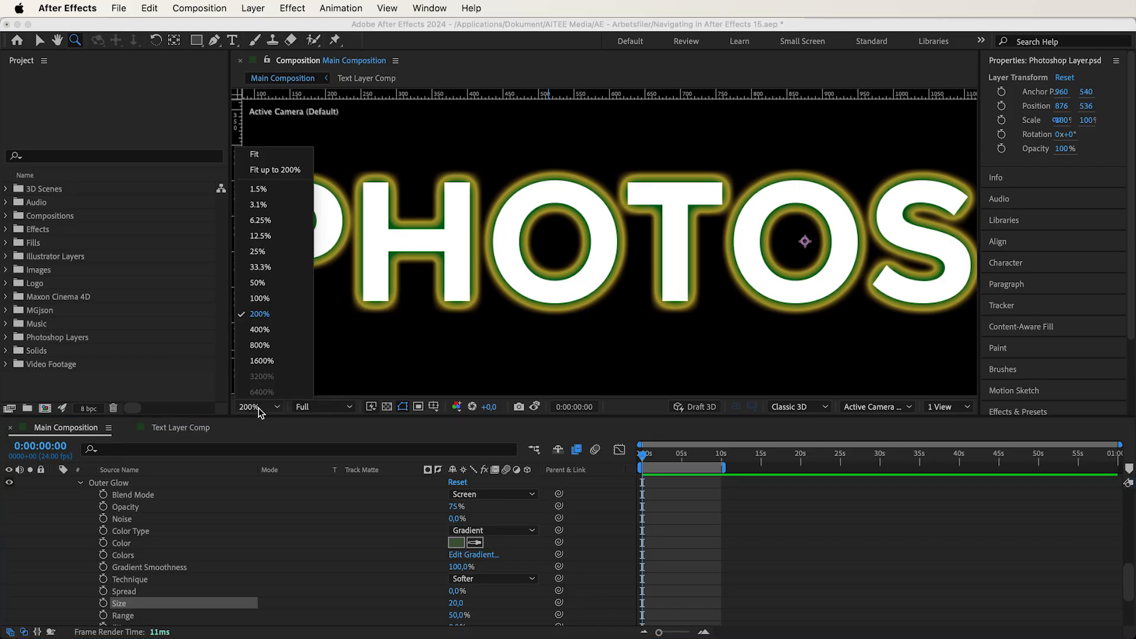
pyautogui.click(262, 333)
pyautogui.click(457, 567)
pyautogui.write('0')
pyautogui.press('Return')
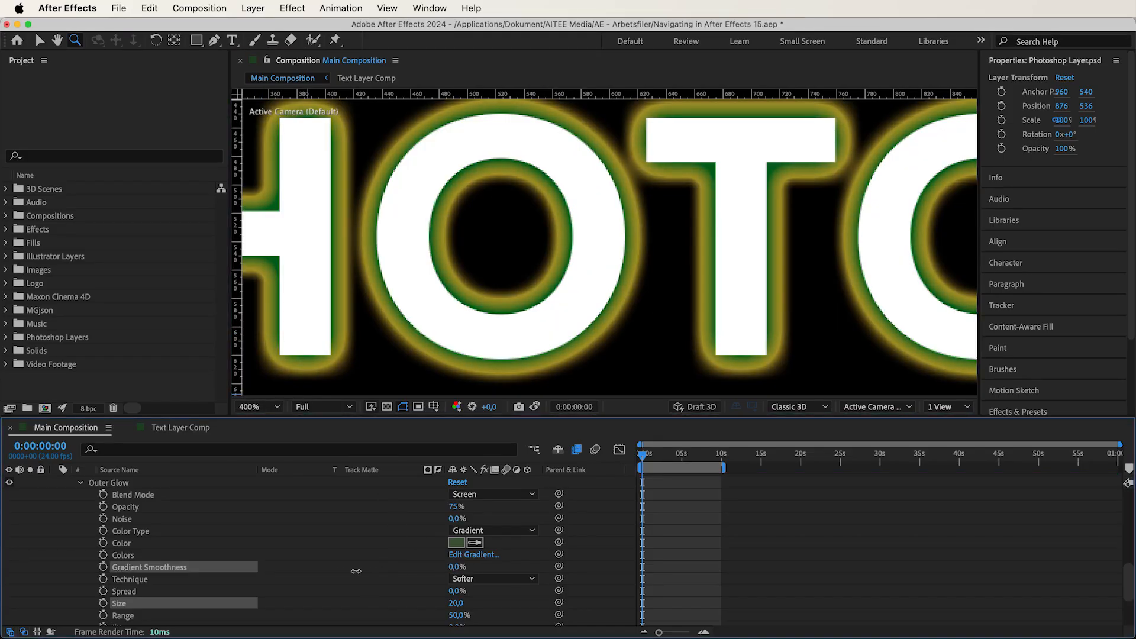
pyautogui.click(455, 567)
pyautogui.write('100')
pyautogui.press('Return')
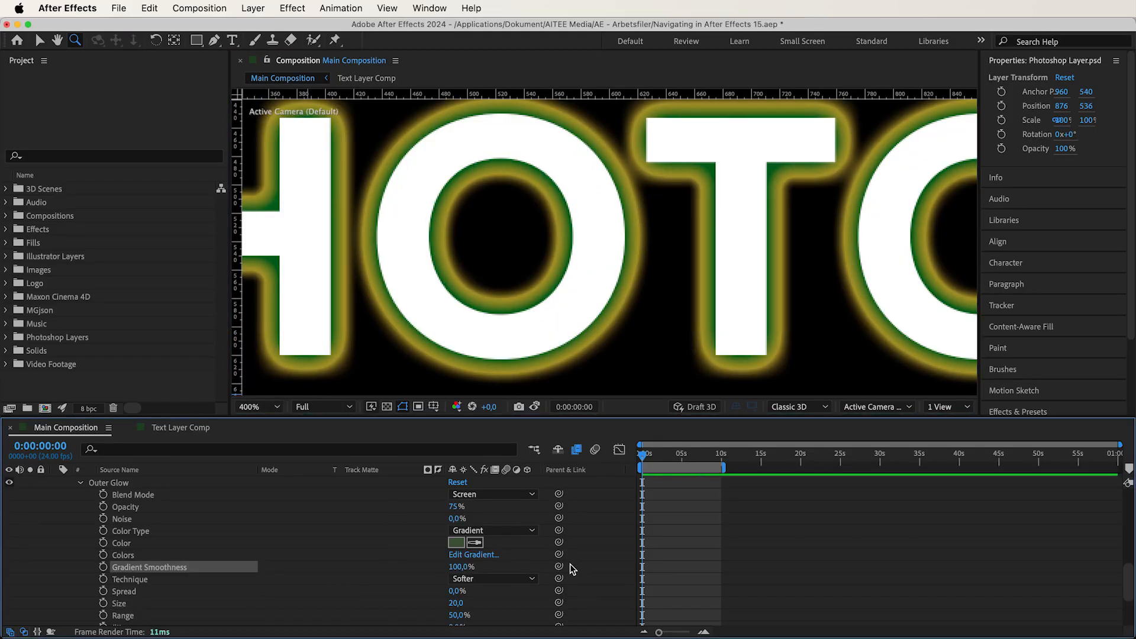
pyautogui.click(263, 408)
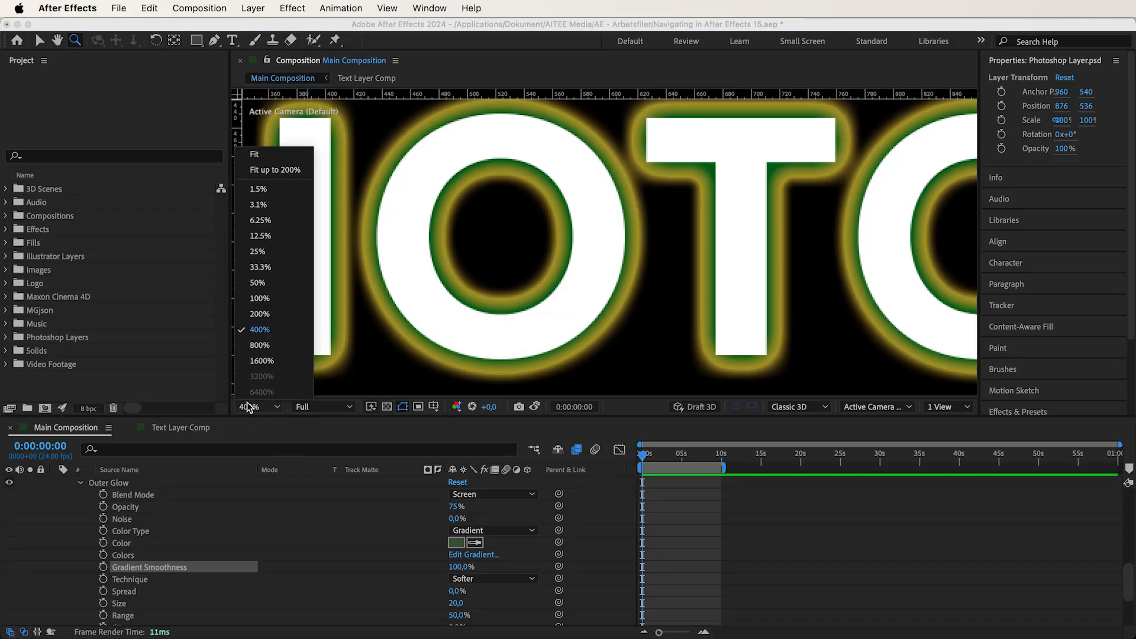
pyautogui.click(262, 320)
# Try the Precise technique for the outer glow and return it to Softer.
pyautogui.click(492, 579)
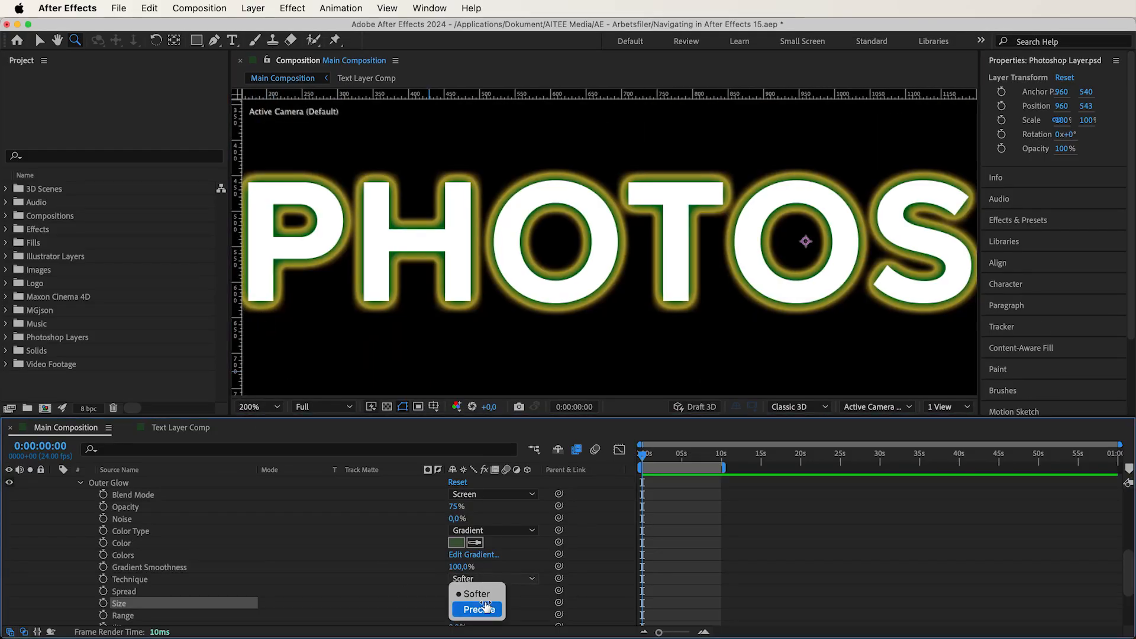
pyautogui.click(483, 610)
pyautogui.click(490, 580)
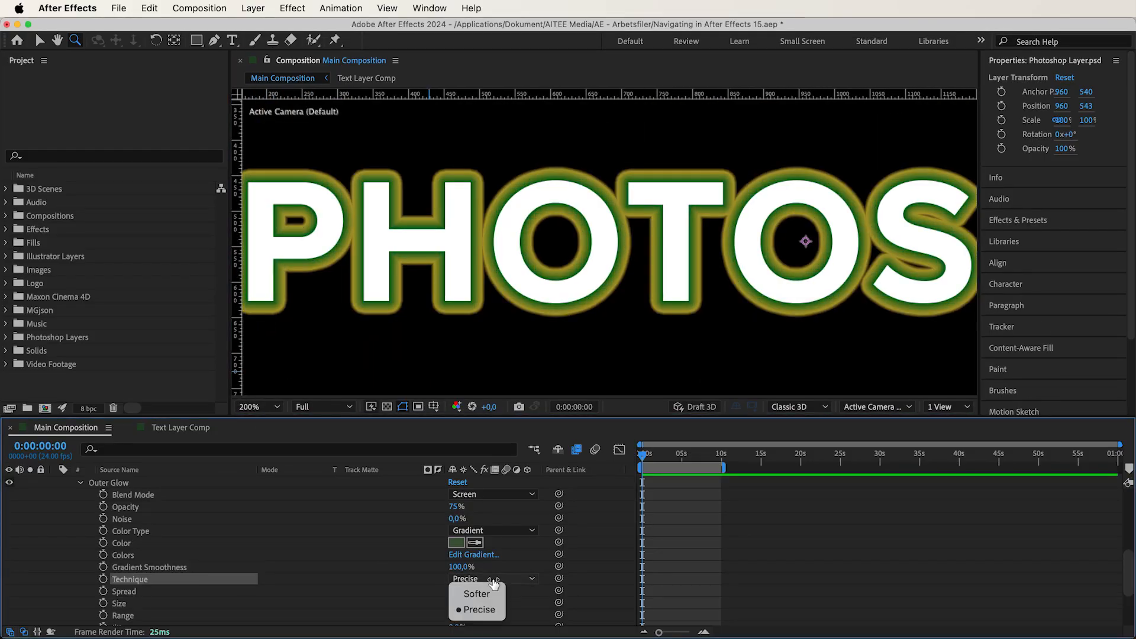
pyautogui.click(476, 594)
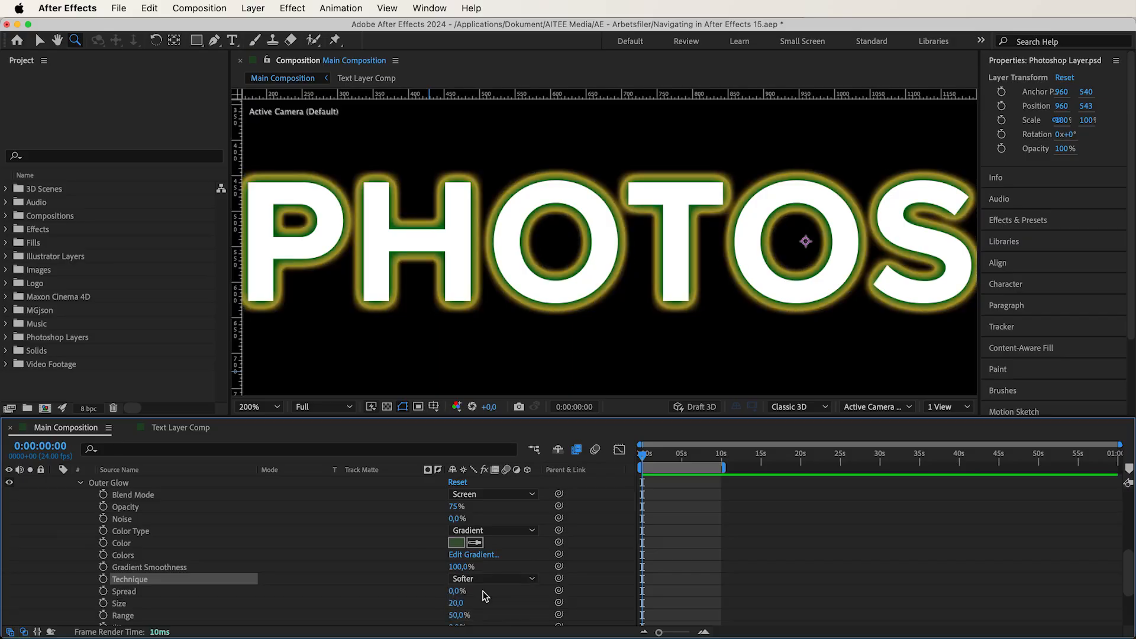
# Try raising the outer glow's Range to about 98% with Single Color, undo it and return the Color Type to Gradient.
pyautogui.moveTo(457, 616); pyautogui.dragTo(573, 499)
pyautogui.click(500, 530)
pyautogui.click(497, 544)
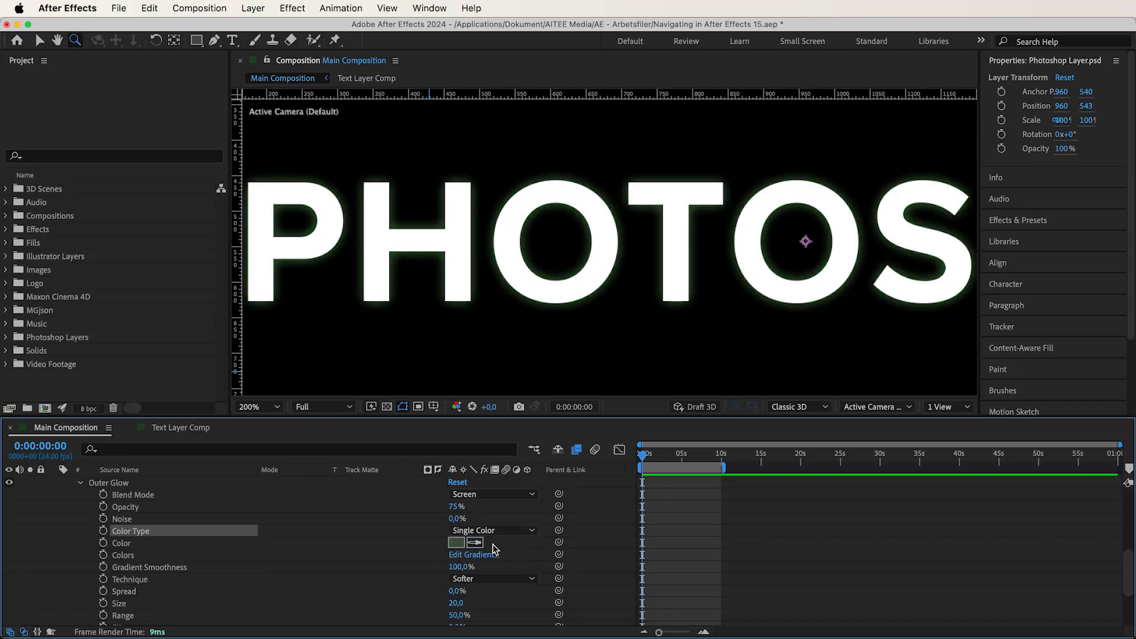
pyautogui.moveTo(456, 614); pyautogui.dragTo(563, 616)
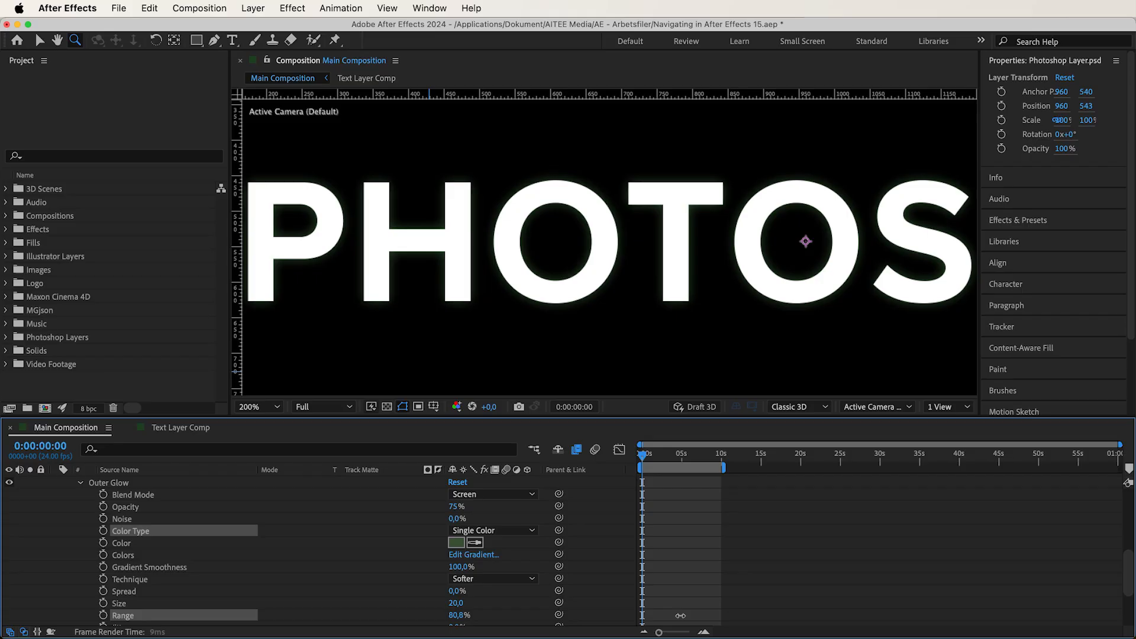
pyautogui.moveTo(691, 615); pyautogui.dragTo(1135, 560)
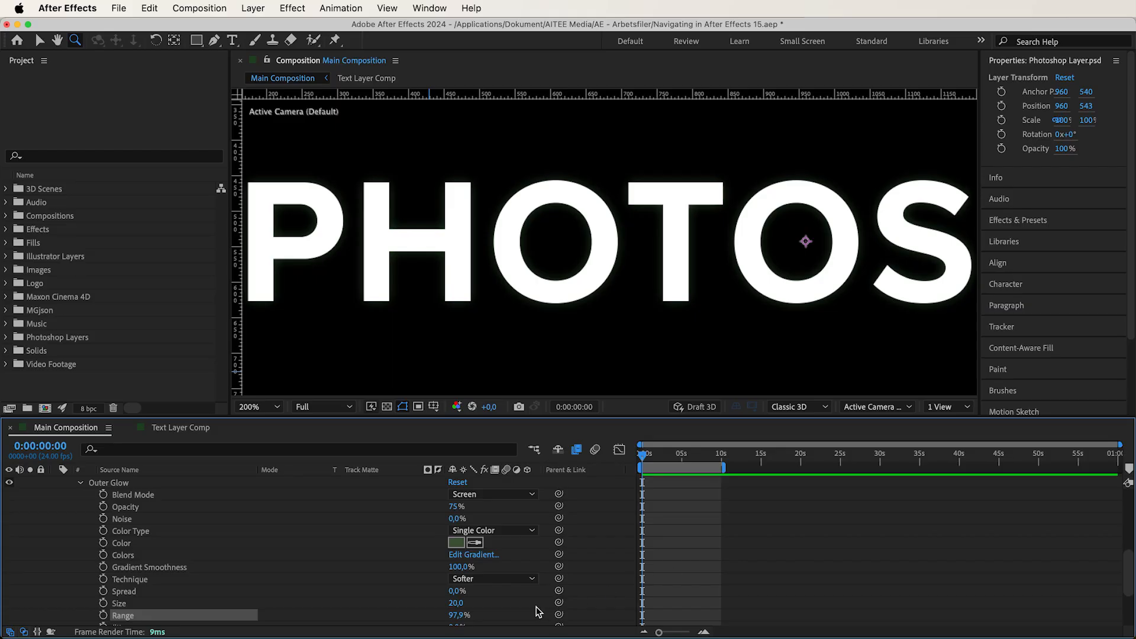
pyautogui.press('super+z')
pyautogui.scroll(-2, 520, 616)
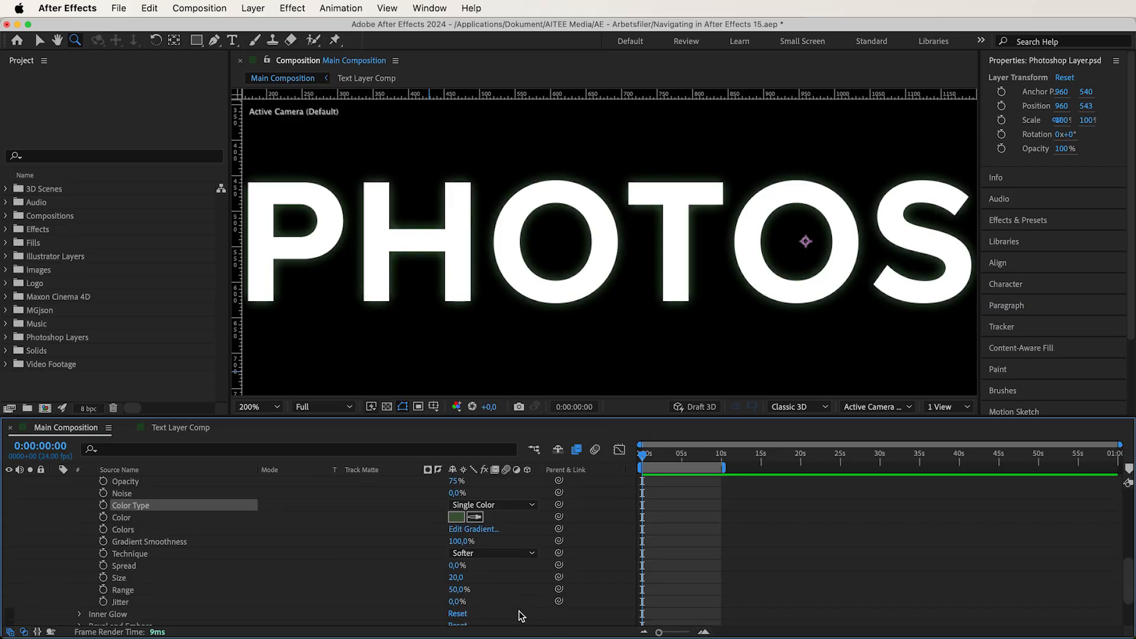
pyautogui.click(492, 505)
pyautogui.click(491, 533)
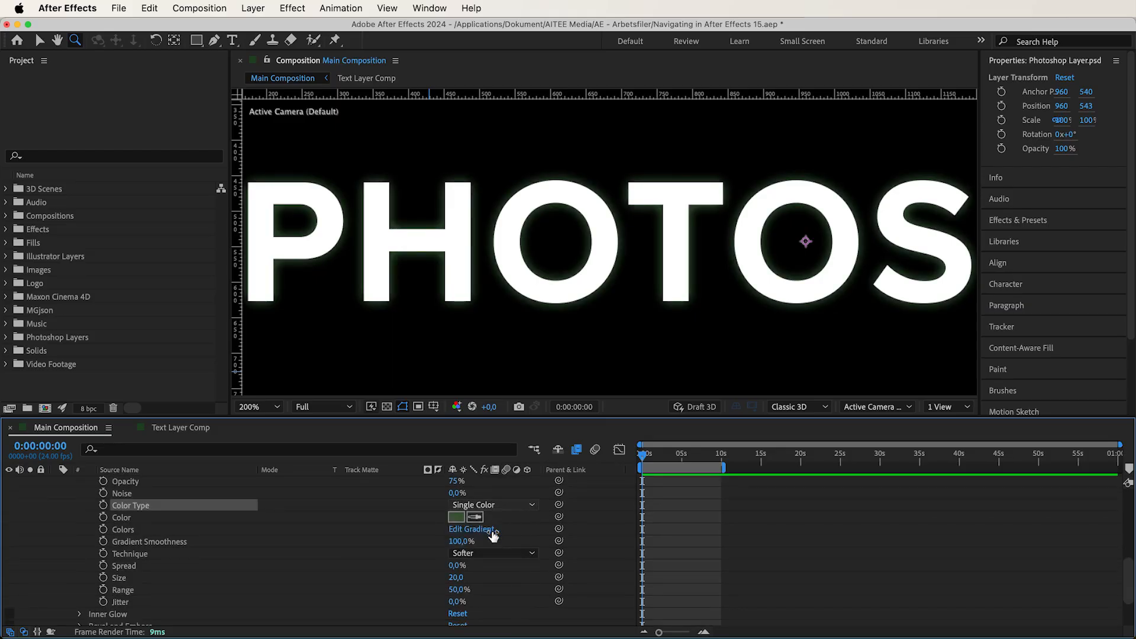
# Try different Jitter amounts on the gradient outer glow and return the value to 0%.
pyautogui.click(385, 591)
pyautogui.click(225, 604)
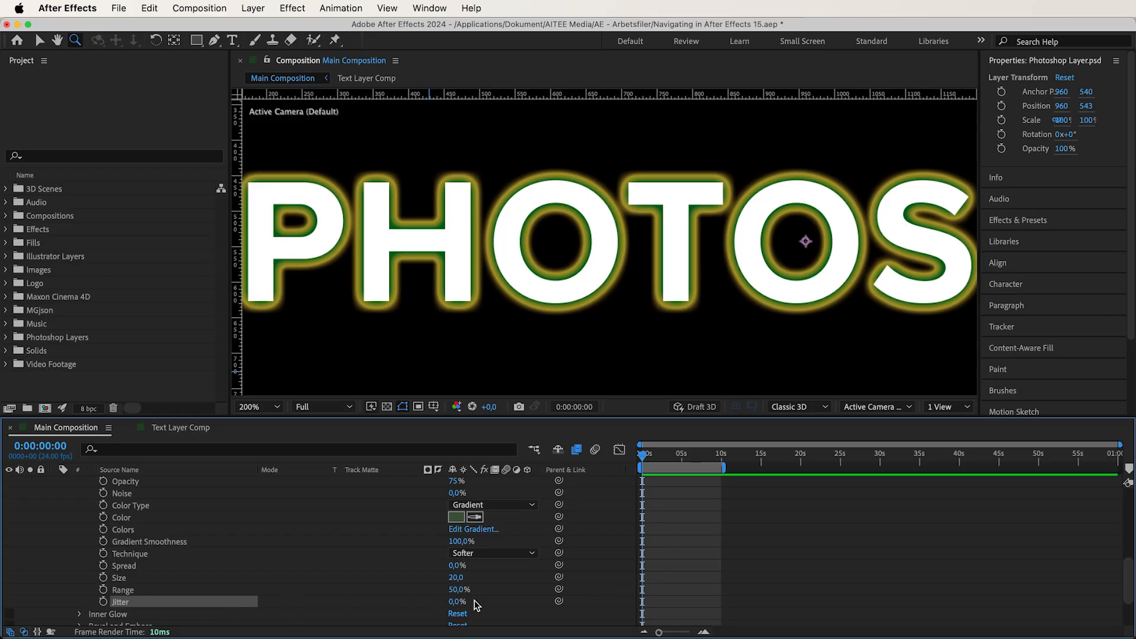
pyautogui.moveTo(456, 603); pyautogui.dragTo(555, 599)
pyautogui.moveTo(685, 585); pyautogui.dragTo(379, 593)
# Turn off the Outer Glow style, enable Inner Glow and show the inner glow's properties.
pyautogui.scroll(5, 143, 552)
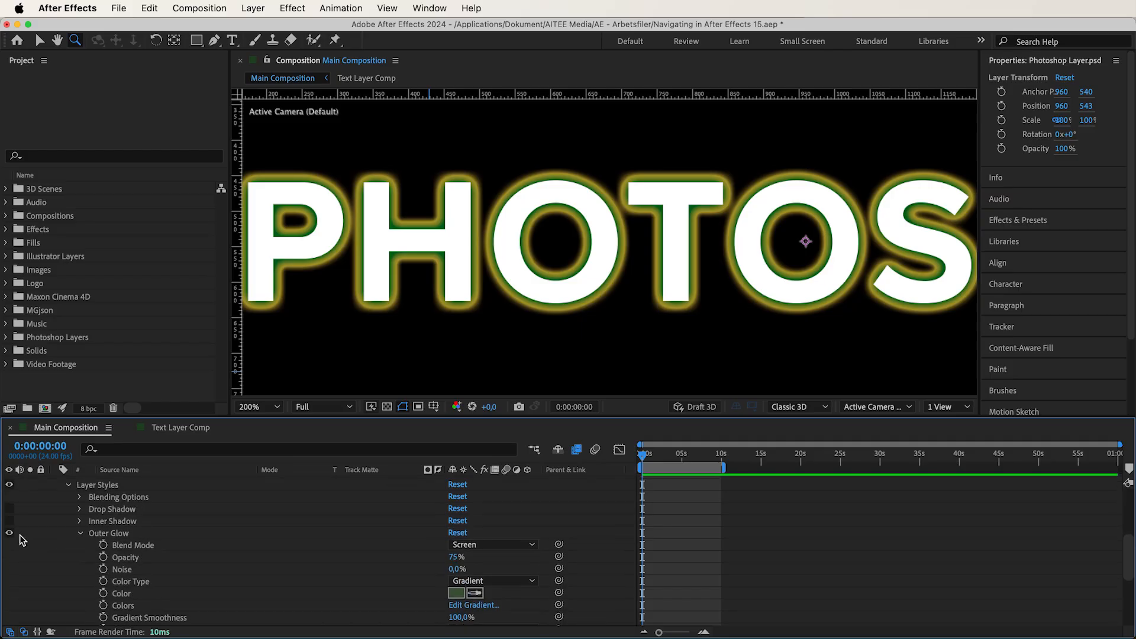
pyautogui.click(9, 535)
pyautogui.click(79, 536)
pyautogui.click(10, 547)
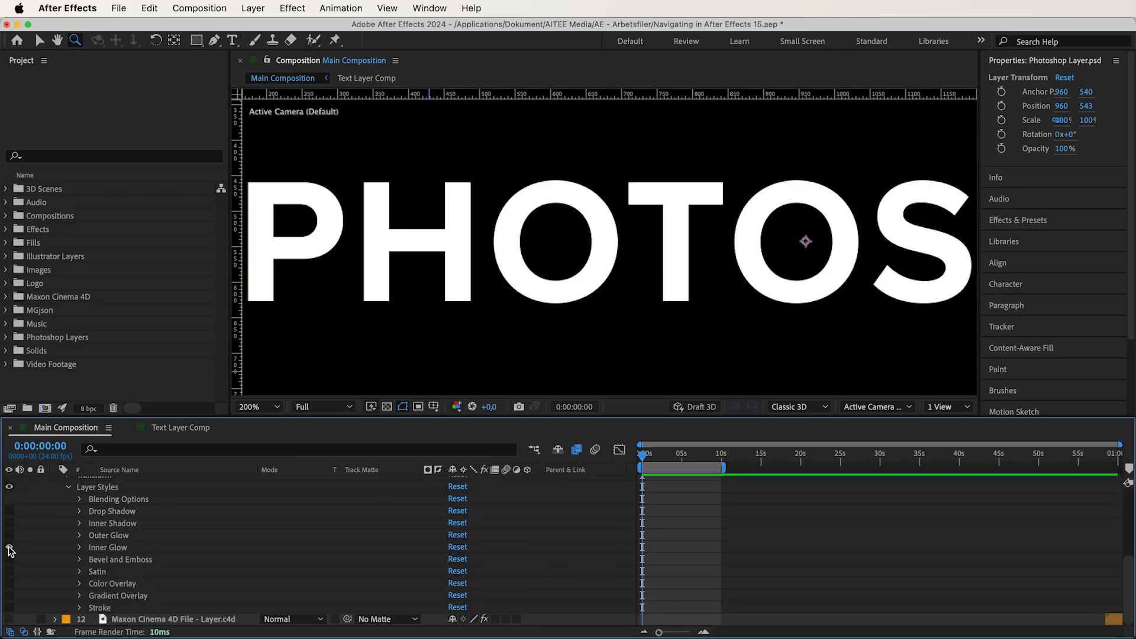
pyautogui.click(94, 547)
pyautogui.click(80, 549)
pyautogui.scroll(-3, 124, 524)
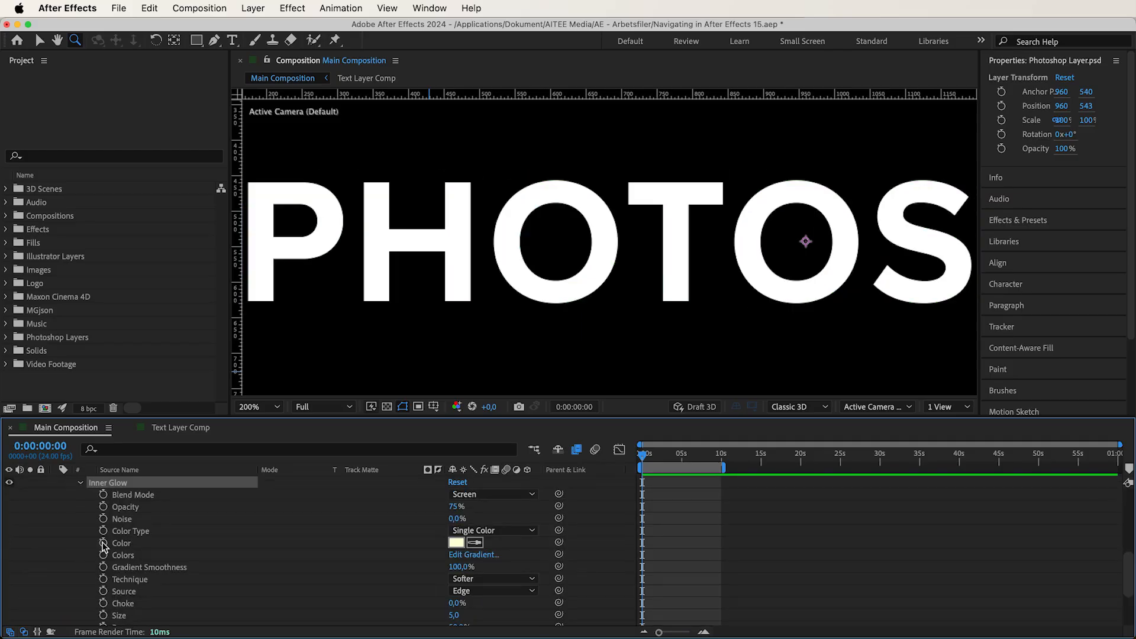
# Set the inner glow's color to yellow FFCE00.
pyautogui.click(457, 544)
pyautogui.write('FECD02')
pyautogui.press('Tab')
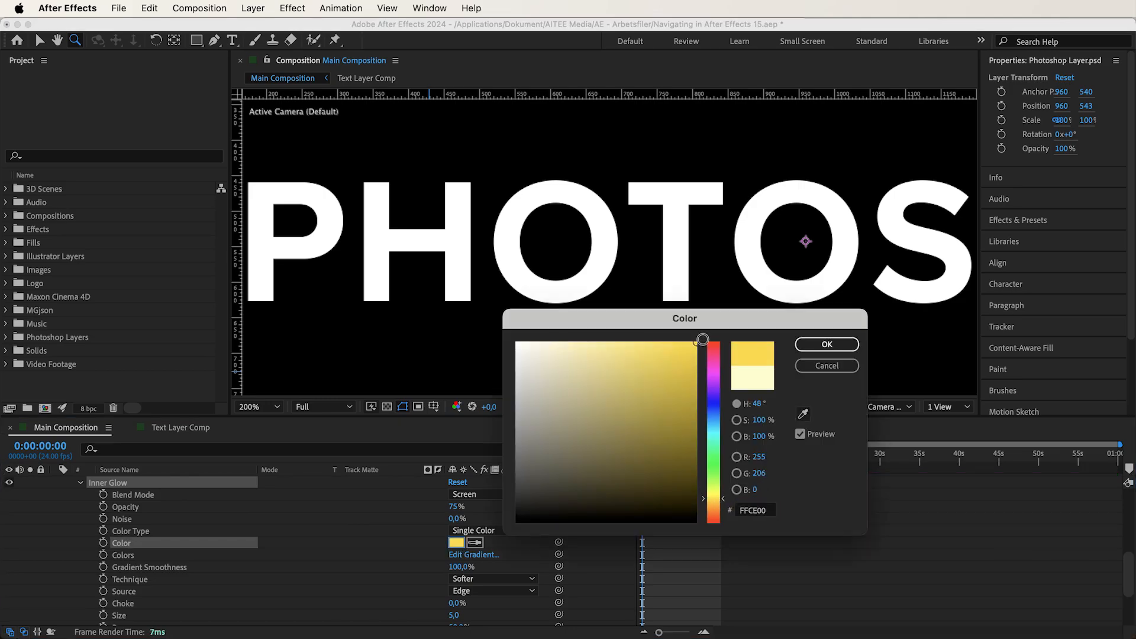
pyautogui.click(826, 345)
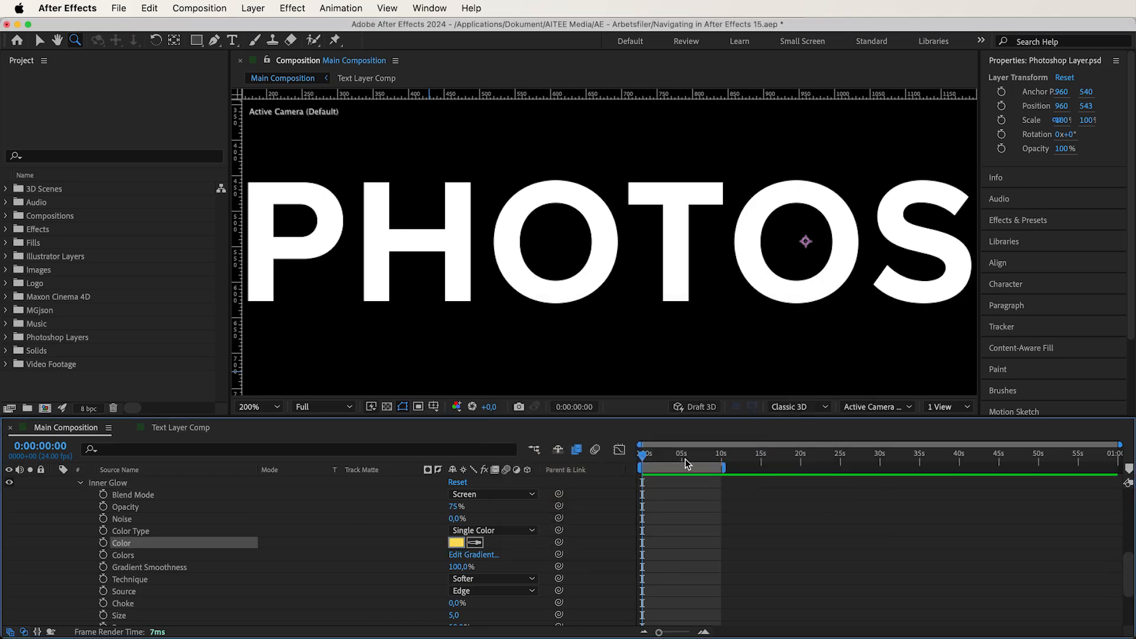
# Set the inner glow's Blend Mode to Normal and its Size to 17.
pyautogui.click(472, 497)
pyautogui.click(477, 169)
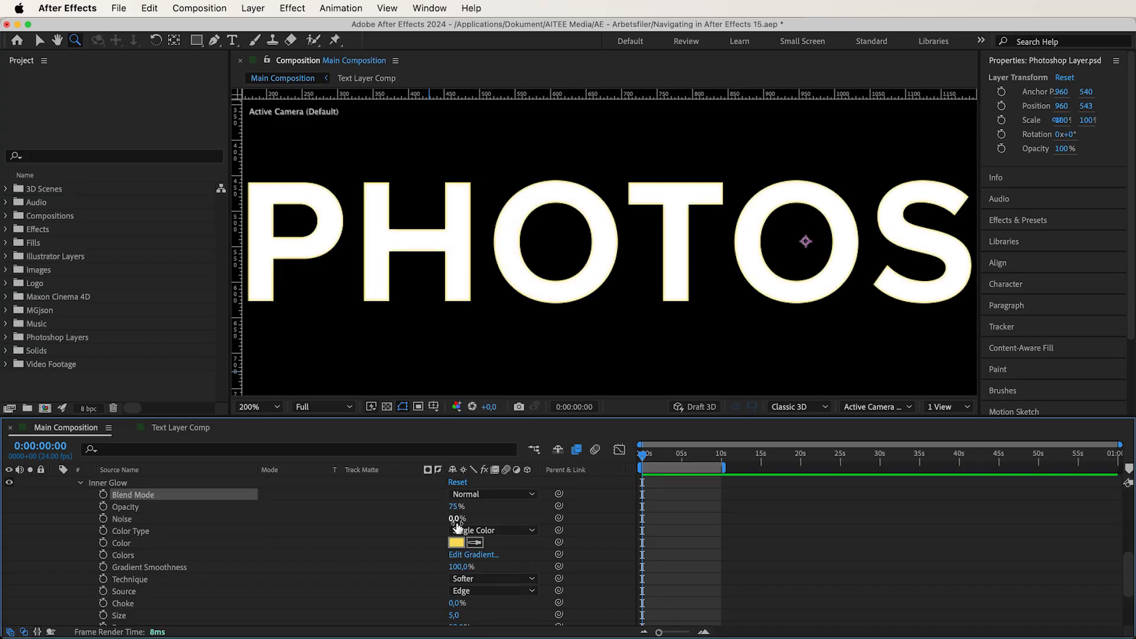
pyautogui.moveTo(454, 615); pyautogui.dragTo(467, 614)
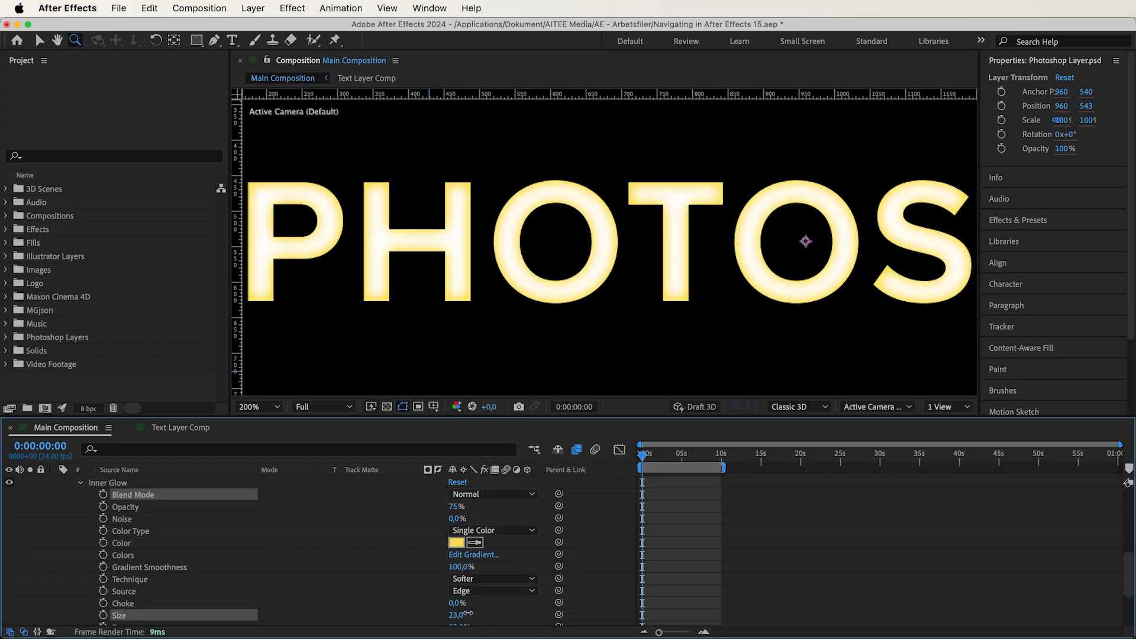
pyautogui.scroll(-2, 467, 617)
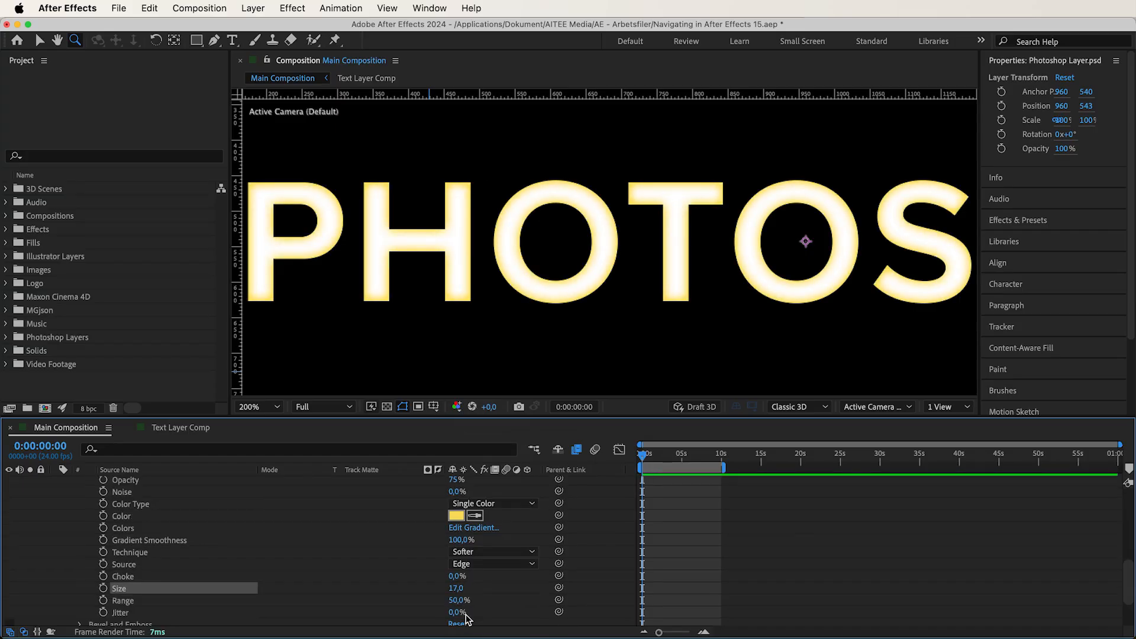
# Set the inner glow's Source to Center.
pyautogui.scroll(-1, 467, 618)
pyautogui.click(475, 559)
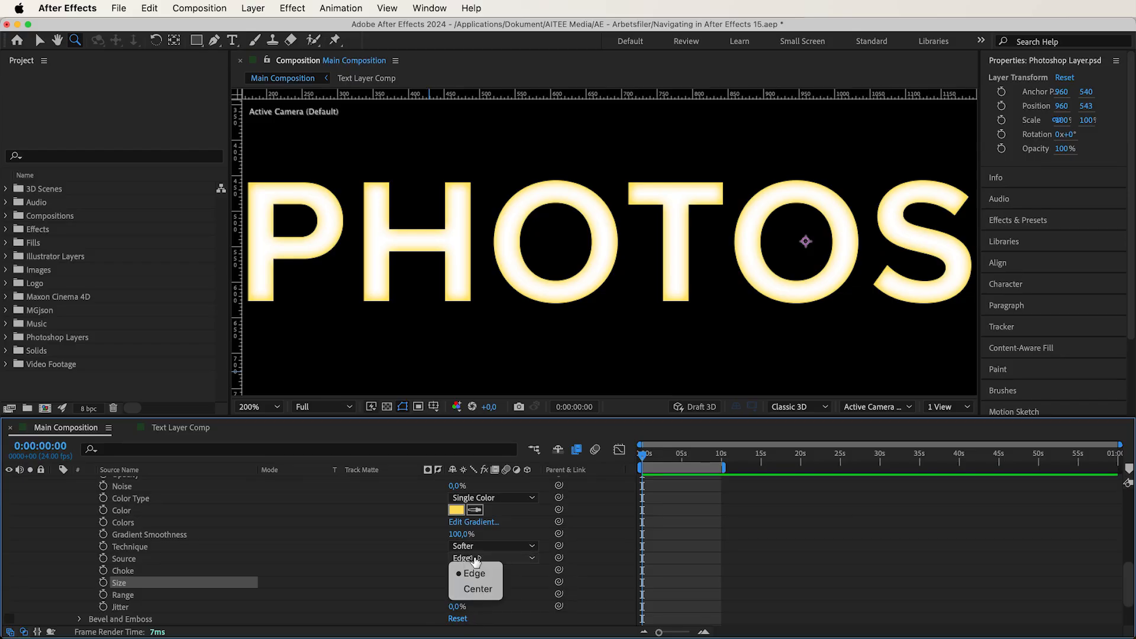
pyautogui.click(478, 589)
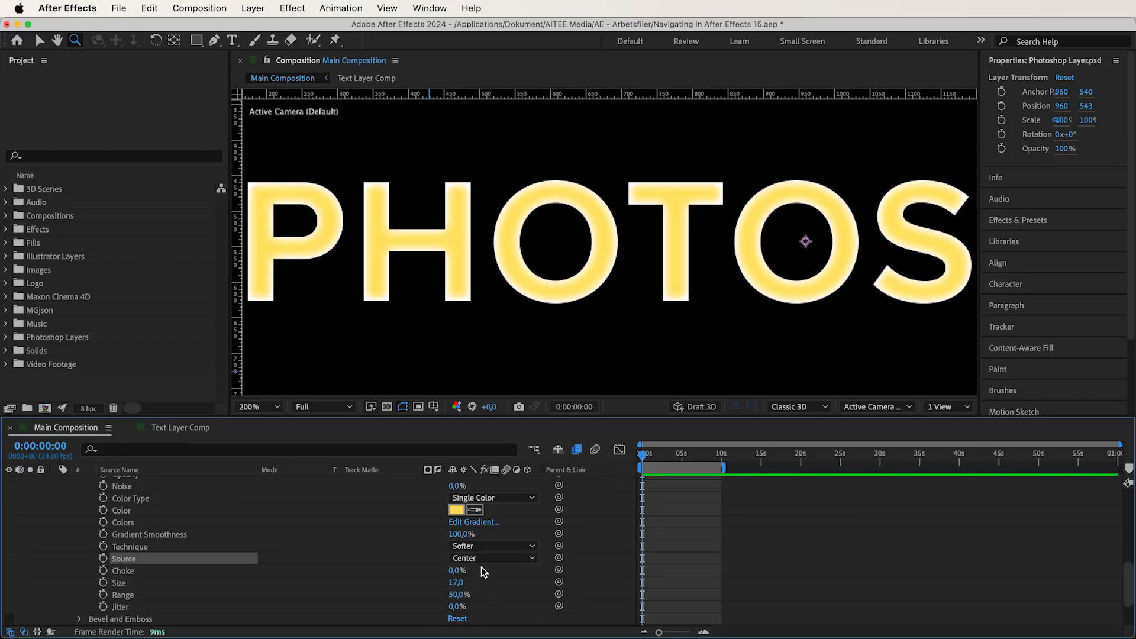
pyautogui.click(482, 572)
pyautogui.click(488, 559)
pyautogui.click(489, 590)
# Try adjusting the inner glow's Choke, return it to 0% and set the Color Type to Gradient.
pyautogui.moveTo(457, 570)
pyautogui.mouseDown()
pyautogui.moveTo(571, 561)
pyautogui.moveTo(473, 561)
pyautogui.mouseUp()
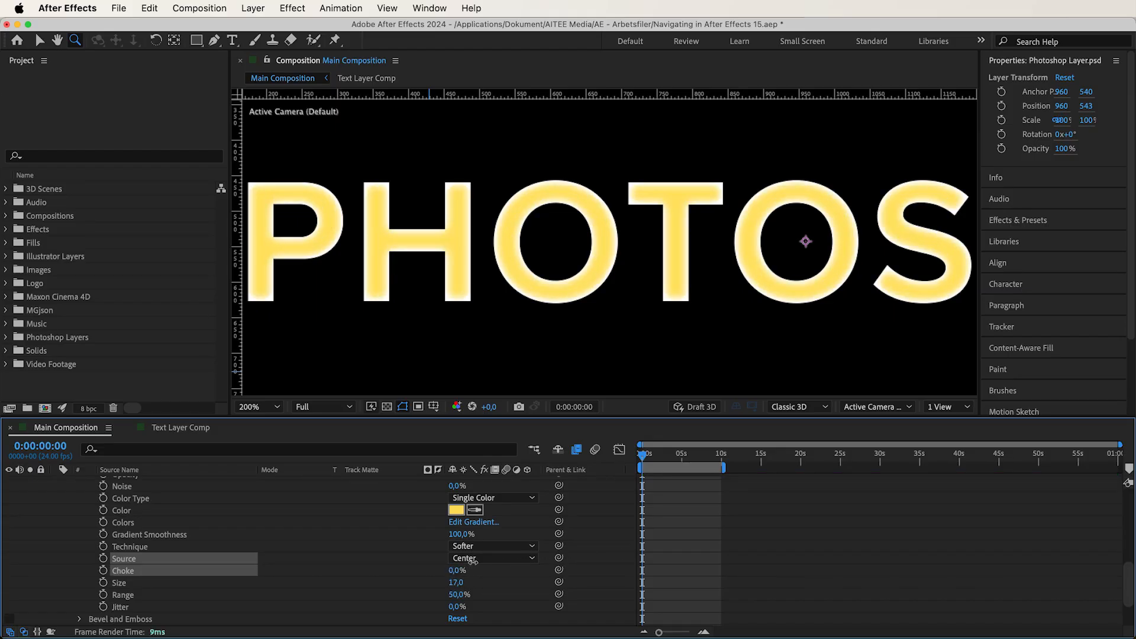
pyautogui.moveTo(391, 570); pyautogui.dragTo(388, 569)
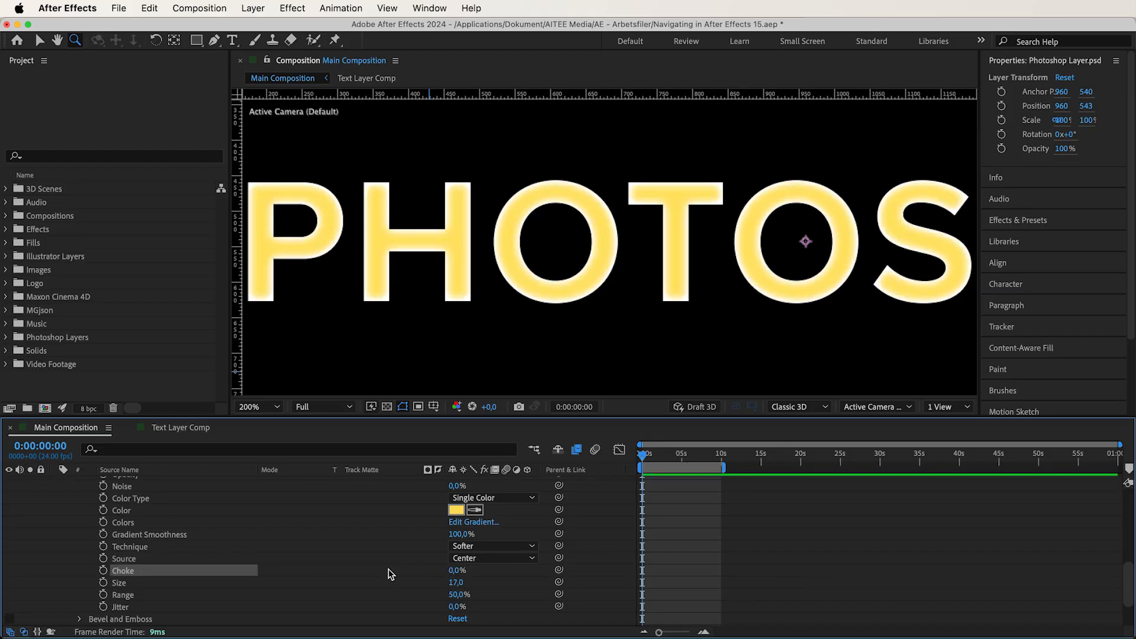
pyautogui.click(491, 498)
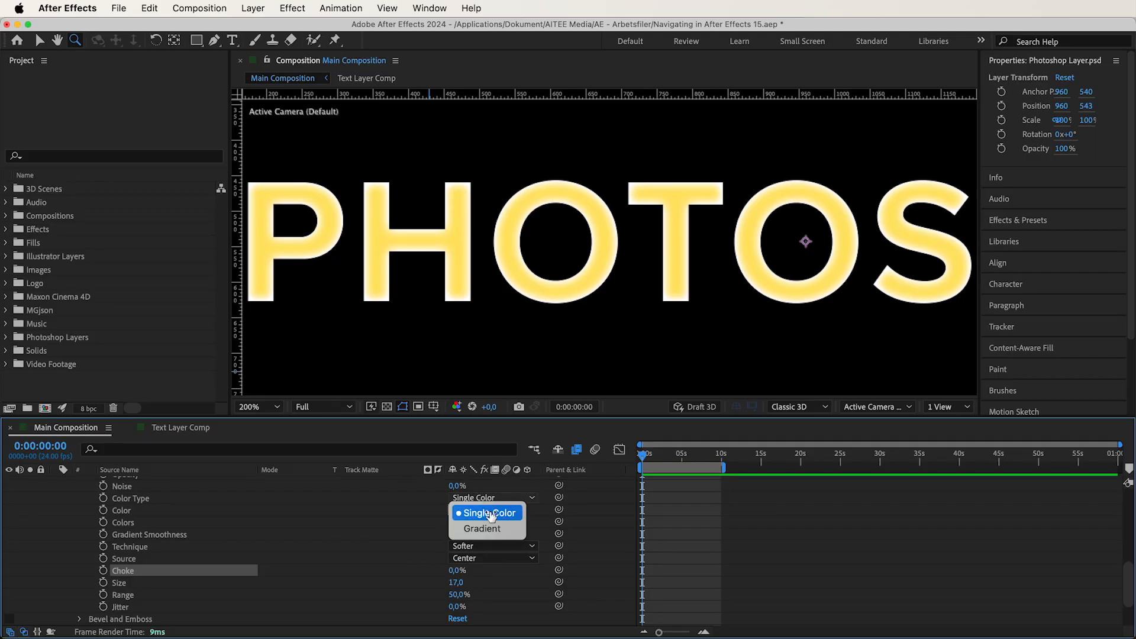
pyautogui.click(502, 528)
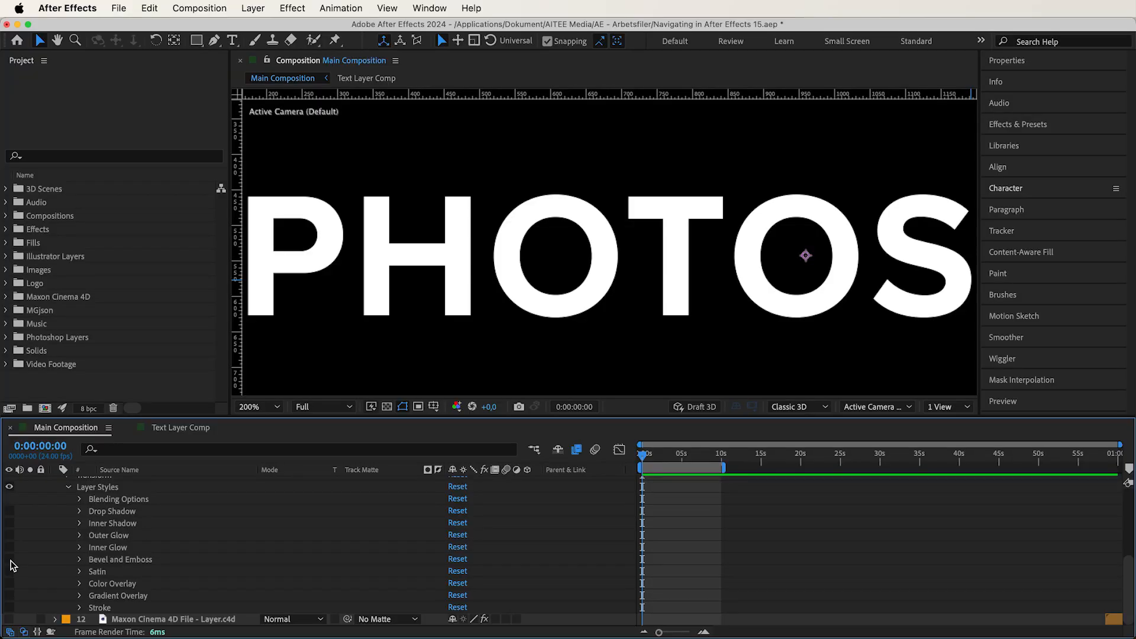
# Enable Bevel and Emboss and cycle its Style through Outer Bevel, Emboss, Pillow Emboss and Stroke Emboss.
pyautogui.click(9, 560)
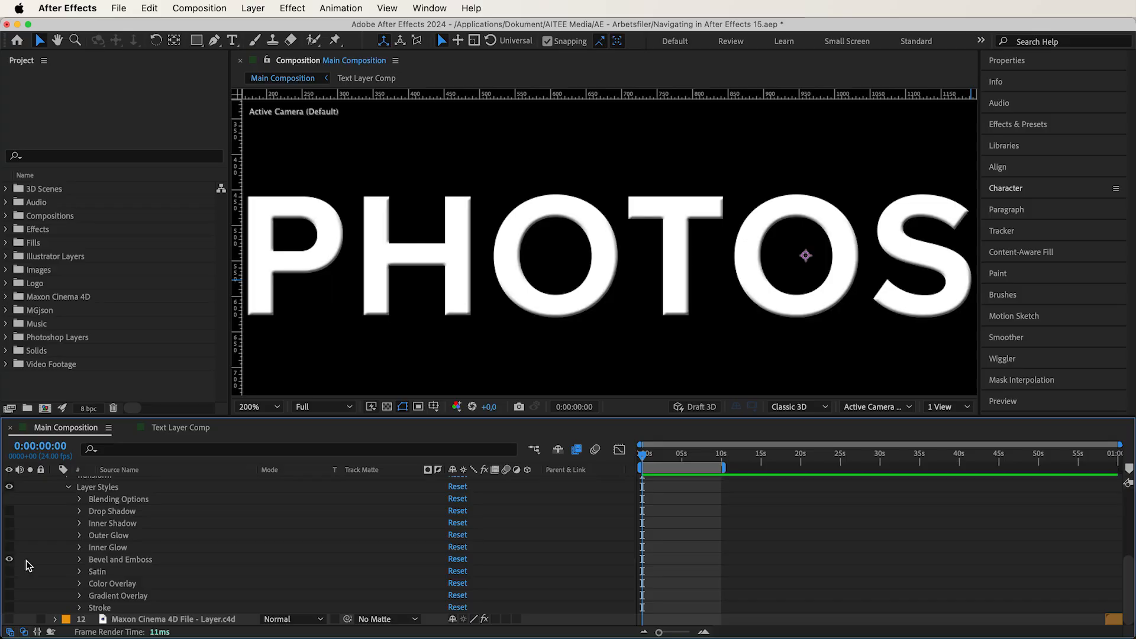
pyautogui.click(80, 560)
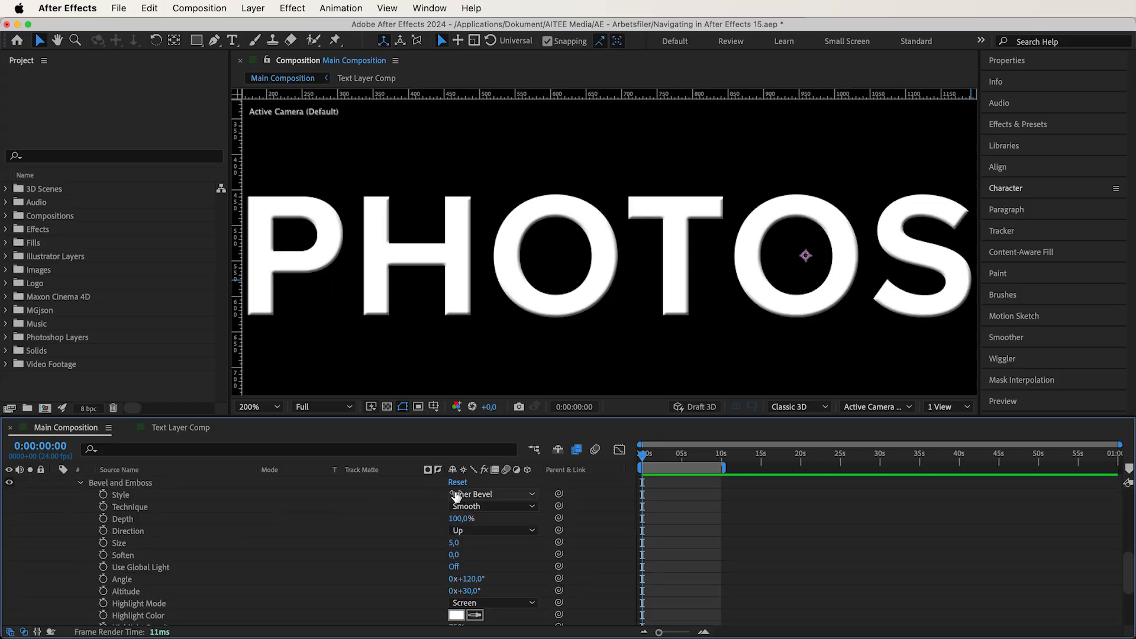
pyautogui.click(459, 495)
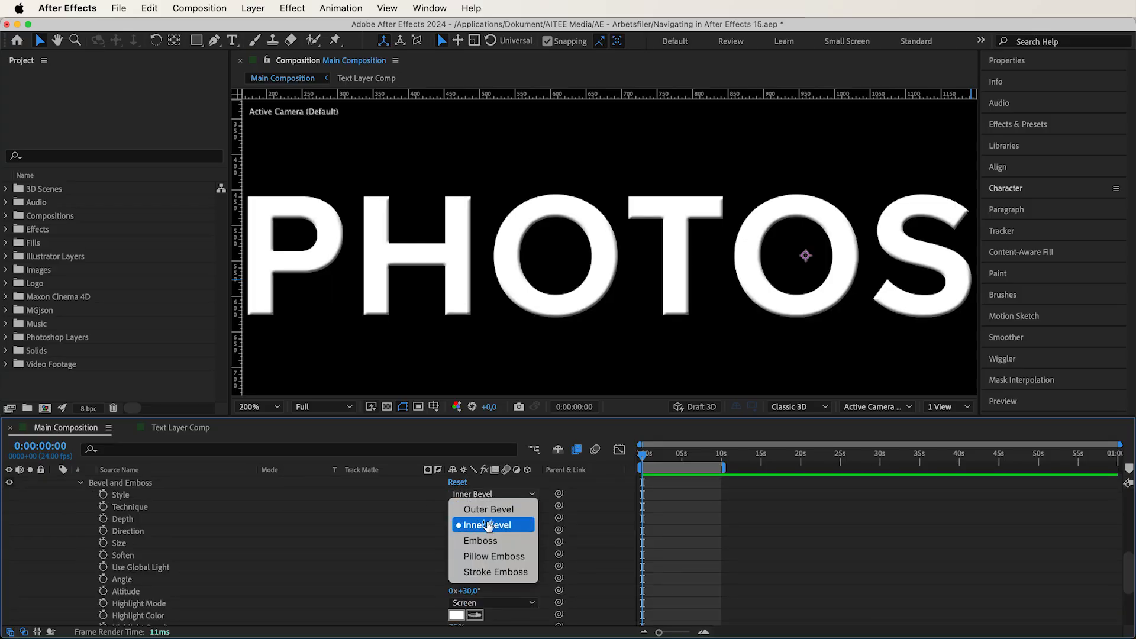
pyautogui.click(489, 509)
pyautogui.click(488, 502)
pyautogui.click(496, 538)
pyautogui.click(488, 501)
pyautogui.click(498, 556)
pyautogui.click(486, 501)
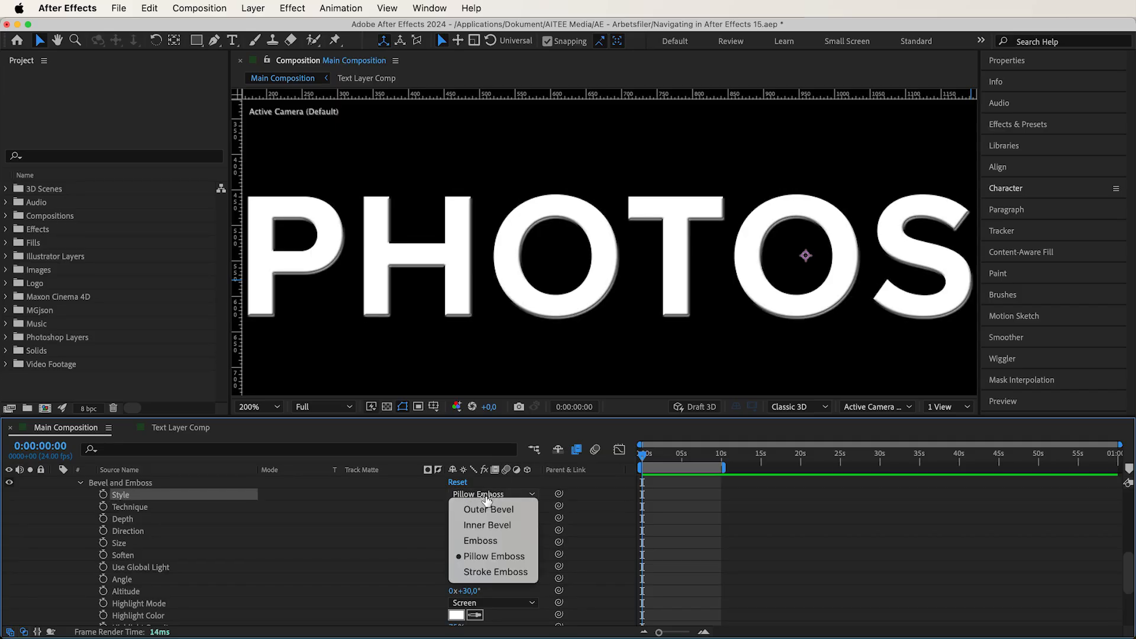
pyautogui.click(500, 572)
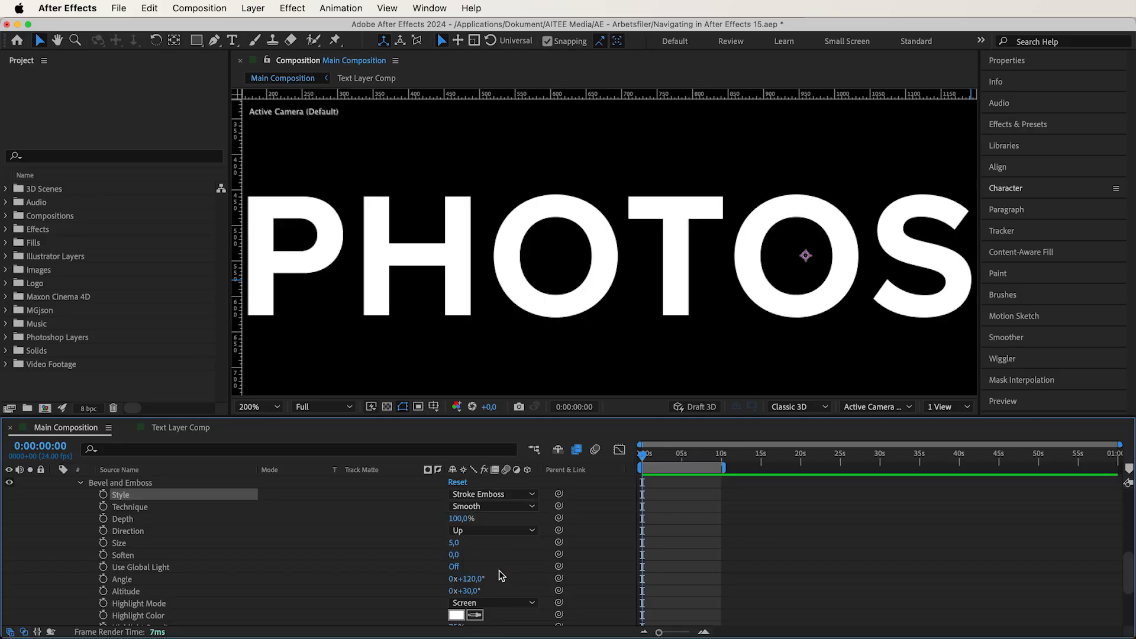
# Toggle the Stroke layer style on and off to preview the Stroke Emboss, leaving Stroke disabled.
pyautogui.scroll(-5, 127, 558)
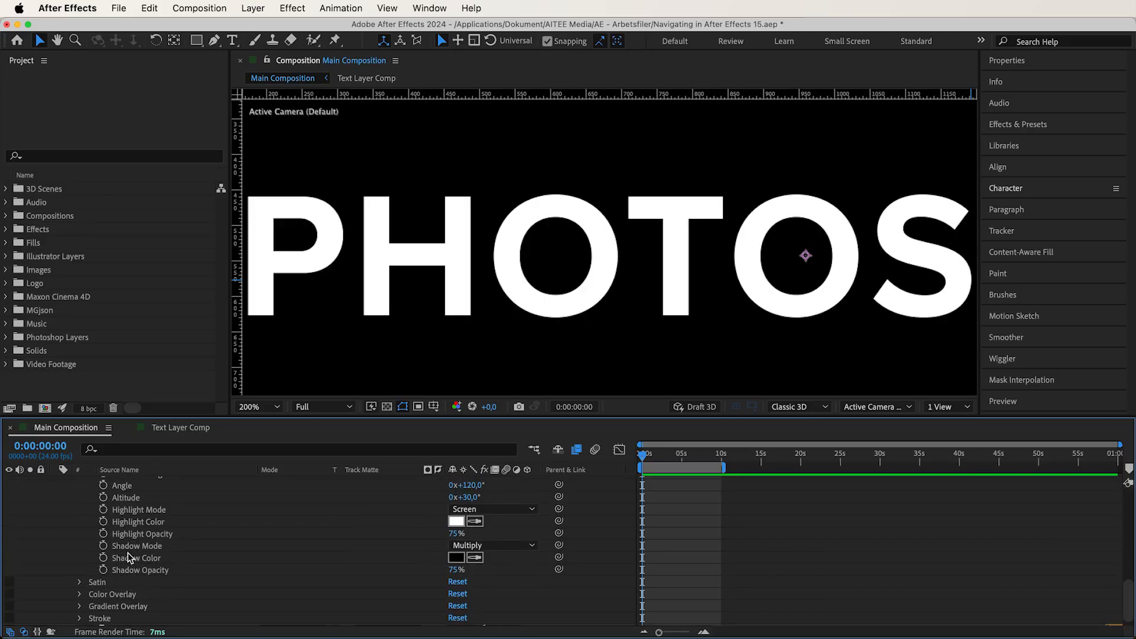
pyautogui.click(9, 608)
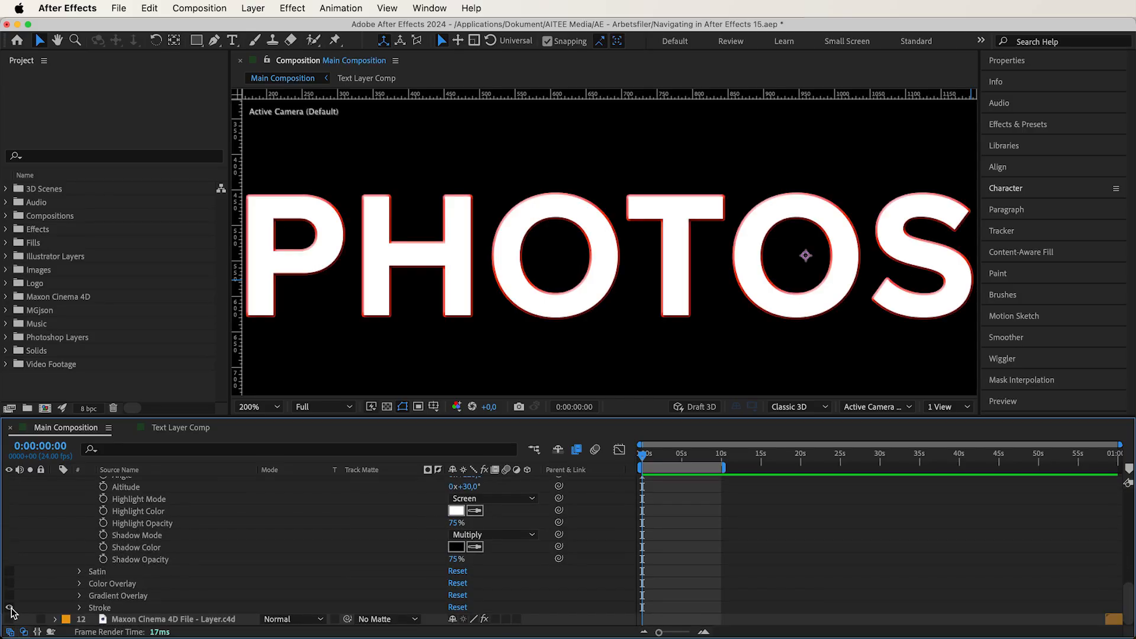
pyautogui.click(10, 609)
pyautogui.click(9, 608)
pyautogui.click(10, 608)
# Set the Bevel and Emboss Style to Inner Bevel.
pyautogui.scroll(5, 241, 542)
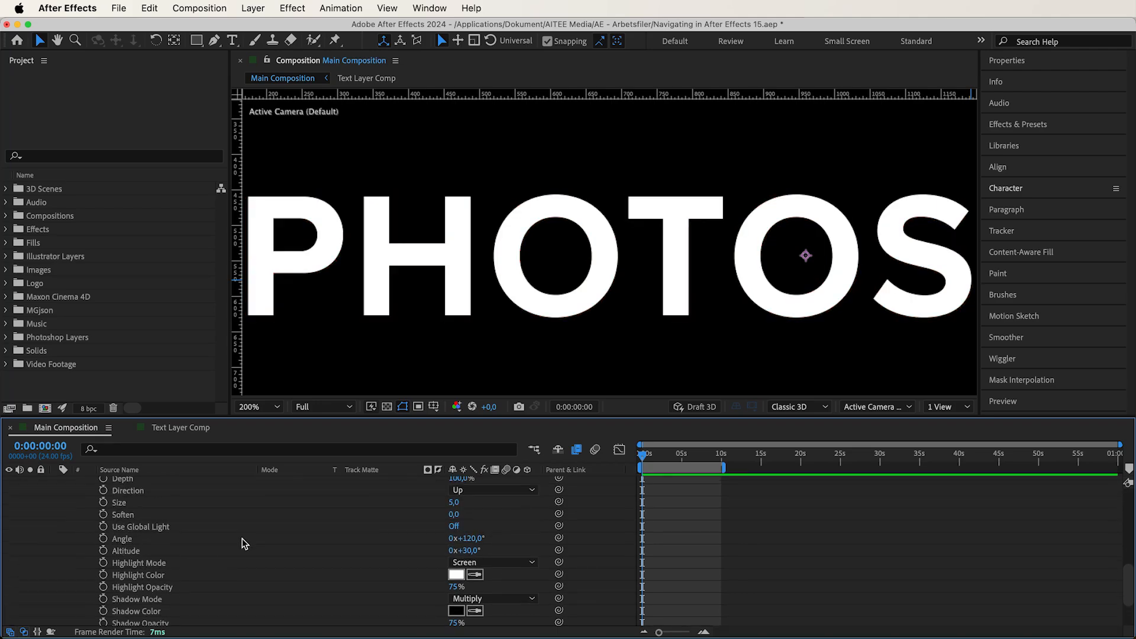
pyautogui.click(492, 516)
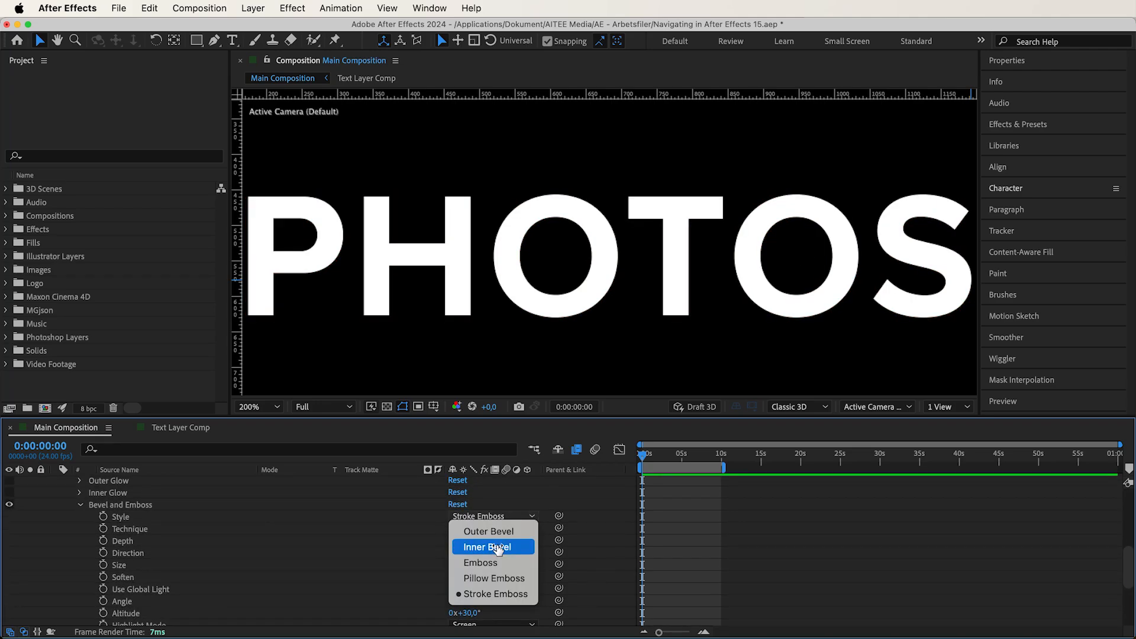
pyautogui.click(478, 543)
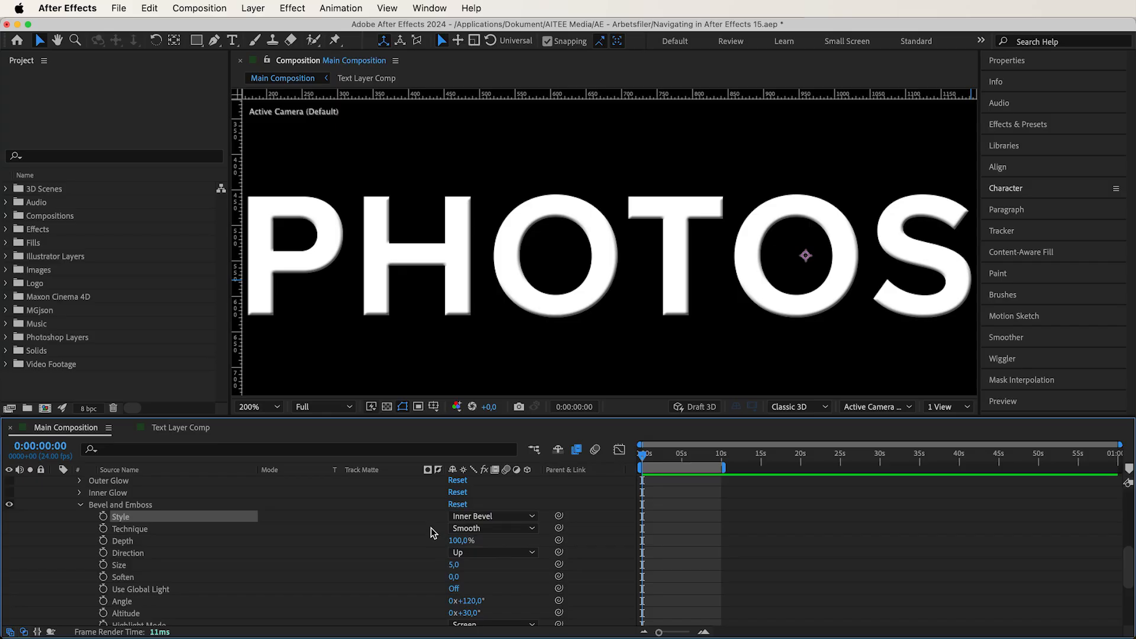
# Try the Chisel Hard and Chisel Soft techniques for the bevel and return it to Smooth.
pyautogui.click(471, 529)
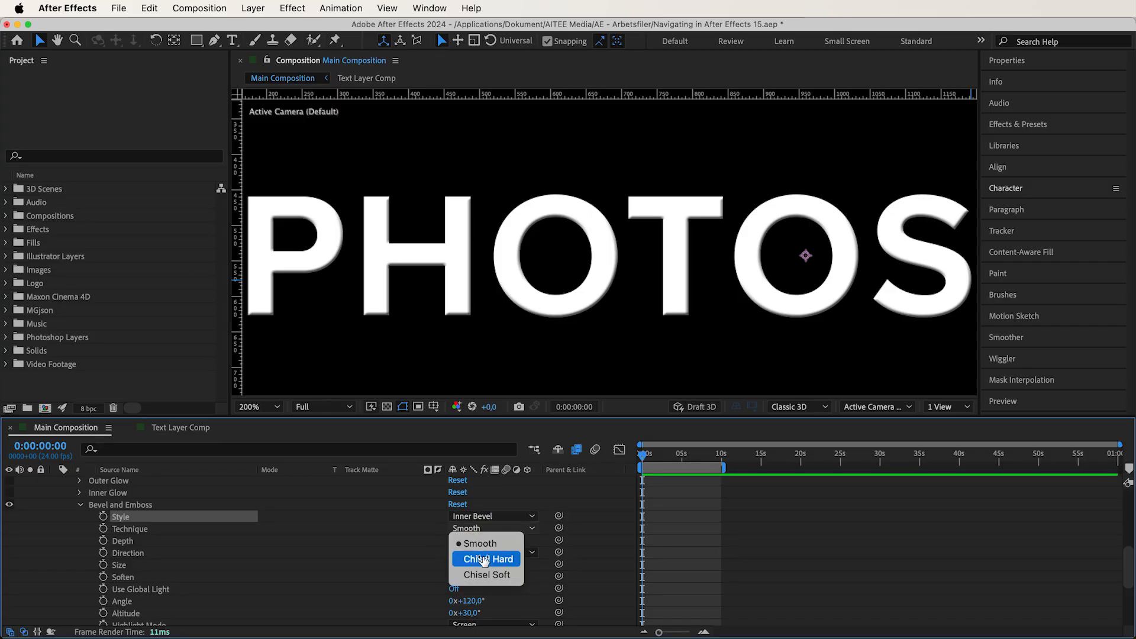
pyautogui.click(484, 560)
pyautogui.click(488, 528)
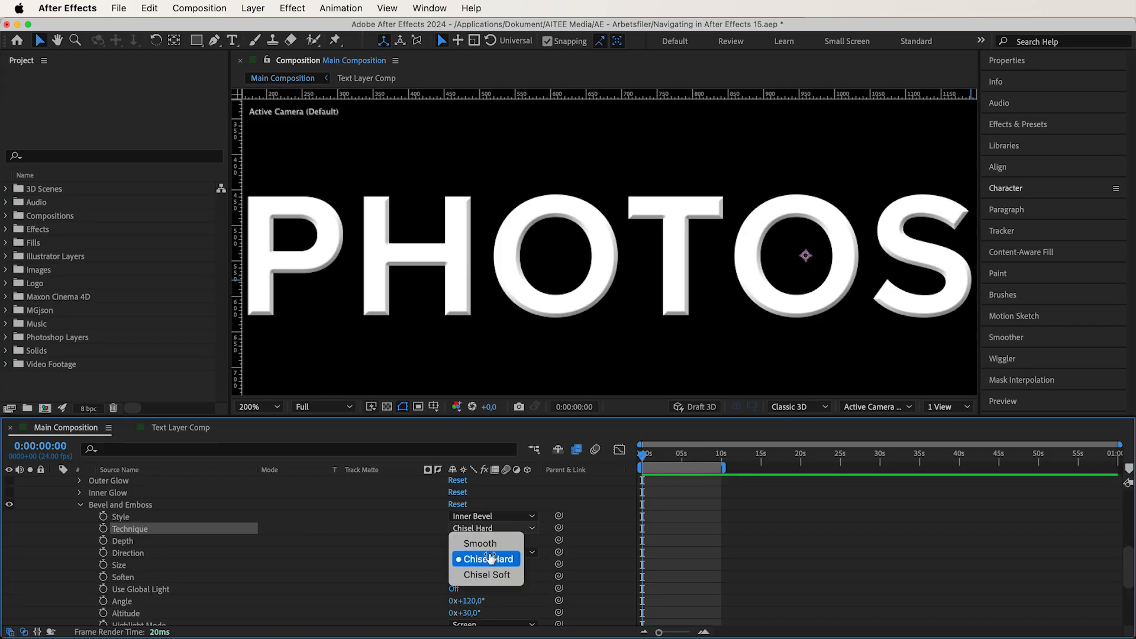
pyautogui.click(496, 574)
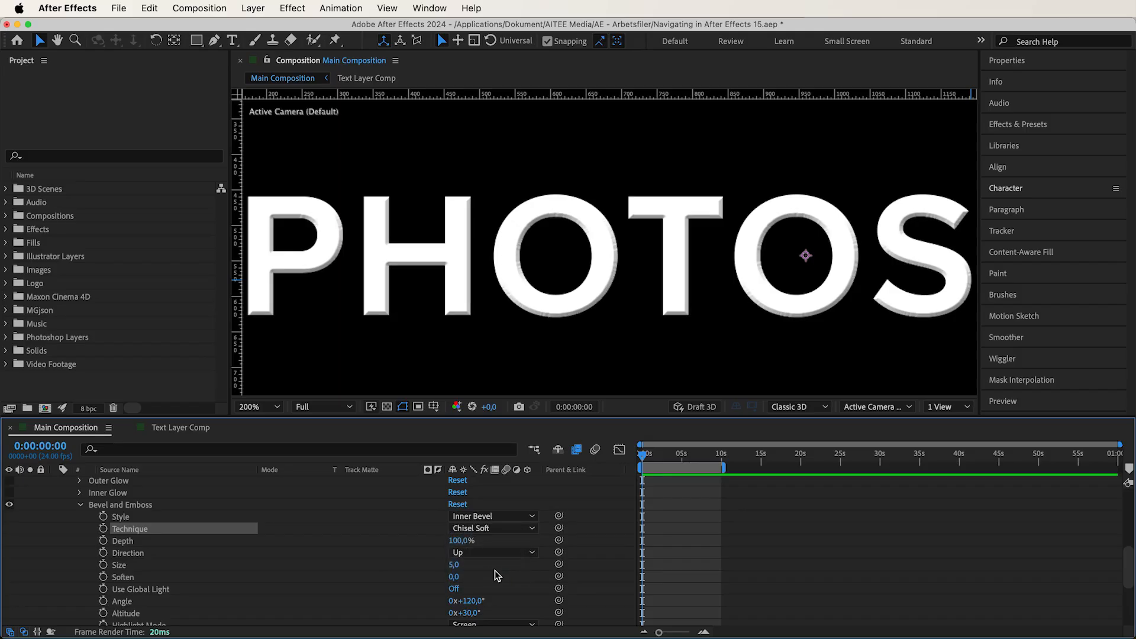
pyautogui.click(493, 528)
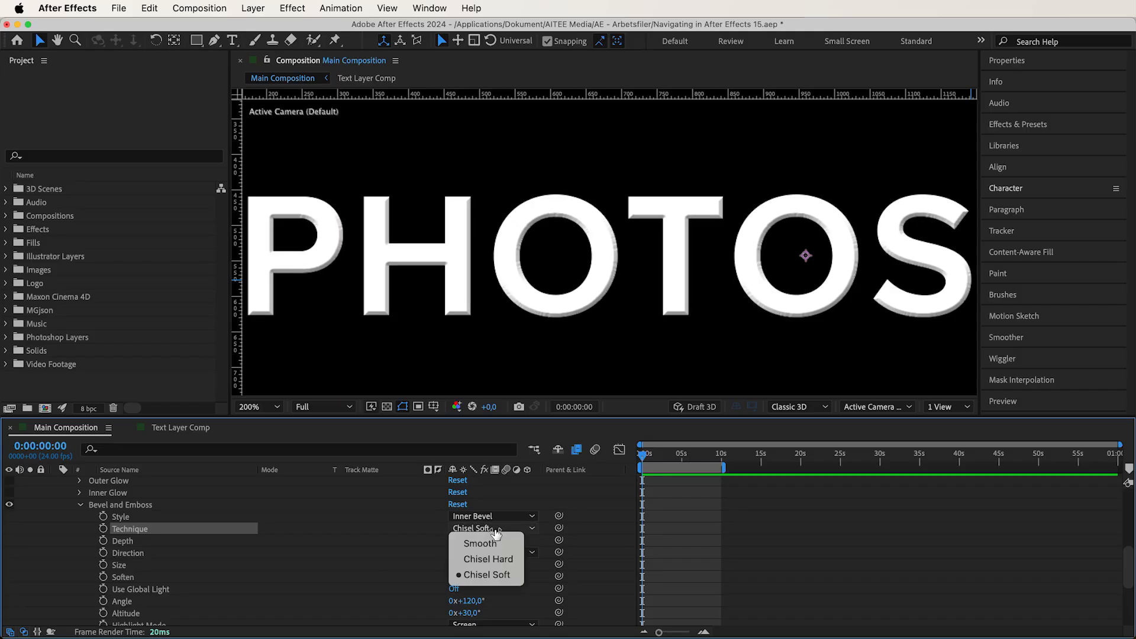
pyautogui.click(494, 542)
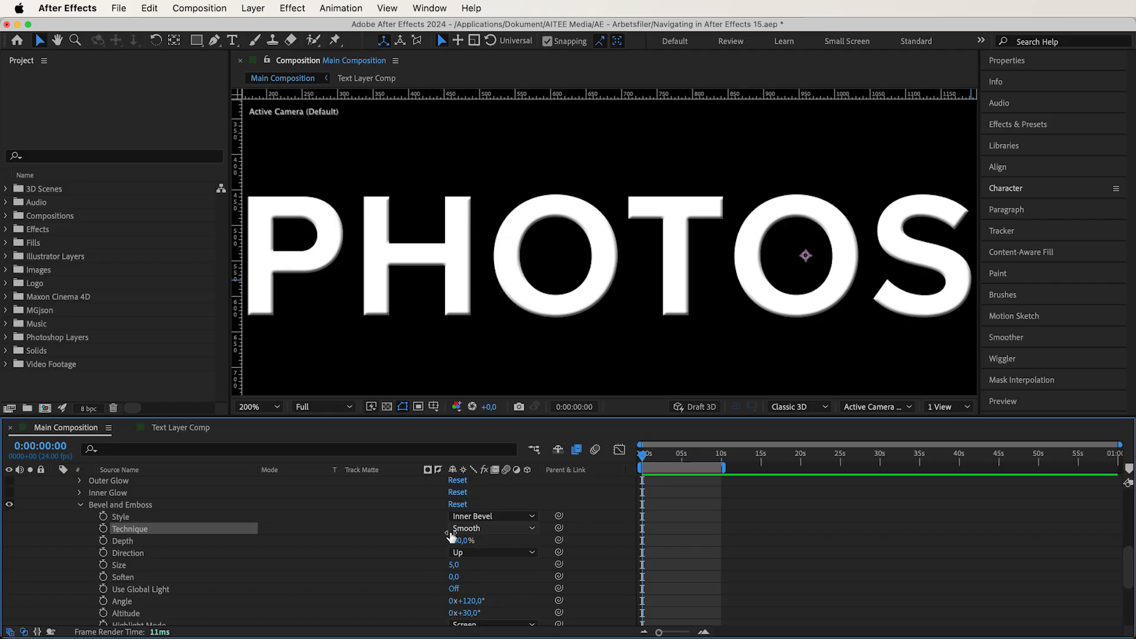
# Try the Bevel and Emboss Depth at 1%, 570% and 1000%, and undo the changes.
pyautogui.moveTo(465, 543); pyautogui.dragTo(380, 553)
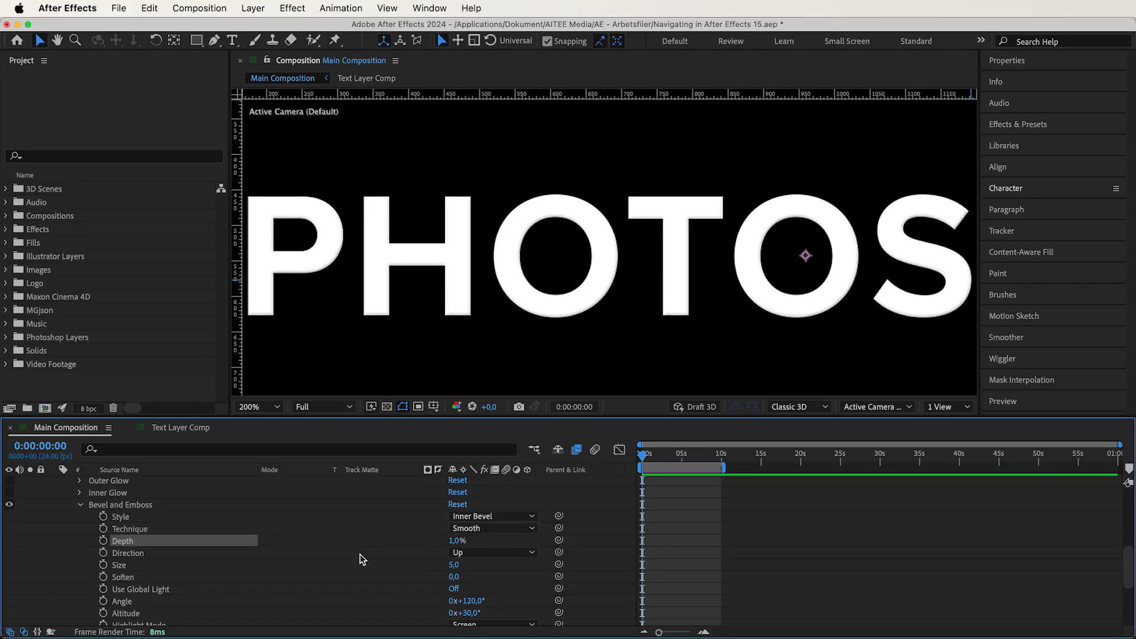
pyautogui.click(487, 542)
pyautogui.moveTo(462, 542); pyautogui.dragTo(653, 545)
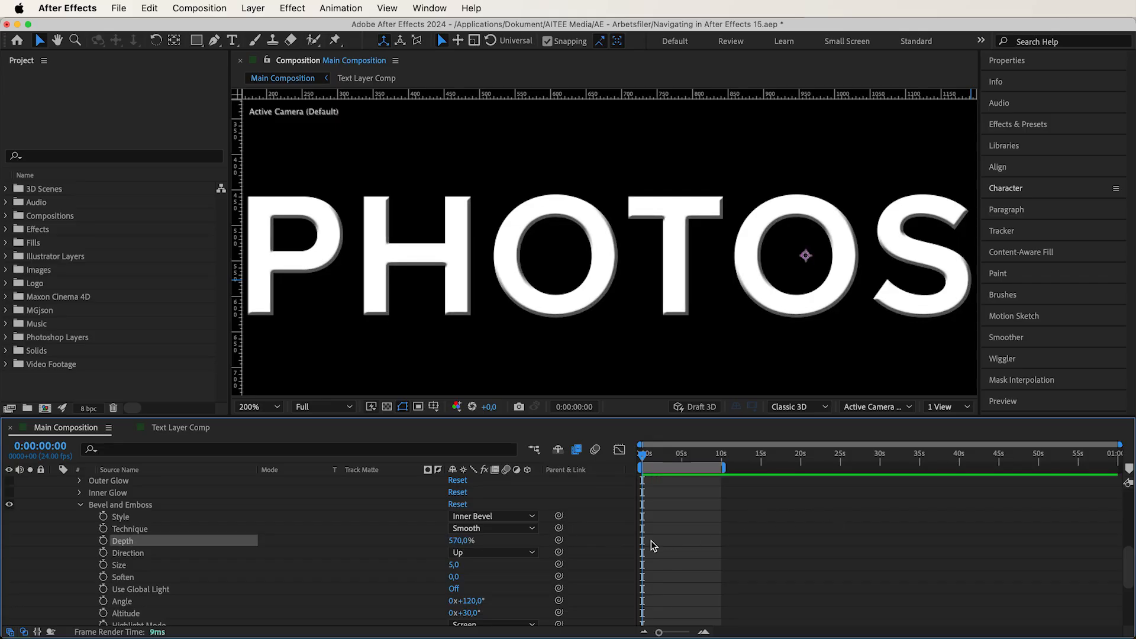
pyautogui.moveTo(464, 541); pyautogui.dragTo(587, 537)
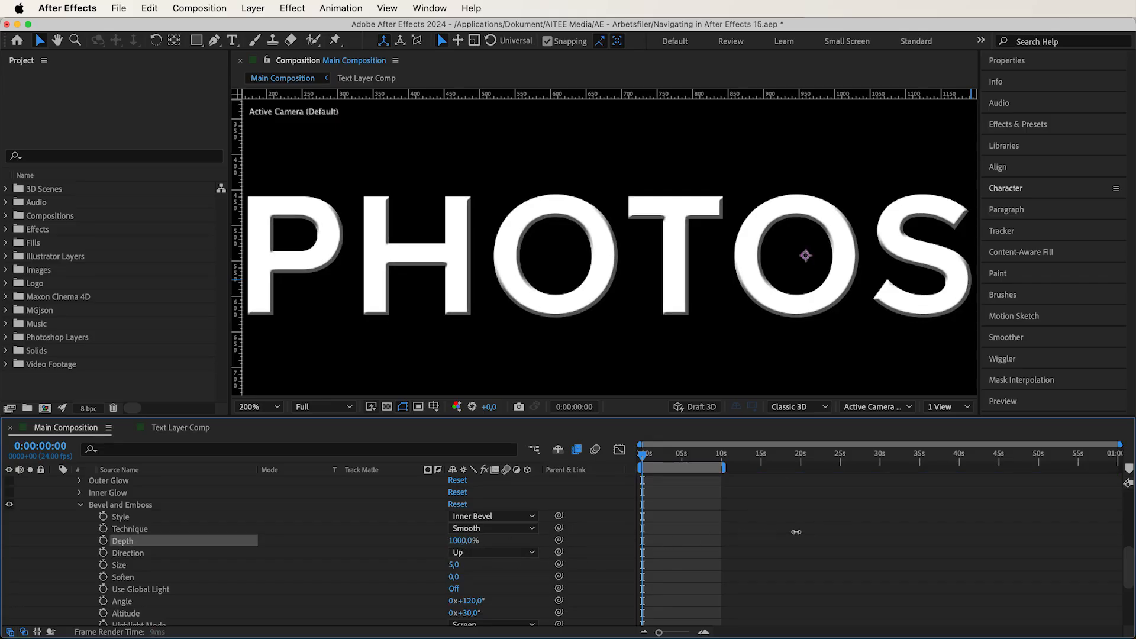
pyautogui.press('super+z')
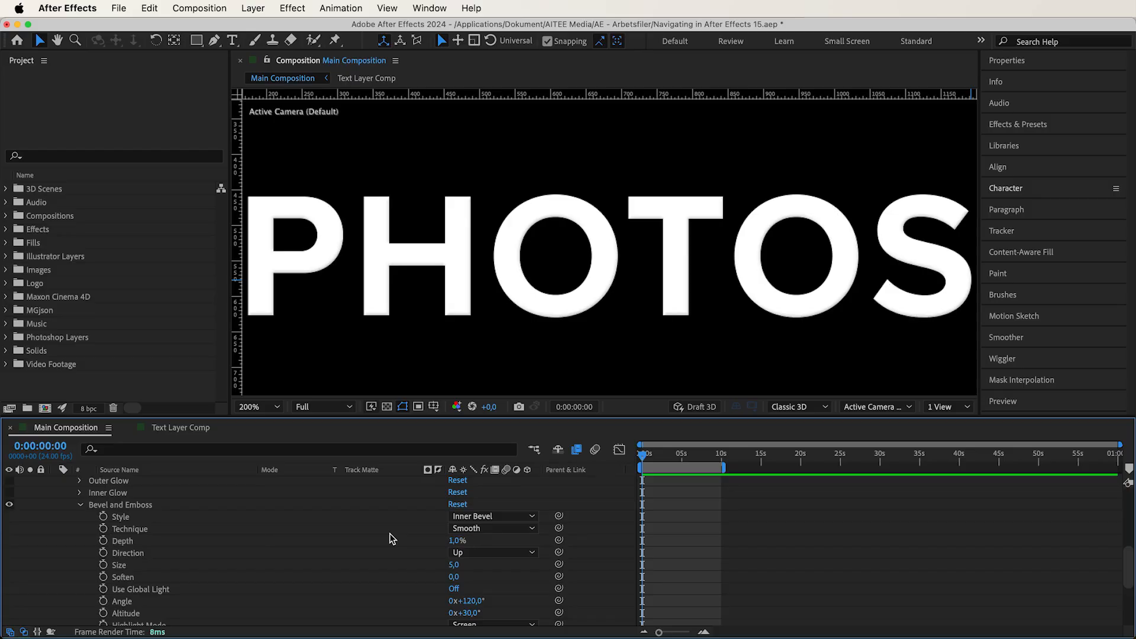
pyautogui.press('super+z')
# Try the Down direction for Bevel and Emboss and return it to Up.
pyautogui.click(459, 553)
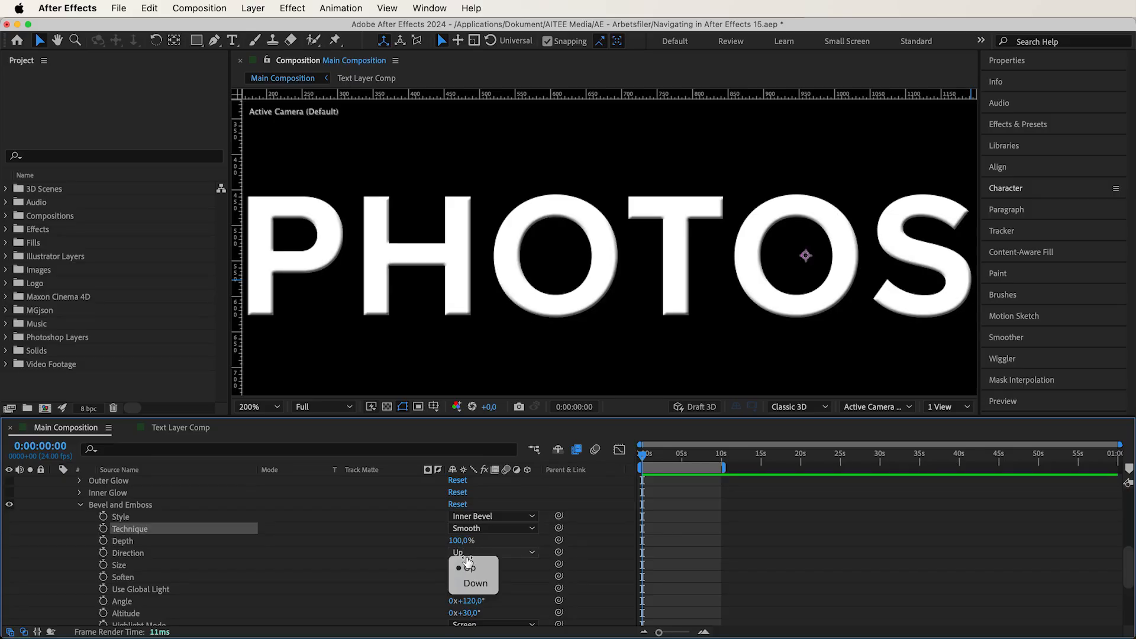
pyautogui.click(477, 583)
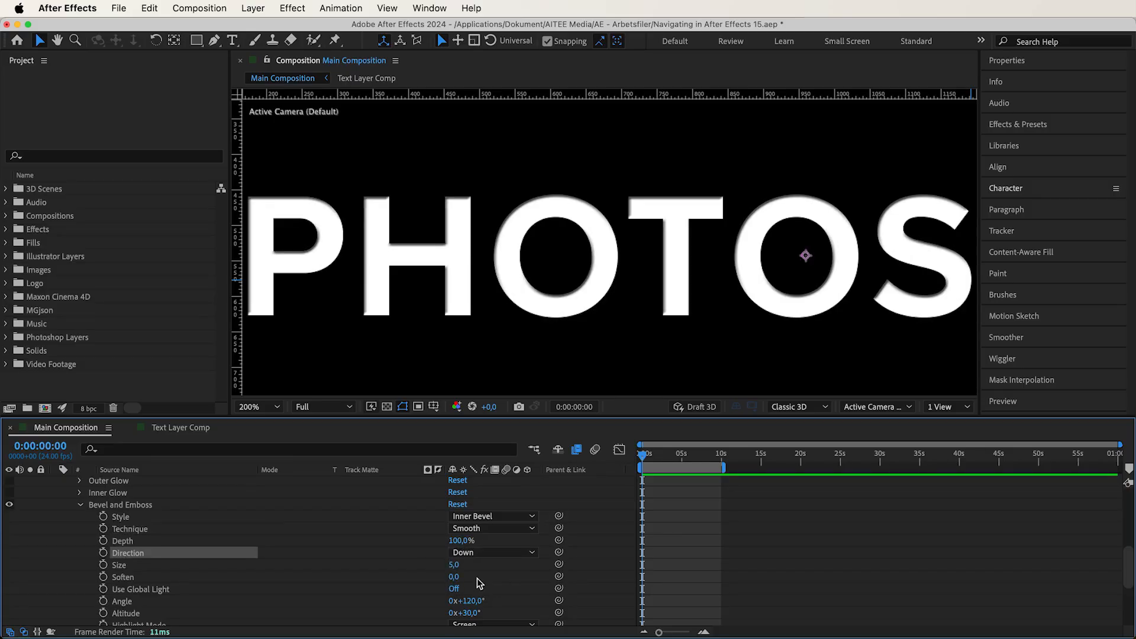
pyautogui.click(483, 554)
pyautogui.click(470, 567)
# Try different Size values for Bevel and Emboss and undo the changes.
pyautogui.scroll(-3, 403, 553)
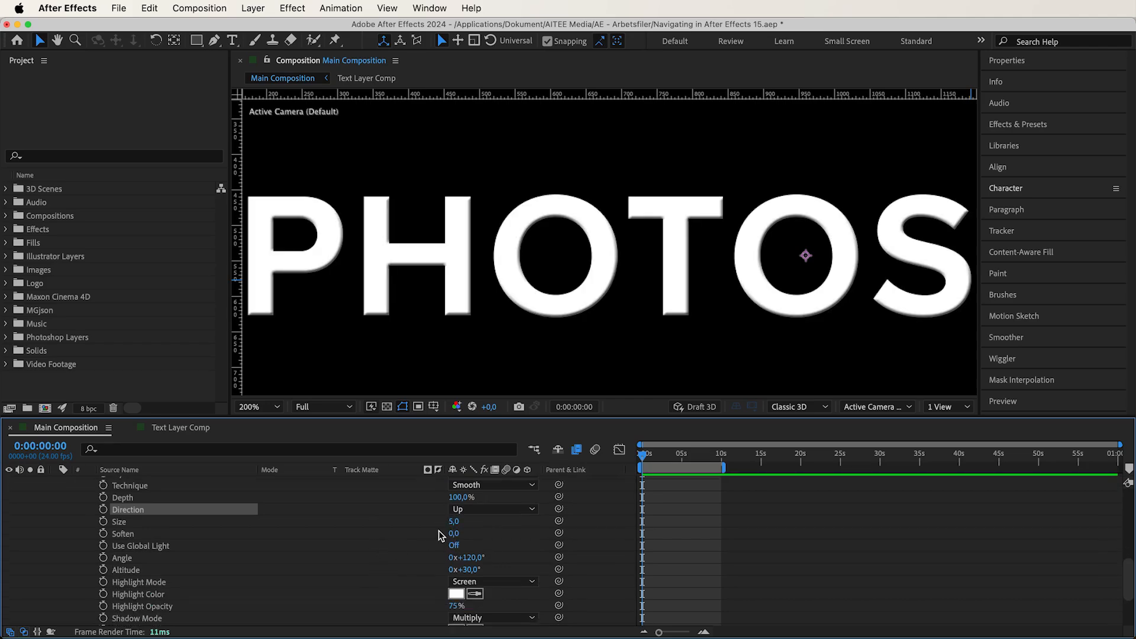
pyautogui.moveTo(453, 523); pyautogui.dragTo(486, 569)
pyautogui.press('super+z')
pyautogui.press('super+z')
pyautogui.press('super+z')
pyautogui.press('super+z')
# Enable the Satin layer style, expand its properties, and toggle Invert off and back on.
pyautogui.scroll(-3, 521, 566)
pyautogui.scroll(-2, 521, 566)
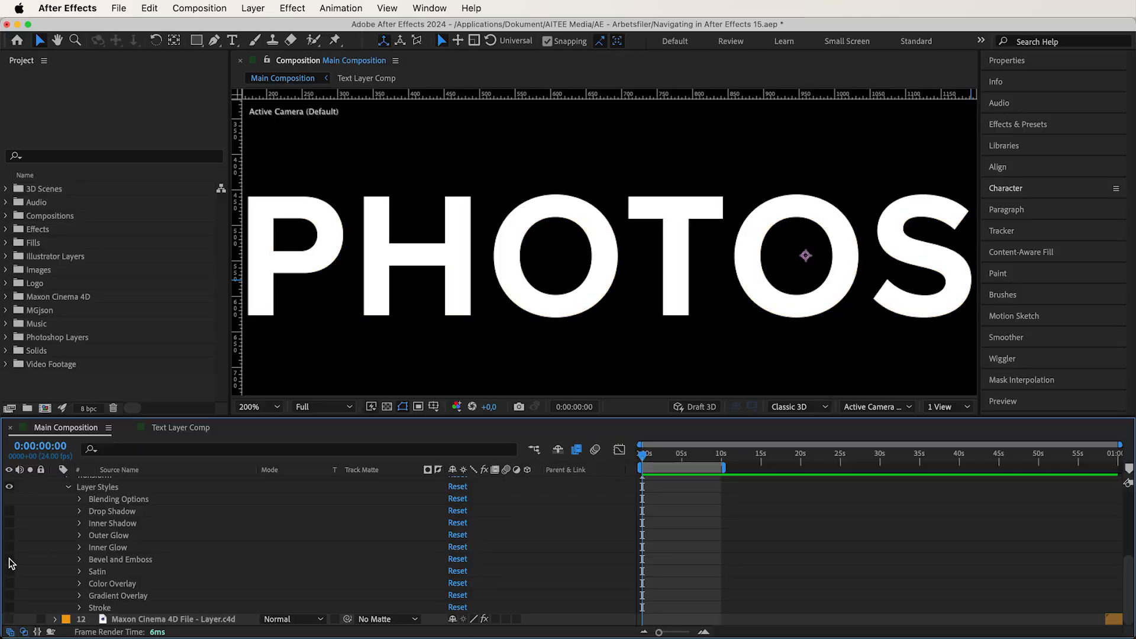
pyautogui.click(9, 572)
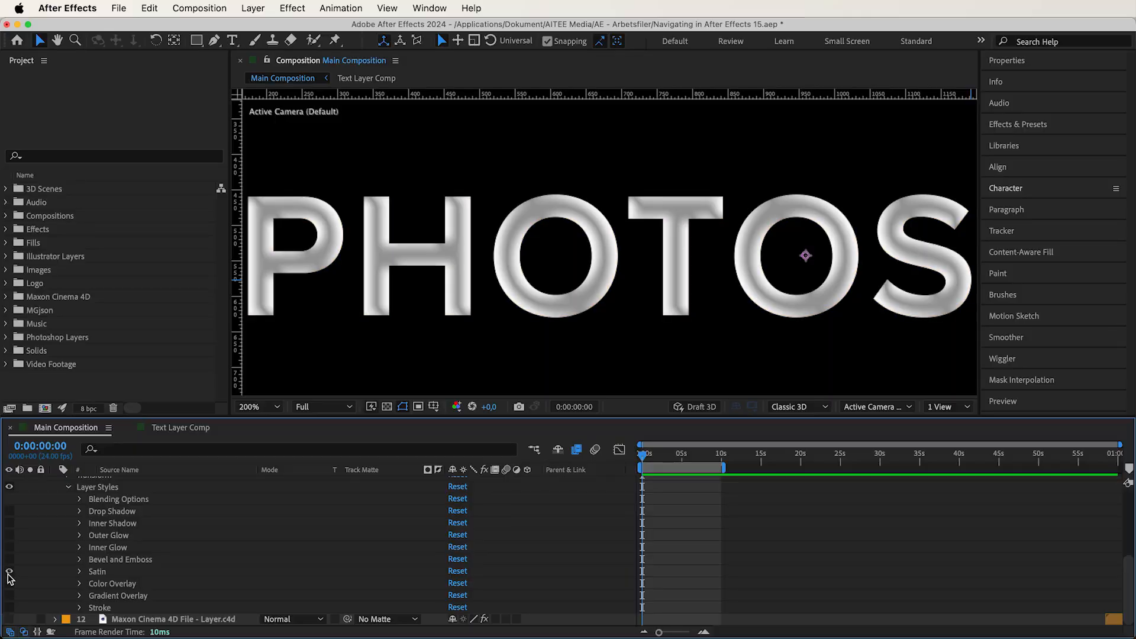
pyautogui.click(80, 572)
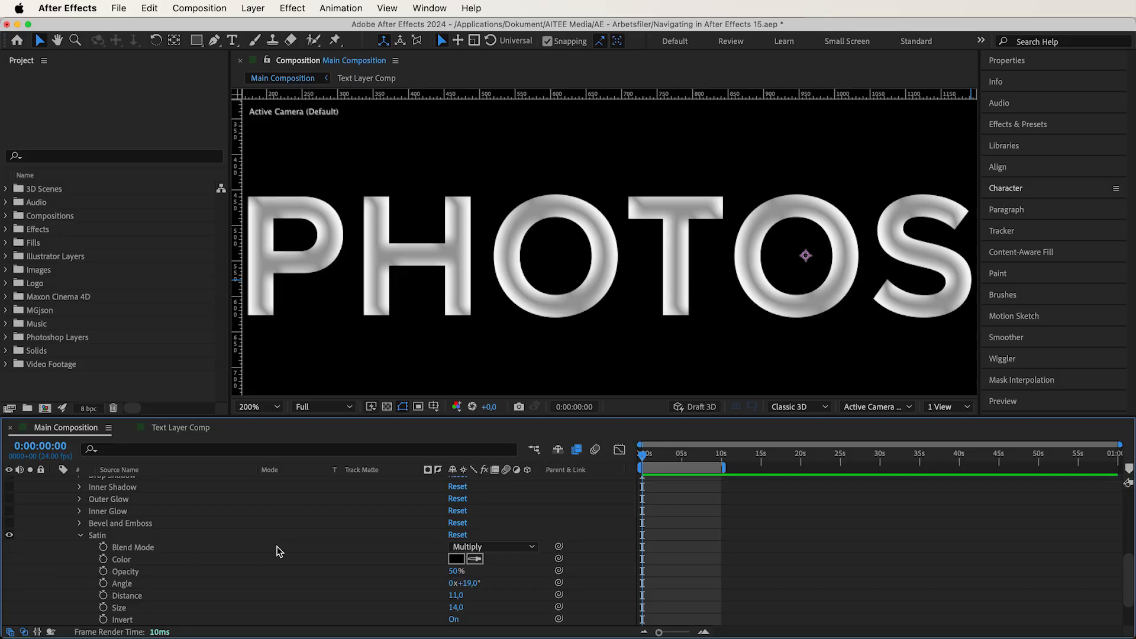
pyautogui.scroll(-2, 280, 551)
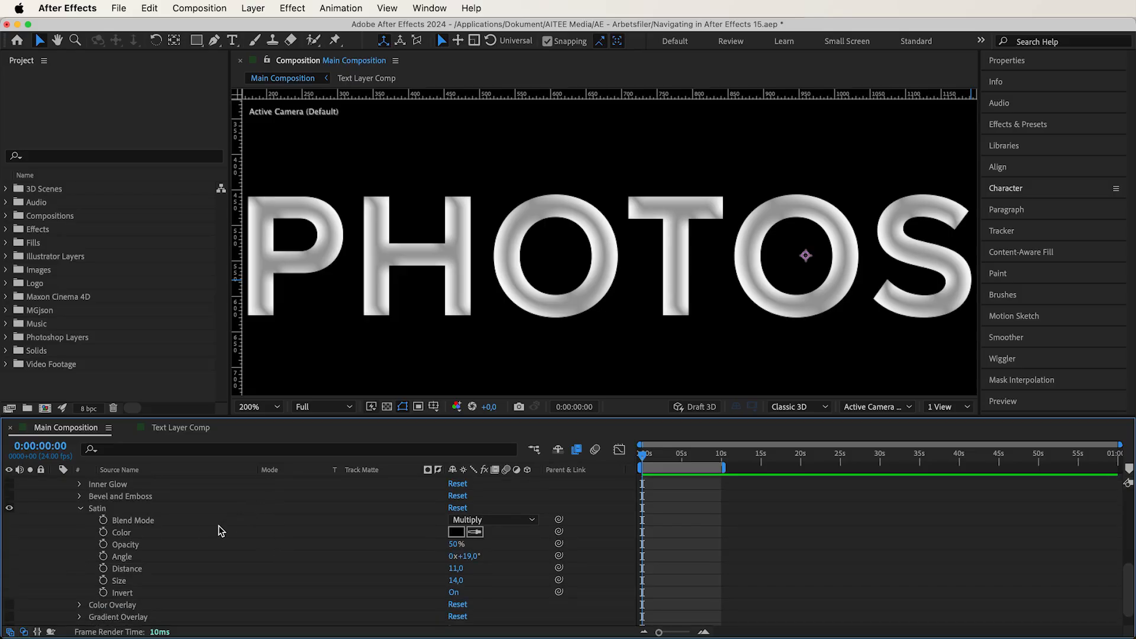
pyautogui.click(454, 593)
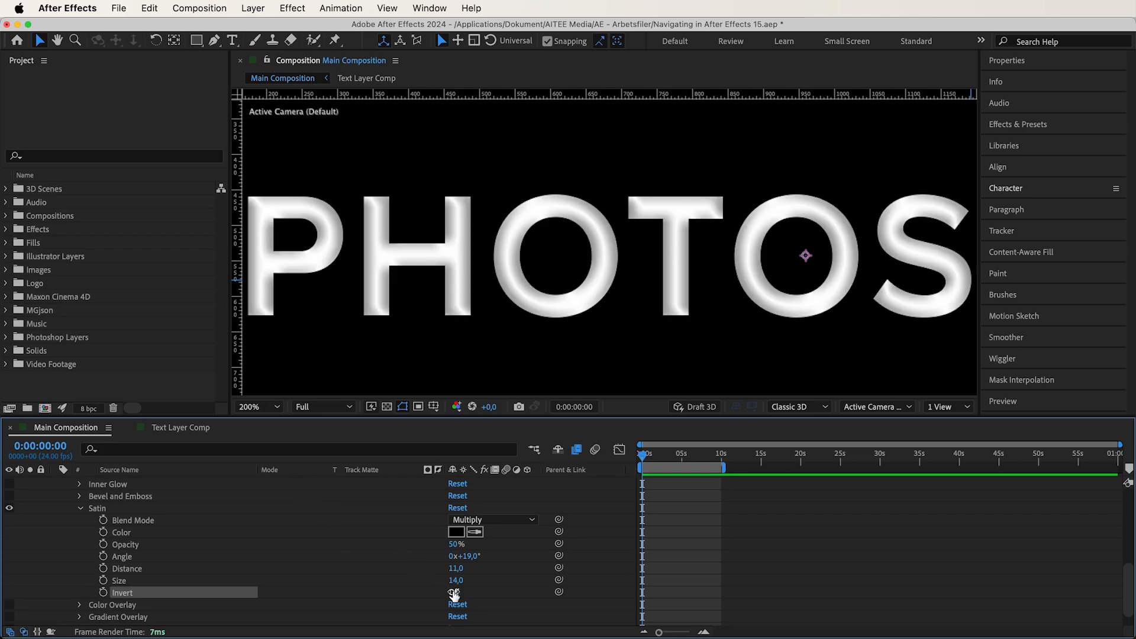
pyautogui.click(454, 594)
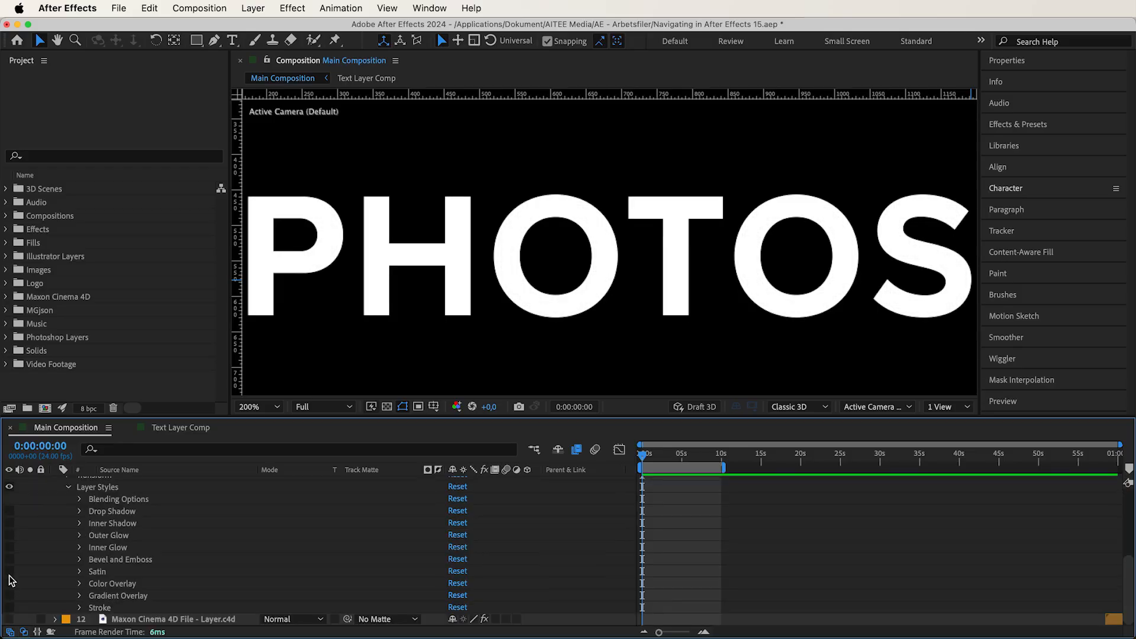
# Enable the Color Overlay layer style and expand its properties.
pyautogui.click(10, 584)
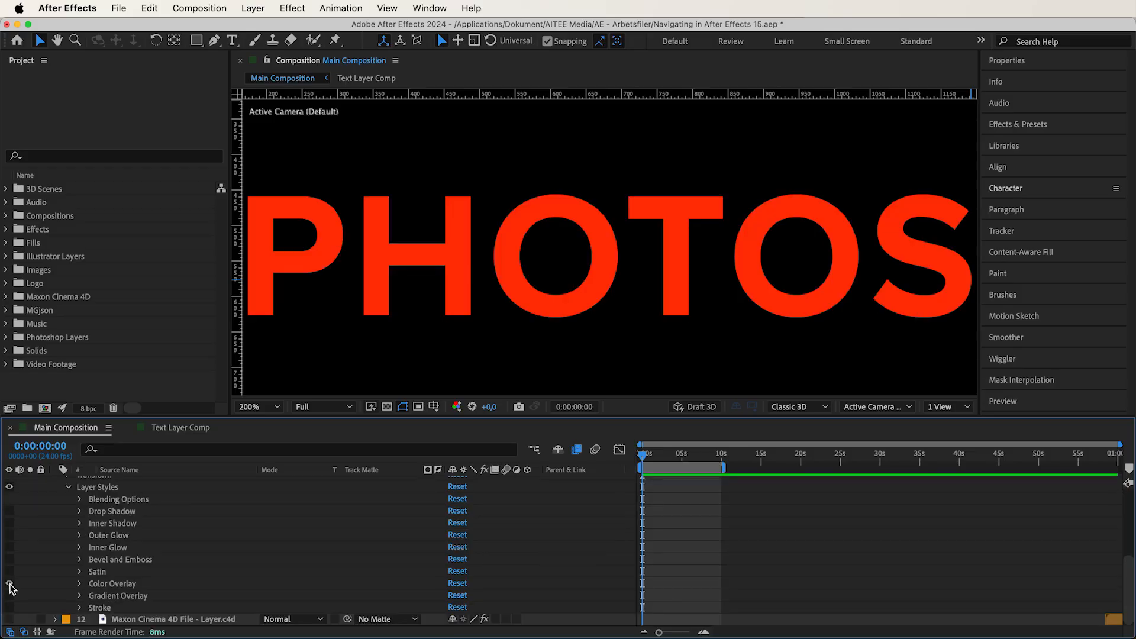
pyautogui.click(79, 585)
pyautogui.scroll(-3, 416, 577)
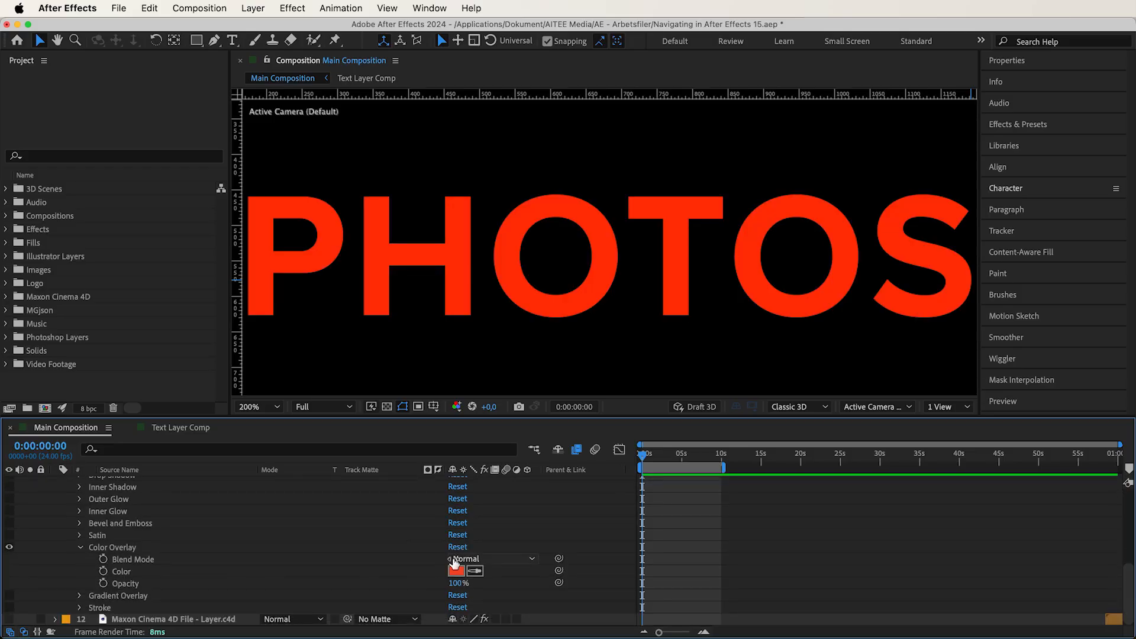
# Make the two rough paper texture layers, 3 and 4, visible behind the Photoshop text layer.
pyautogui.scroll(5, 396, 538)
pyautogui.moveTo(179, 545); pyautogui.dragTo(196, 487)
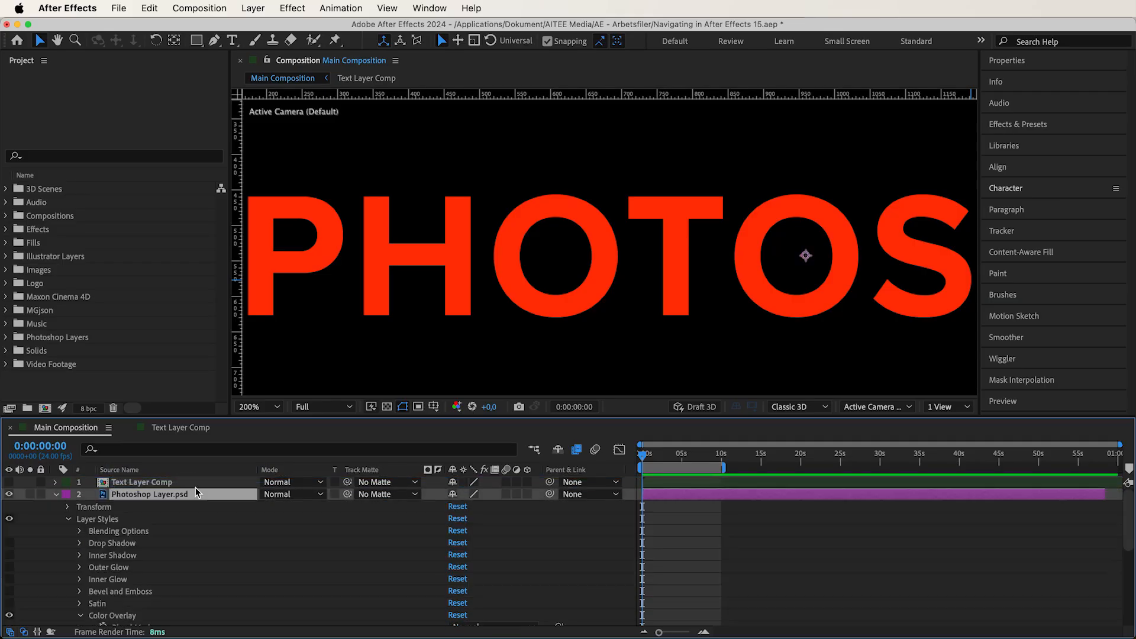
pyautogui.scroll(-5, 99, 512)
pyautogui.click(10, 529)
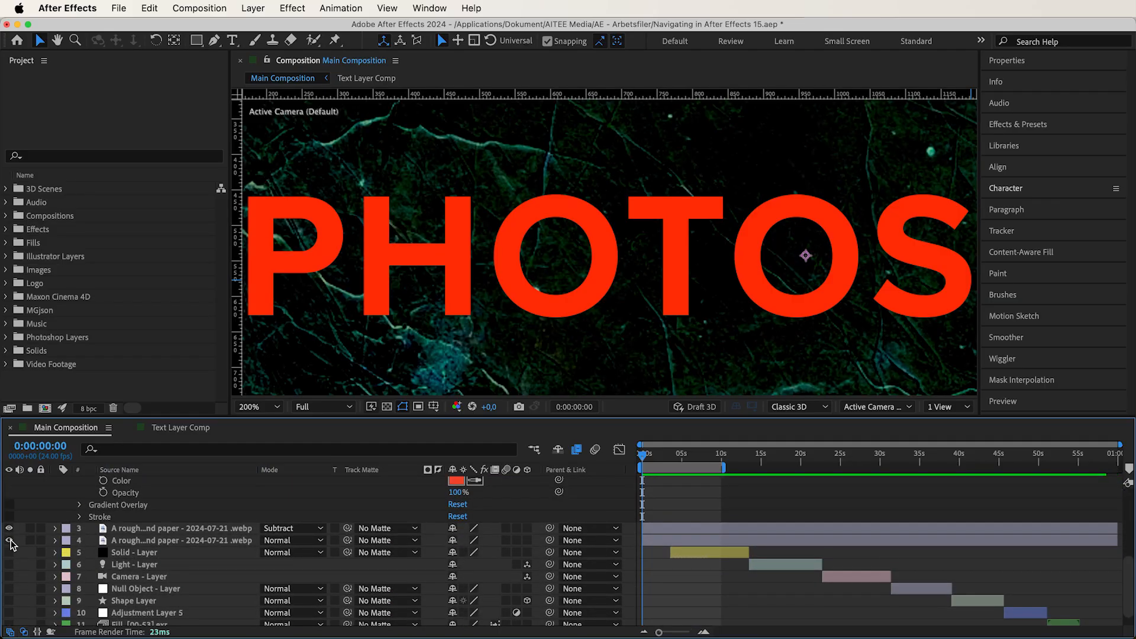
# Try the Difference blend mode on the Color Overlay and return it to Normal.
pyautogui.scroll(5, 68, 520)
pyautogui.scroll(-3, 158, 485)
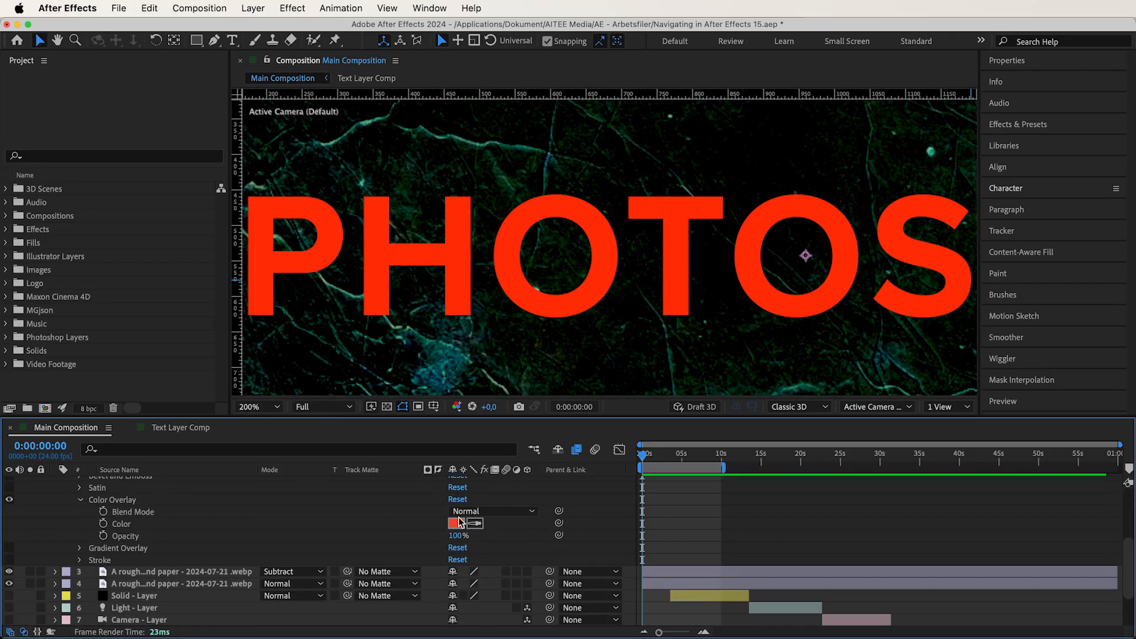
pyautogui.click(491, 497)
pyautogui.click(503, 570)
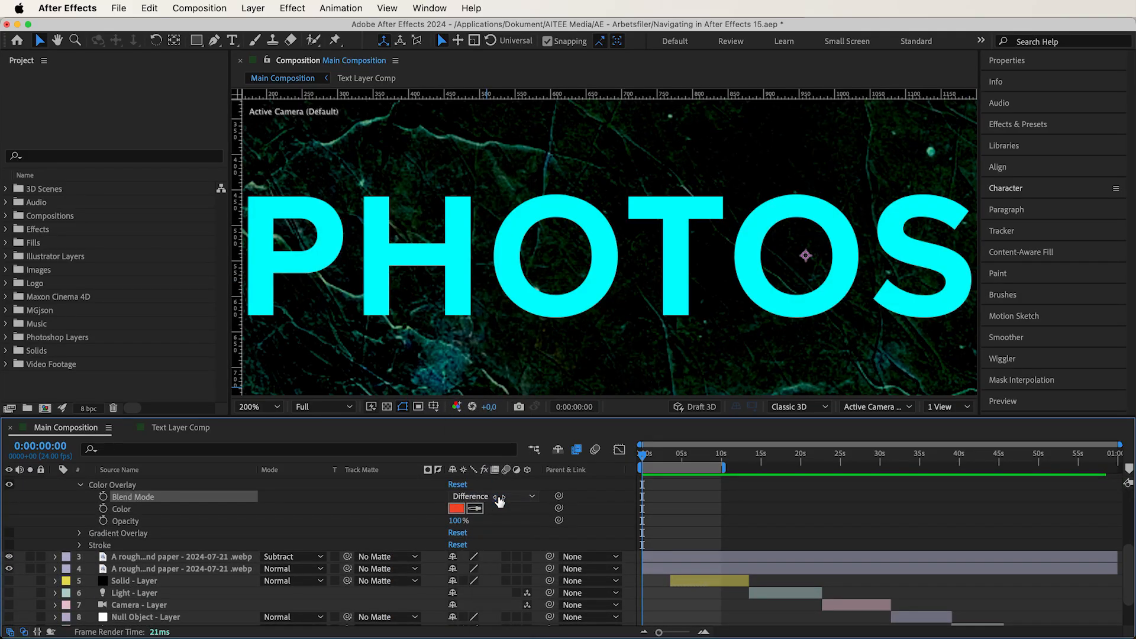
pyautogui.click(499, 502)
pyautogui.click(477, 169)
pyautogui.scroll(1, 133, 469)
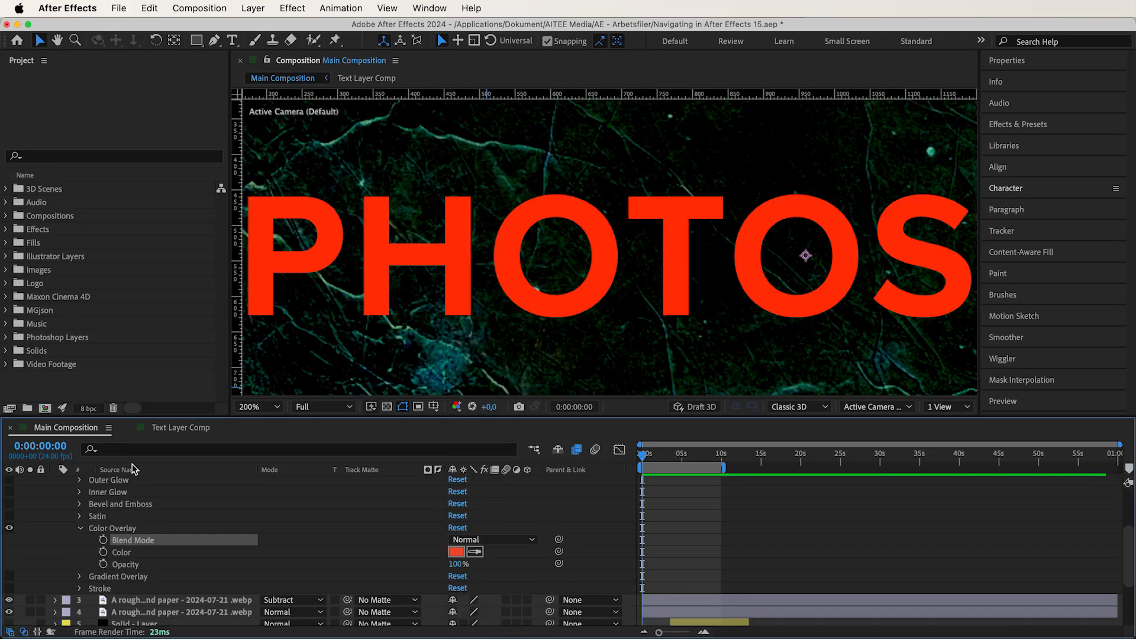
# Swap Color Overlay for Gradient Overlay and set the gradient's starting color to orange FFA517.
pyautogui.click(10, 528)
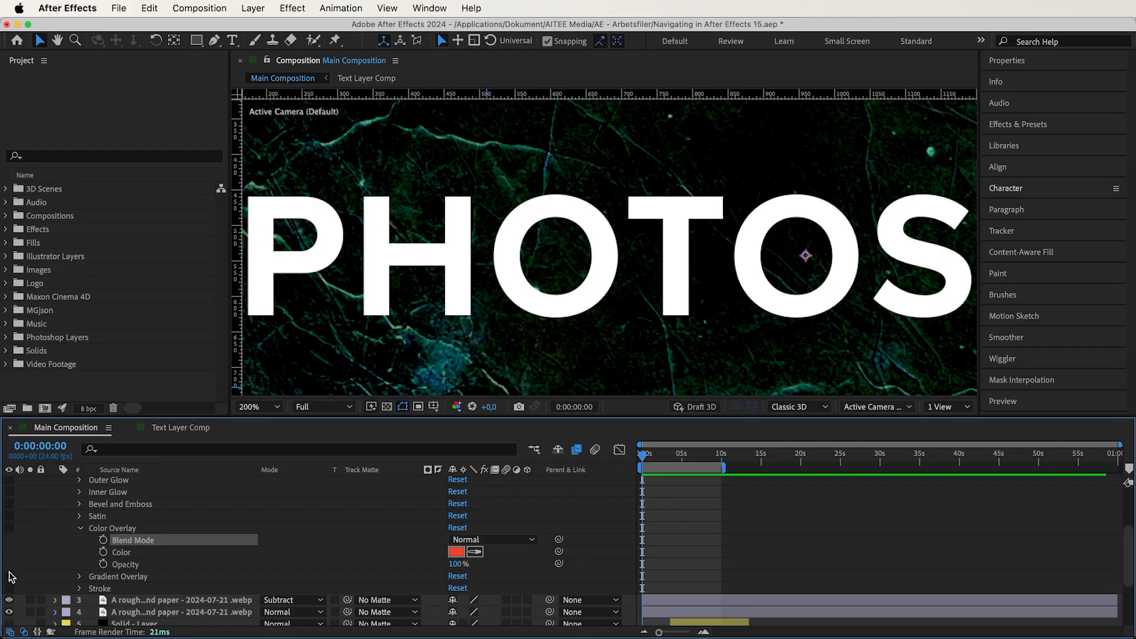
pyautogui.click(10, 576)
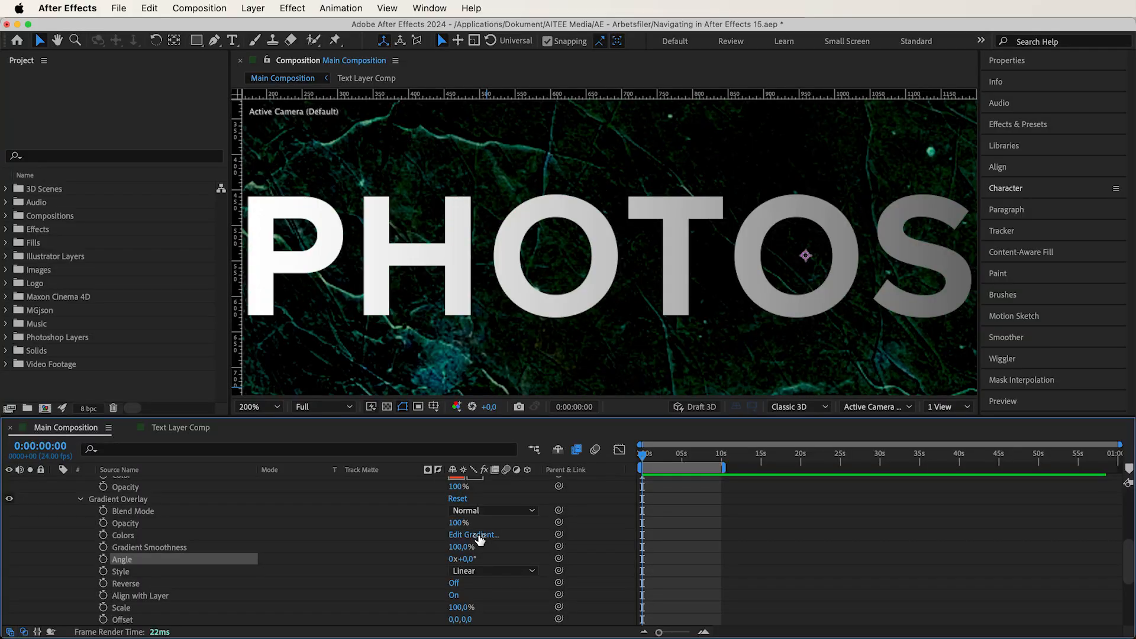
pyautogui.click(477, 535)
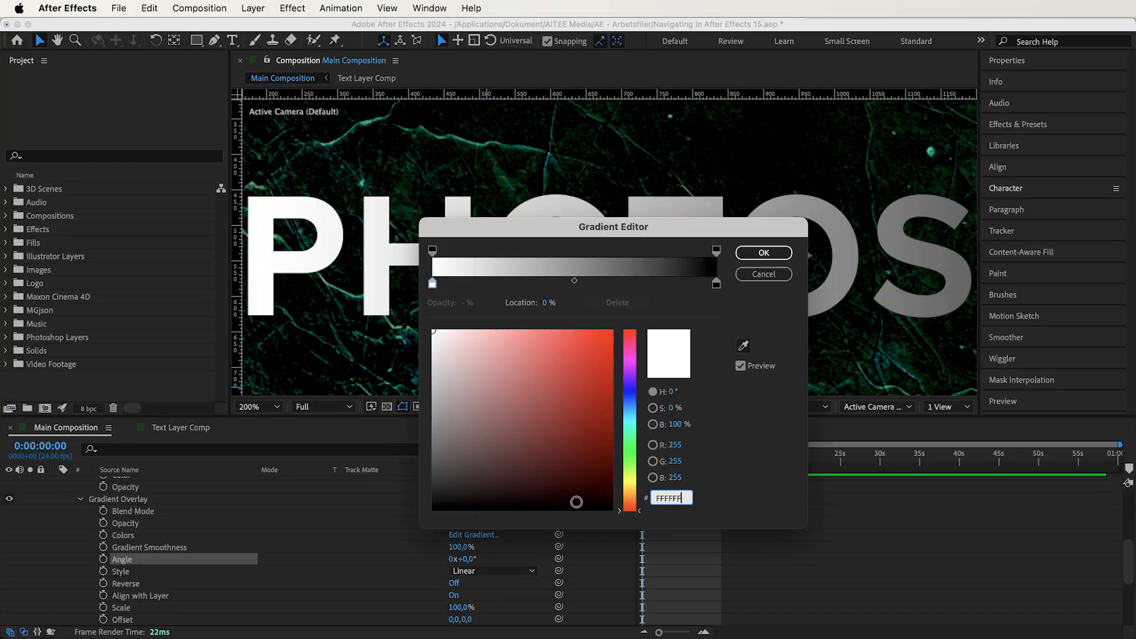
pyautogui.click(631, 494)
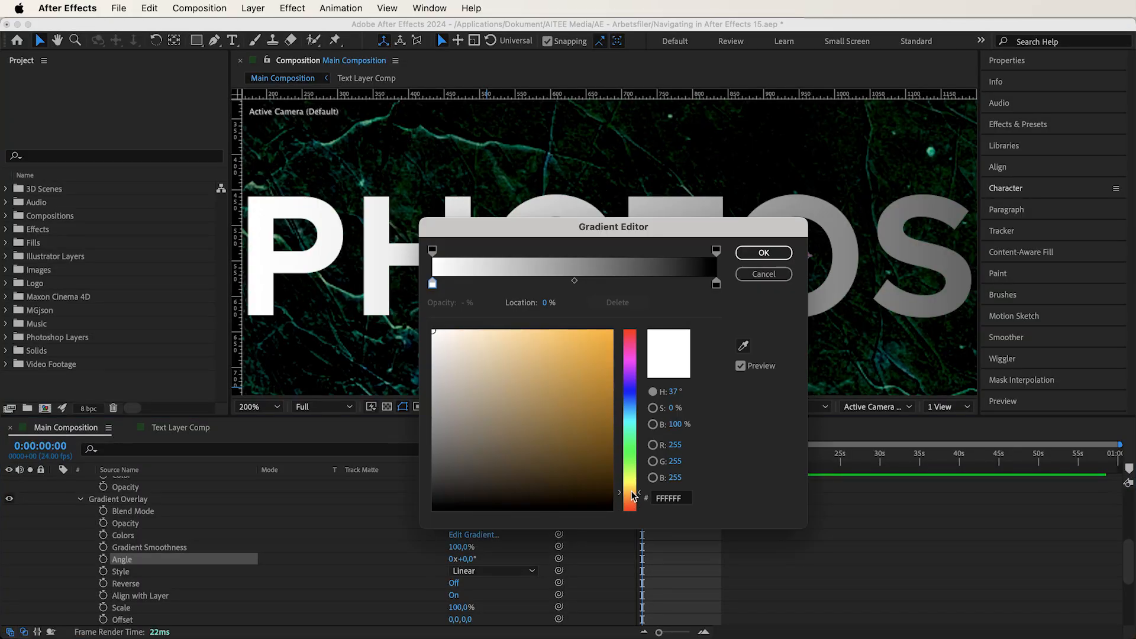
pyautogui.moveTo(600, 350); pyautogui.dragTo(596, 320)
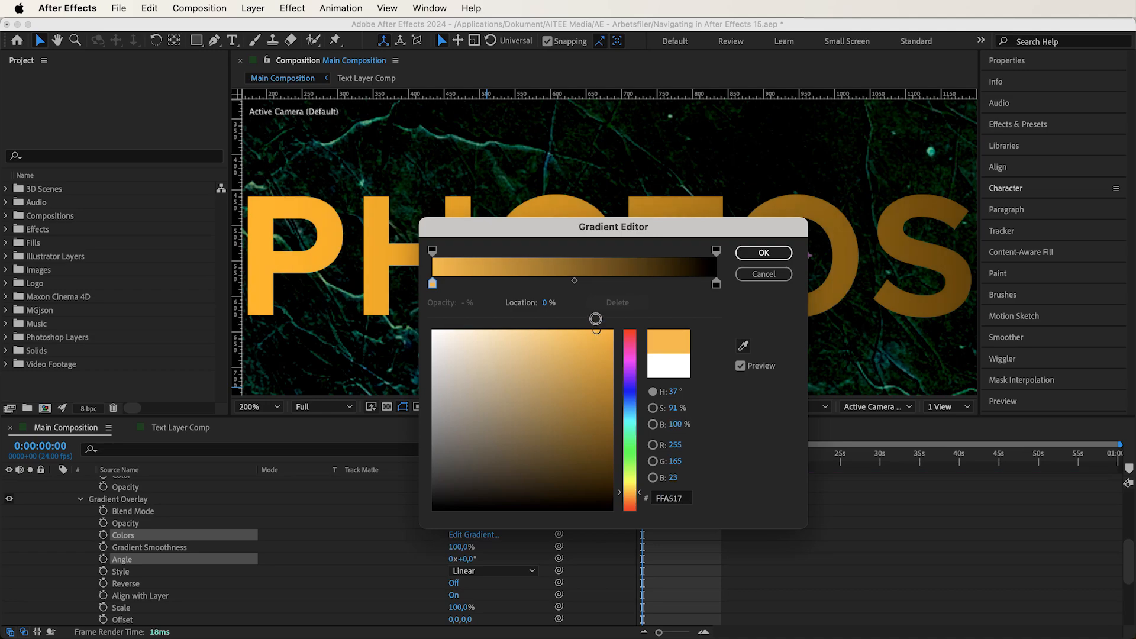
pyautogui.click(754, 254)
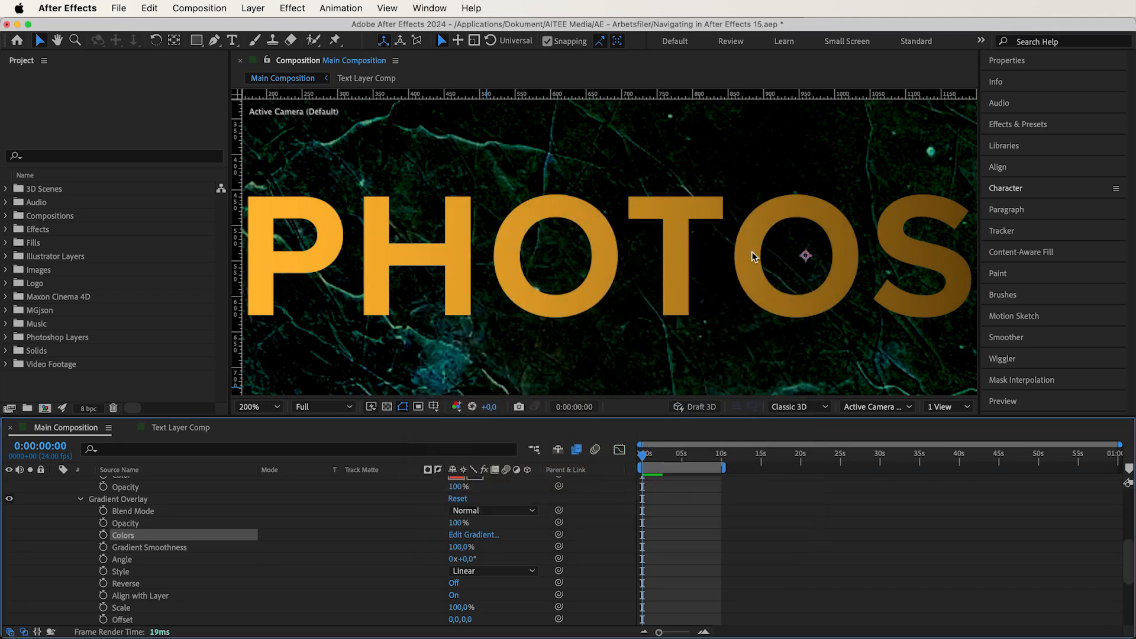
# Set the Gradient Overlay's end color stop to red FC0000.
pyautogui.click(478, 535)
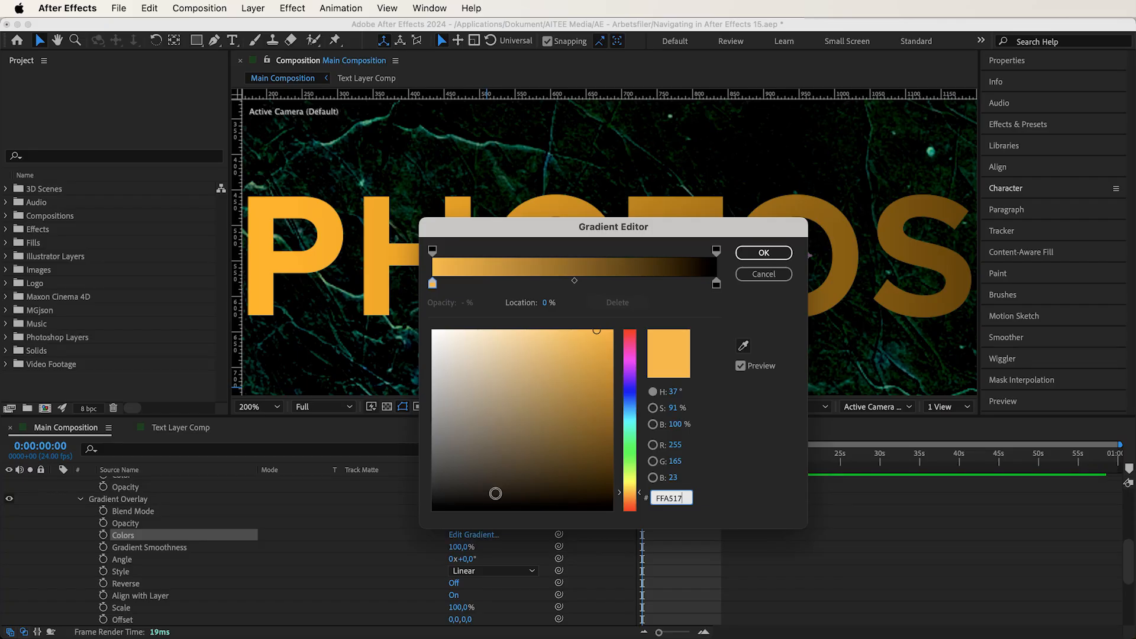
pyautogui.click(716, 284)
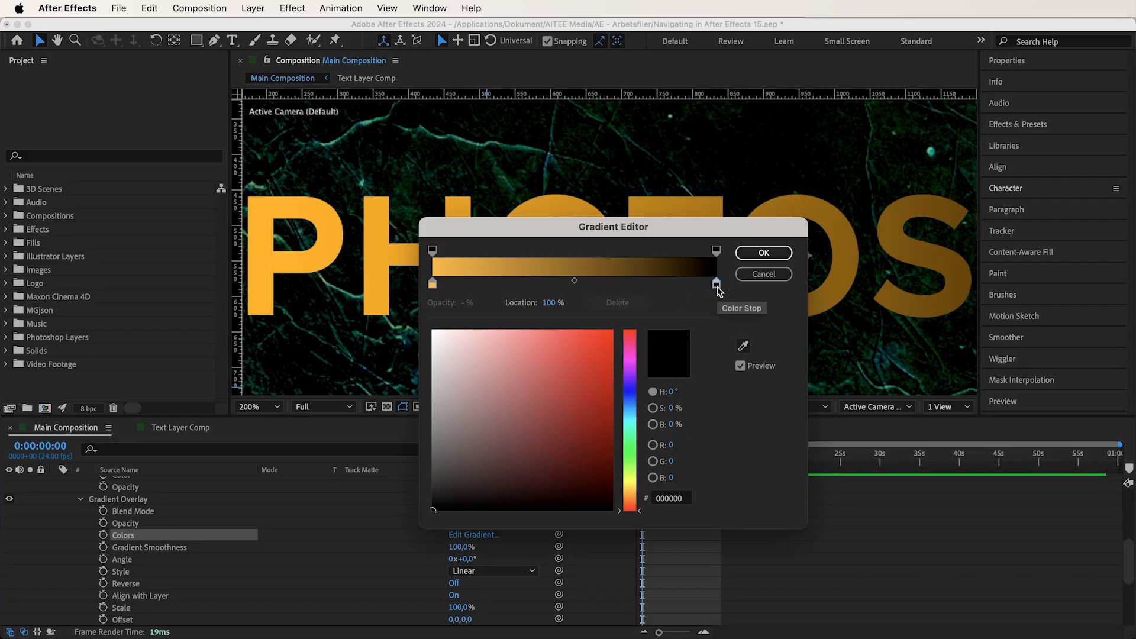
pyautogui.click(630, 508)
pyautogui.moveTo(562, 350)
pyautogui.mouseDown()
pyautogui.moveTo(566, 328)
pyautogui.moveTo(606, 308)
pyautogui.moveTo(609, 370)
pyautogui.moveTo(614, 324)
pyautogui.moveTo(633, 319)
pyautogui.moveTo(627, 364)
pyautogui.moveTo(614, 330)
pyautogui.mouseUp()
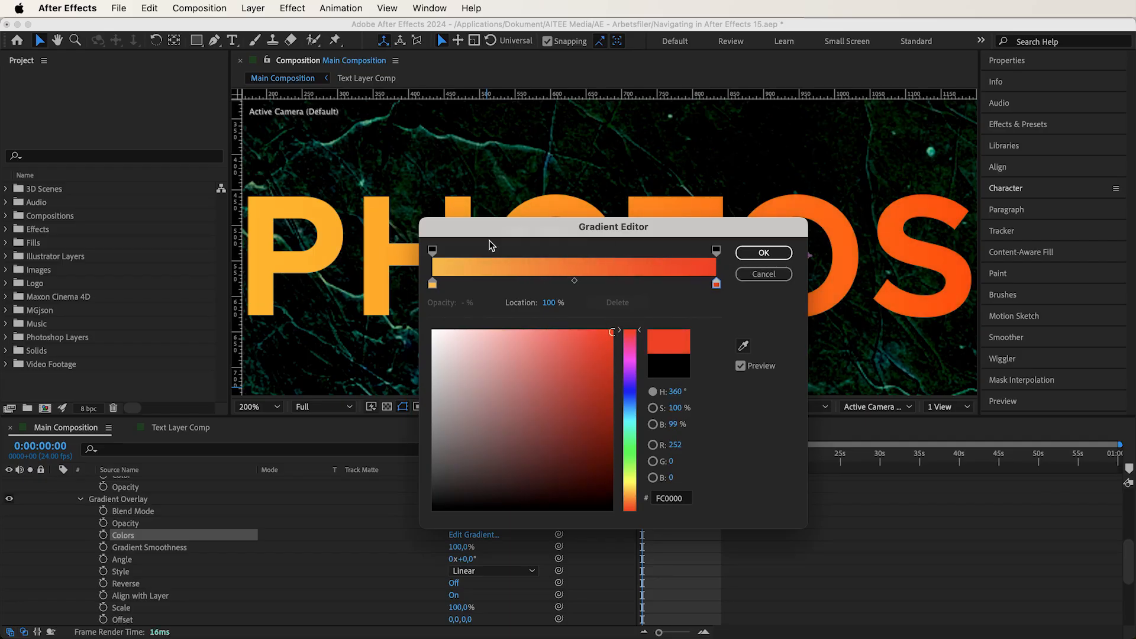
# Try shifting the gradient's color midpoint to 47.5% and moving the end opacity stop to 64.7%.
pyautogui.moveTo(580, 231); pyautogui.dragTo(573, 349)
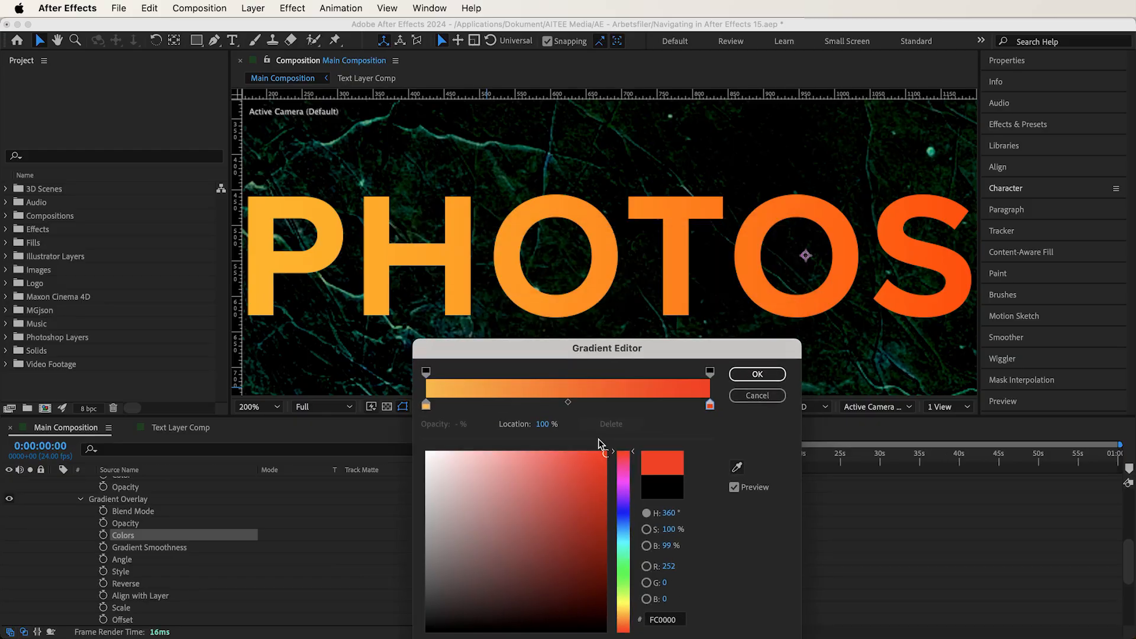
pyautogui.moveTo(570, 404)
pyautogui.mouseDown()
pyautogui.moveTo(427, 404)
pyautogui.moveTo(689, 401)
pyautogui.moveTo(561, 410)
pyautogui.mouseUp()
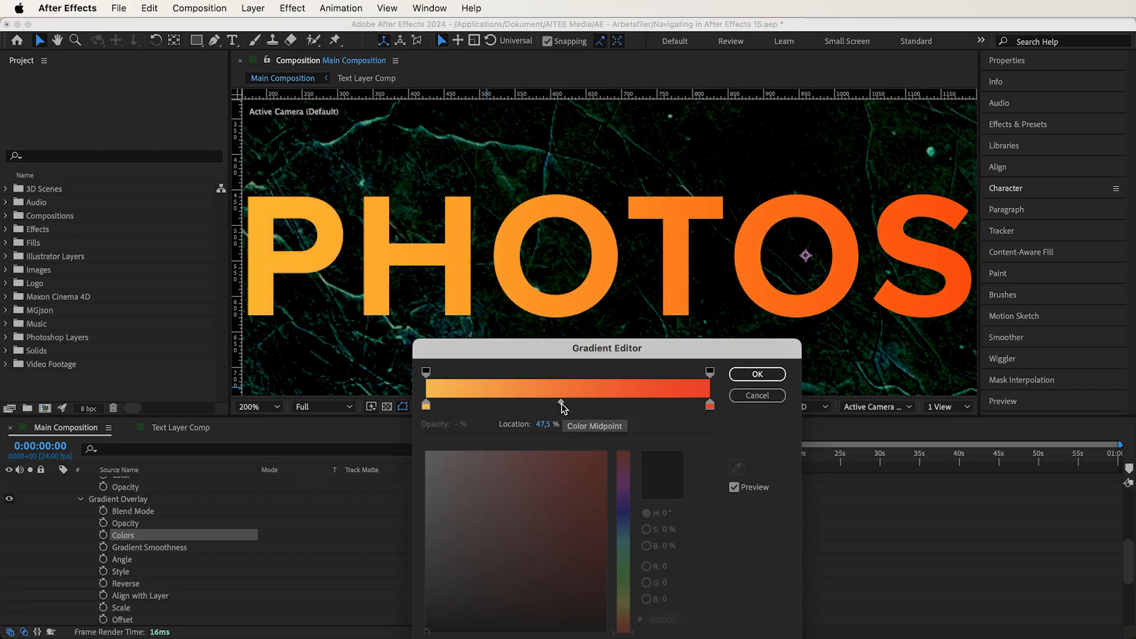
pyautogui.click(425, 372)
pyautogui.moveTo(460, 425); pyautogui.dragTo(594, 405)
pyautogui.click(710, 372)
pyautogui.moveTo(710, 372); pyautogui.dragTo(612, 374)
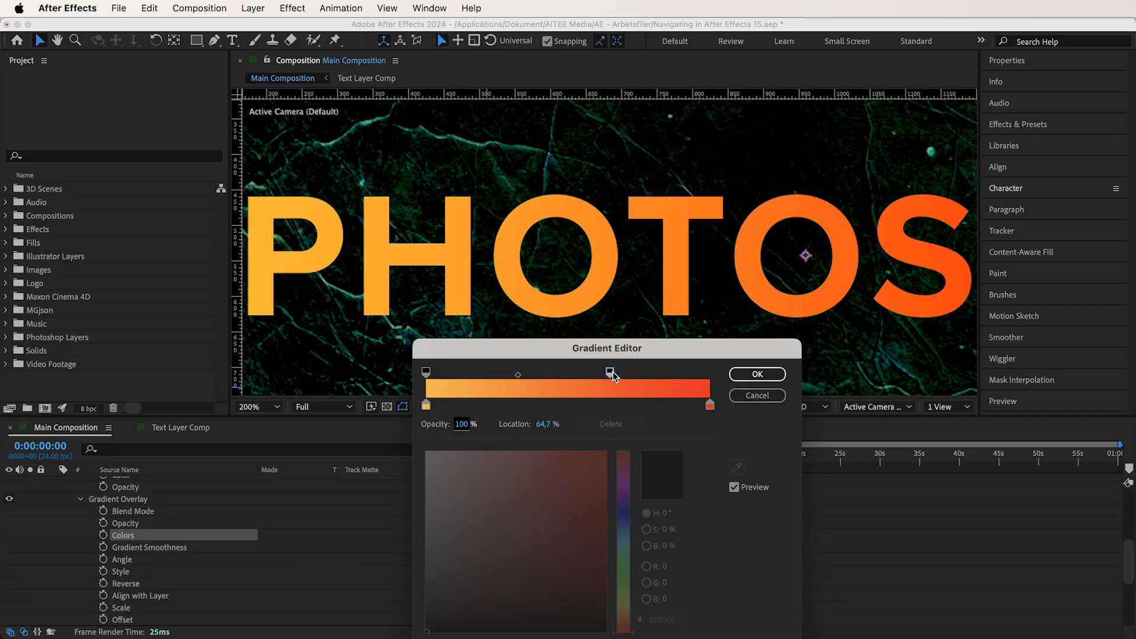
# Try varying the opacity stop's opacity, moving it back to the gradient's end and shifting the opacity midpoint.
pyautogui.moveTo(461, 425); pyautogui.dragTo(519, 408)
pyautogui.moveTo(609, 371); pyautogui.dragTo(773, 371)
pyautogui.moveTo(574, 376); pyautogui.dragTo(630, 368)
pyautogui.moveTo(516, 376)
pyautogui.mouseDown()
pyautogui.moveTo(479, 370)
pyautogui.moveTo(571, 368)
pyautogui.moveTo(504, 371)
pyautogui.mouseUp()
pyautogui.moveTo(462, 424); pyautogui.dragTo(483, 402)
# Try adding an extra color stop within the gradient and adjusting the color midpoint beside it.
pyautogui.click(636, 405)
pyautogui.moveTo(636, 406)
pyautogui.mouseDown()
pyautogui.moveTo(468, 405)
pyautogui.moveTo(641, 405)
pyautogui.mouseUp()
pyautogui.click(532, 402)
pyautogui.moveTo(511, 406); pyautogui.dragTo(481, 406)
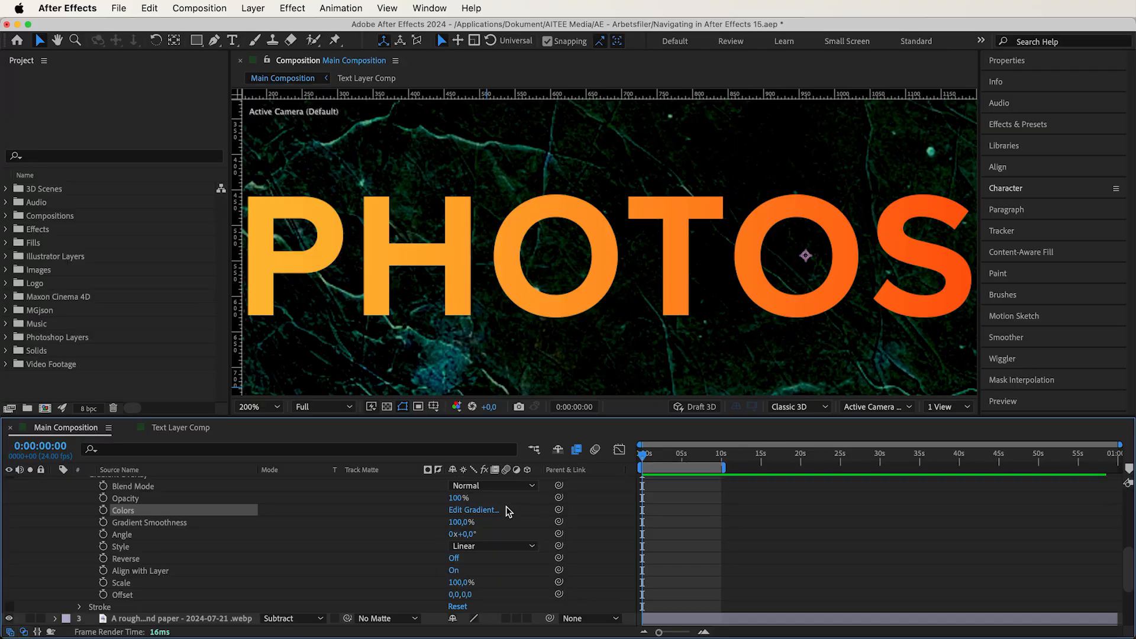
# Try changing the Gradient Overlay's start color stop to a fully saturated blue, 0500FF.
pyautogui.click(506, 507)
pyautogui.moveTo(495, 498)
pyautogui.mouseDown()
pyautogui.moveTo(553, 588)
pyautogui.moveTo(588, 488)
pyautogui.moveTo(523, 561)
pyautogui.moveTo(635, 486)
pyautogui.moveTo(654, 456)
pyautogui.mouseUp()
pyautogui.click(658, 486)
pyautogui.click(647, 530)
pyautogui.click(667, 529)
pyautogui.write('100')
pyautogui.moveTo(539, 491); pyautogui.dragTo(546, 449)
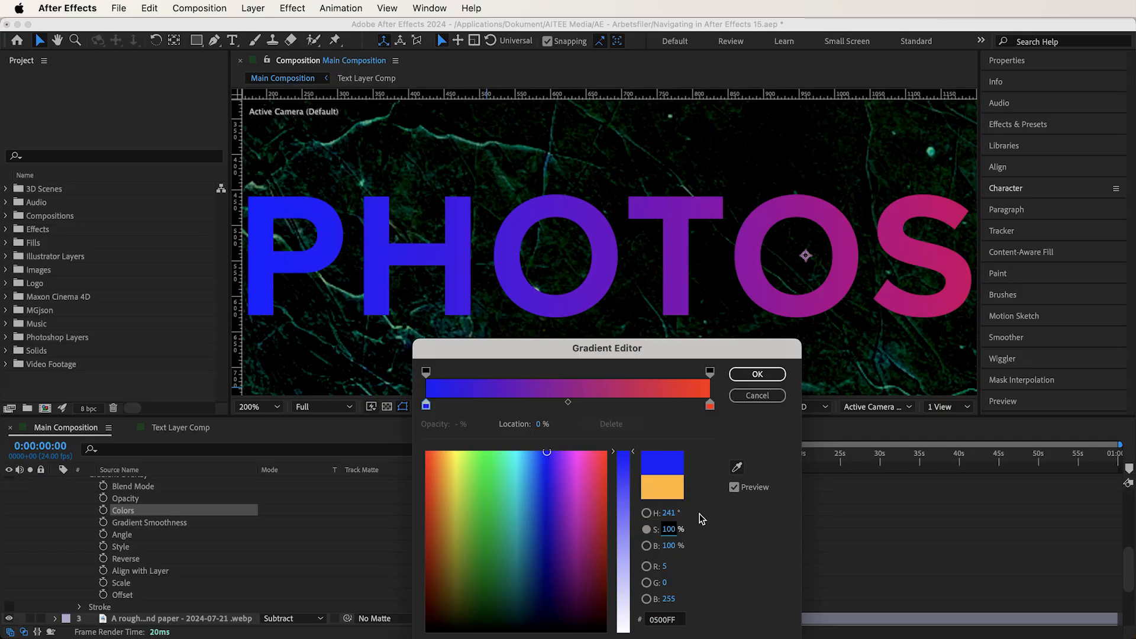
pyautogui.click(674, 617)
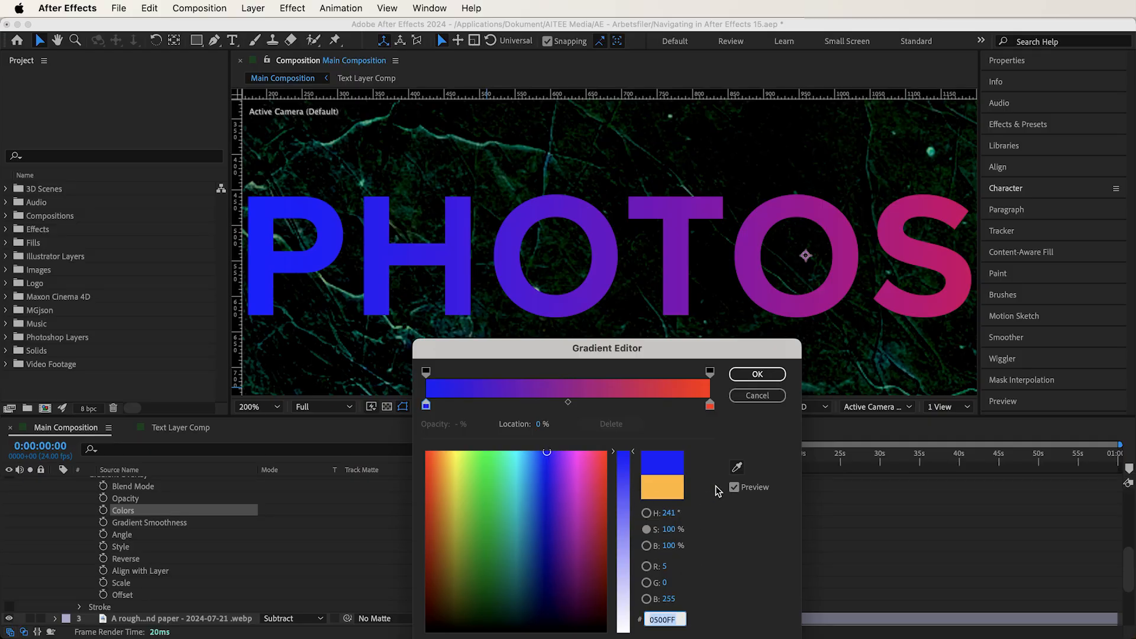
# Try sampling a screen color with the eyedropper and shifting it to 5B5BE7, then discard the gradient color edits.
pyautogui.click(736, 467)
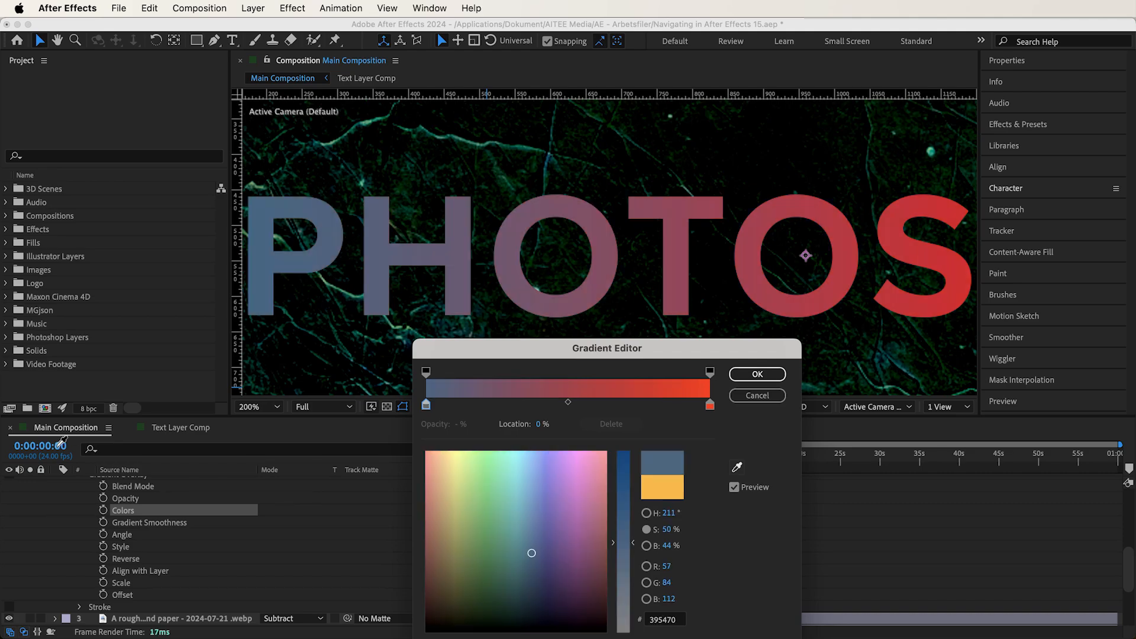
pyautogui.click(53, 448)
pyautogui.moveTo(532, 494)
pyautogui.mouseDown()
pyautogui.moveTo(543, 482)
pyautogui.moveTo(545, 504)
pyautogui.moveTo(545, 467)
pyautogui.mouseUp()
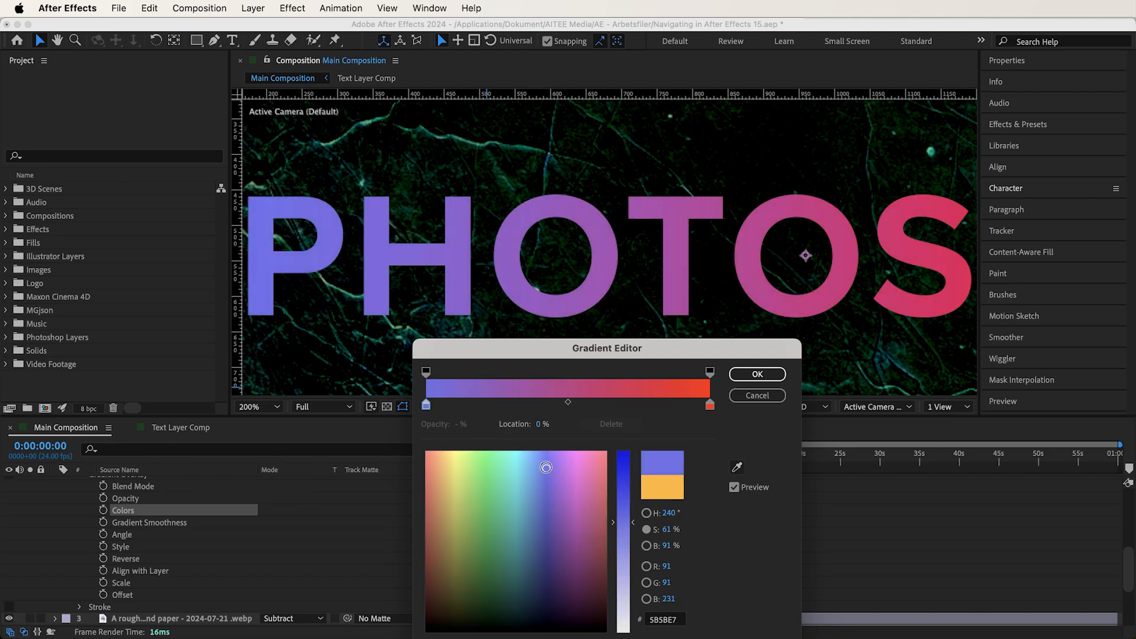
pyautogui.click(678, 622)
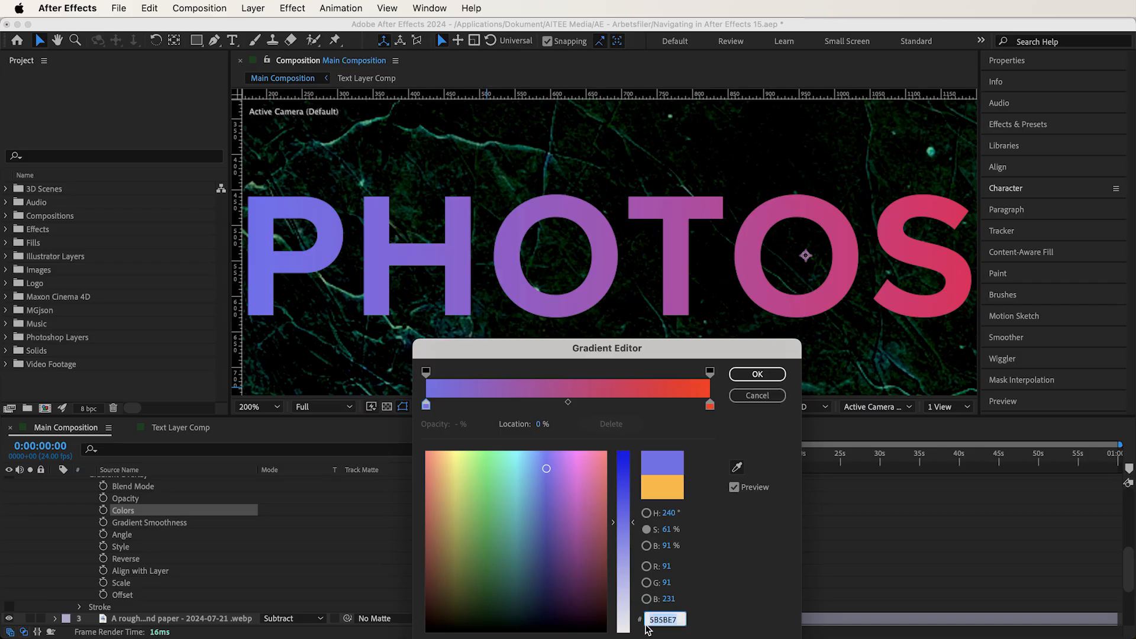
pyautogui.click(758, 395)
# Try the Radial and Angle styles for the Gradient Overlay.
pyautogui.scroll(-2, 335, 505)
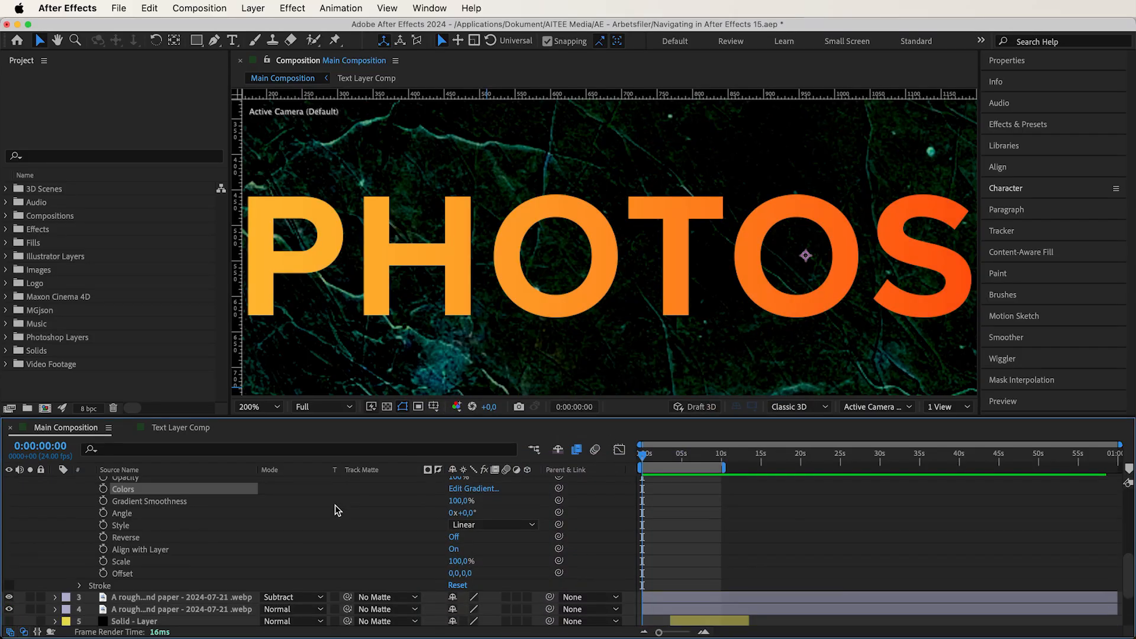
pyautogui.click(192, 503)
pyautogui.click(179, 512)
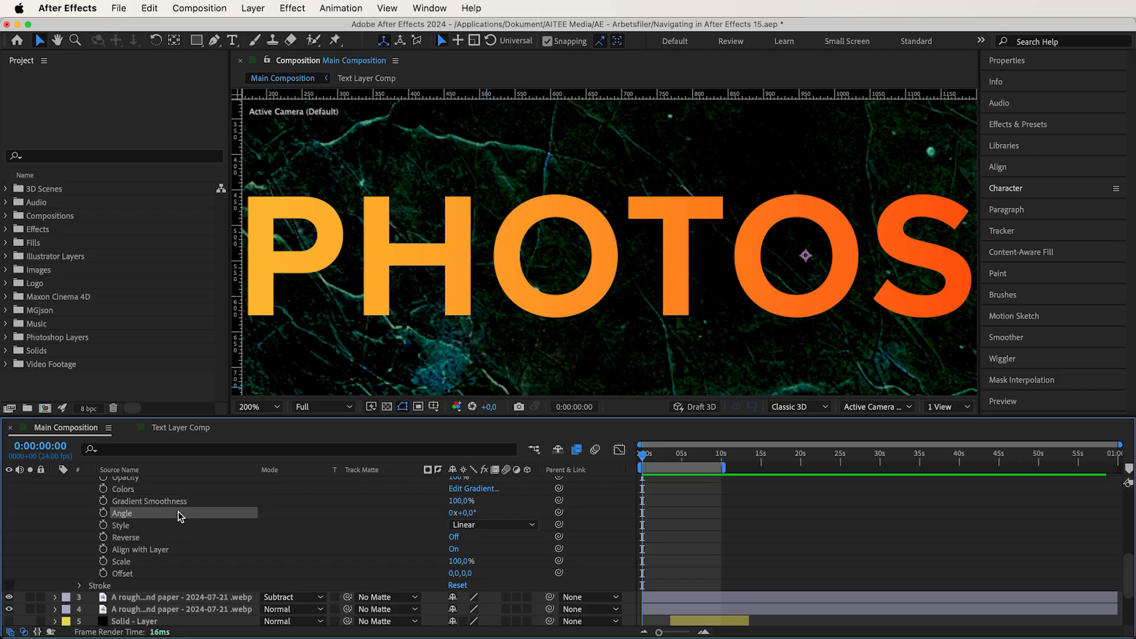
pyautogui.click(178, 523)
pyautogui.click(451, 526)
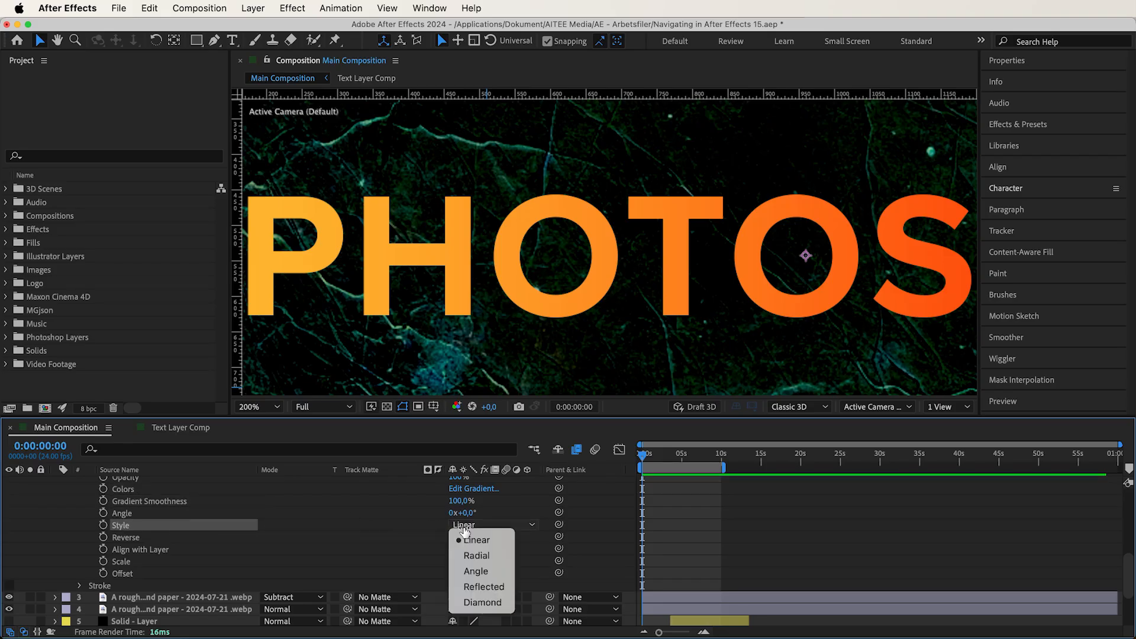
pyautogui.click(489, 558)
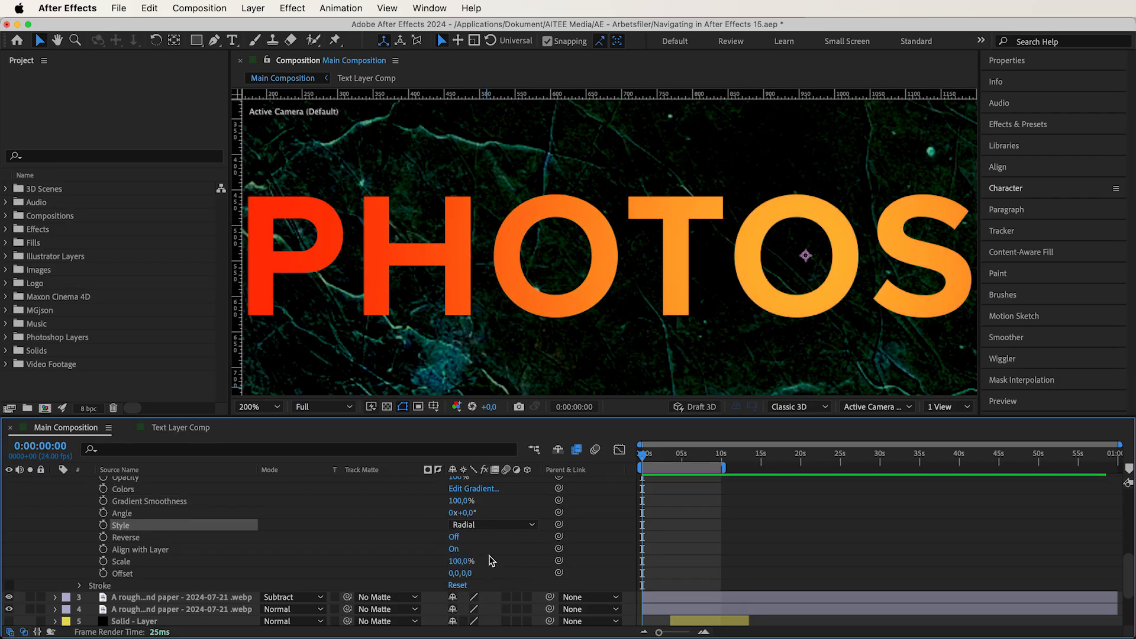
pyautogui.click(489, 528)
pyautogui.click(486, 571)
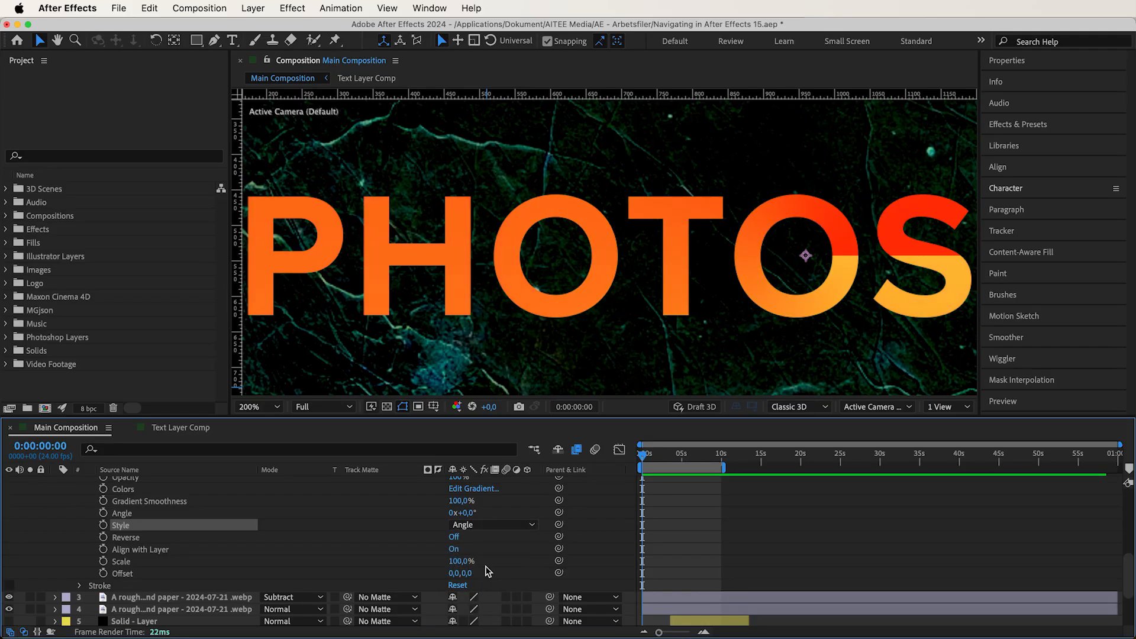
# Try the Gradient Overlay's Reflected and Diamond styles, then return its style to Linear.
pyautogui.click(489, 525)
pyautogui.click(488, 582)
pyautogui.click(489, 525)
pyautogui.click(490, 601)
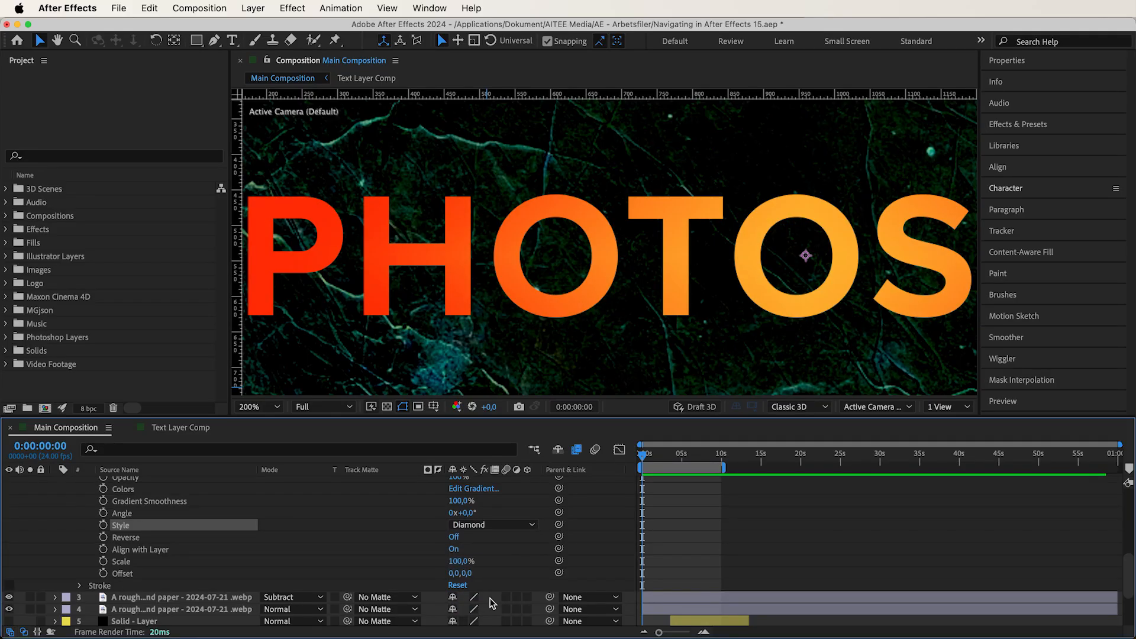
pyautogui.click(496, 526)
pyautogui.click(473, 535)
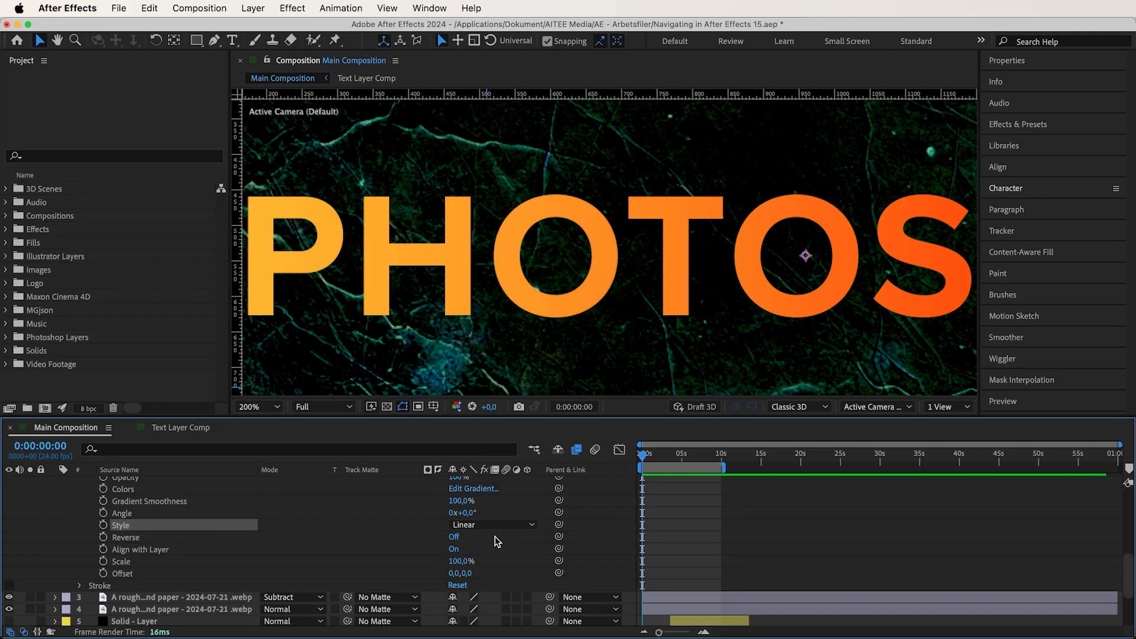
# Try reversing the Gradient Overlay's direction and switch Reverse back off.
pyautogui.click(455, 537)
pyautogui.click(455, 537)
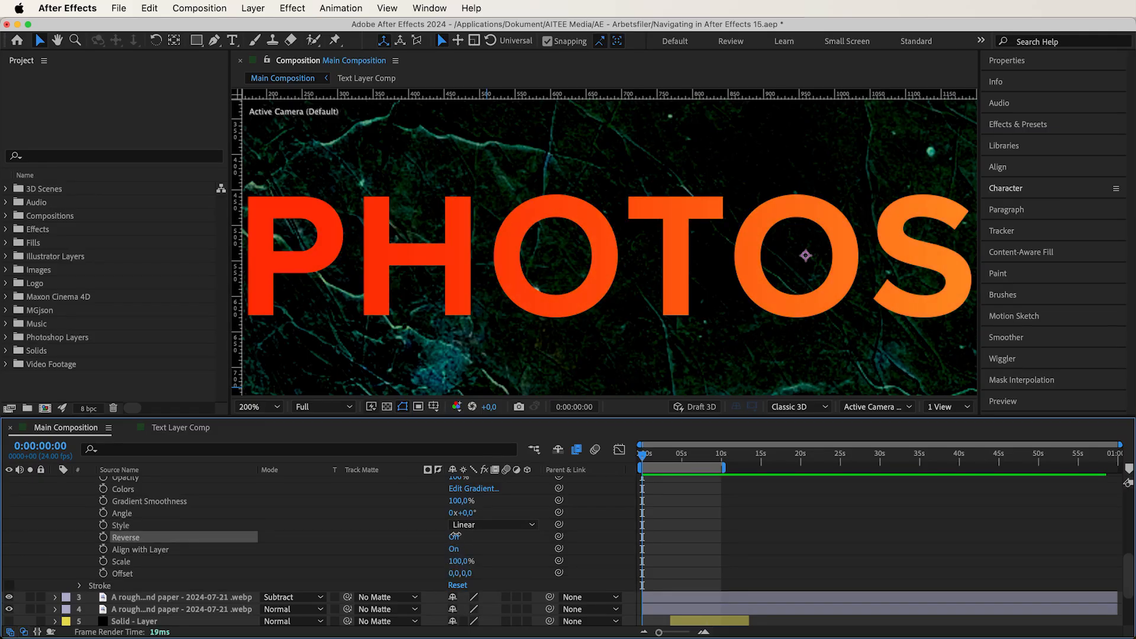
pyautogui.click(455, 537)
pyautogui.click(455, 536)
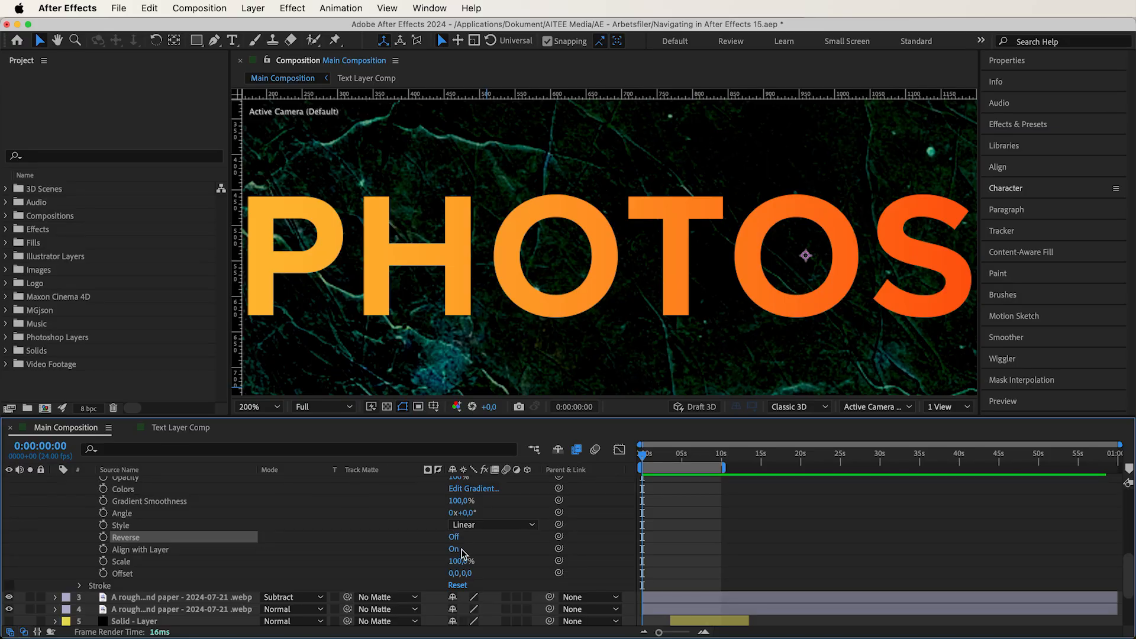
# Try moving the PHOTOSHOP text with the gradient's Align with Layer turned off, then undo the move.
pyautogui.click(454, 550)
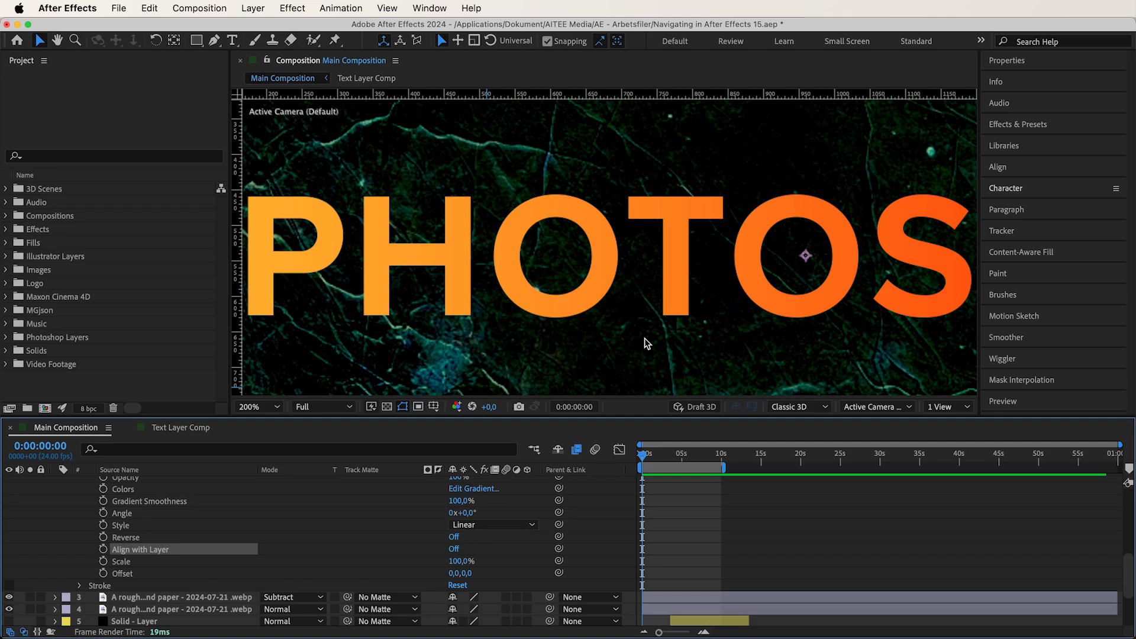
pyautogui.moveTo(760, 274); pyautogui.dragTo(634, 257)
pyautogui.click(269, 408)
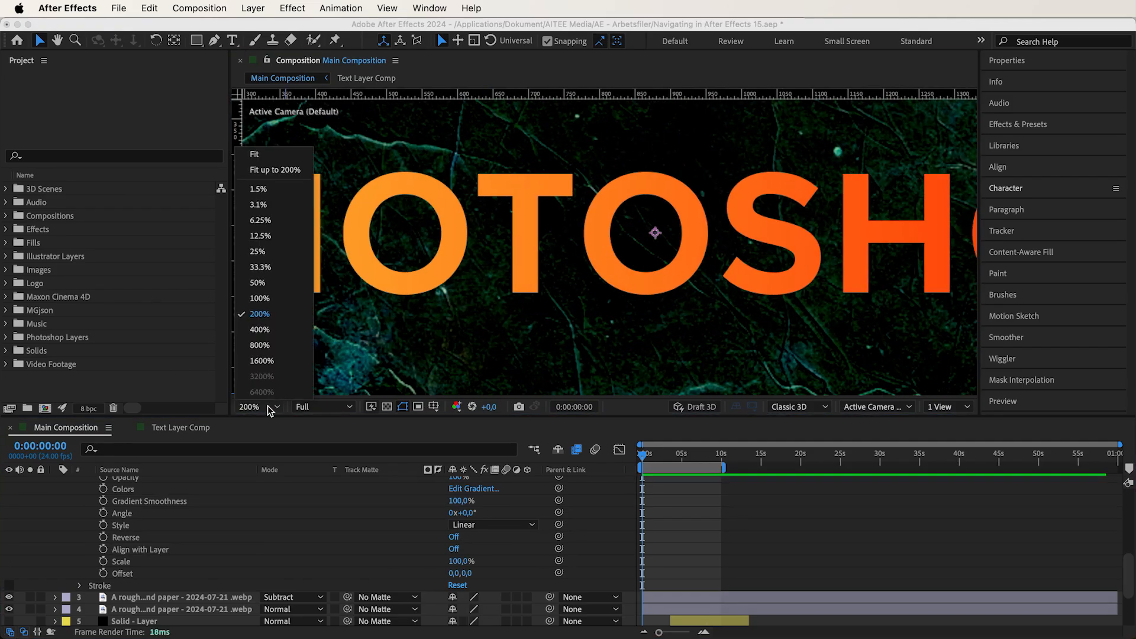
pyautogui.click(275, 170)
pyautogui.moveTo(525, 252); pyautogui.dragTo(803, 264)
pyautogui.press('super+z')
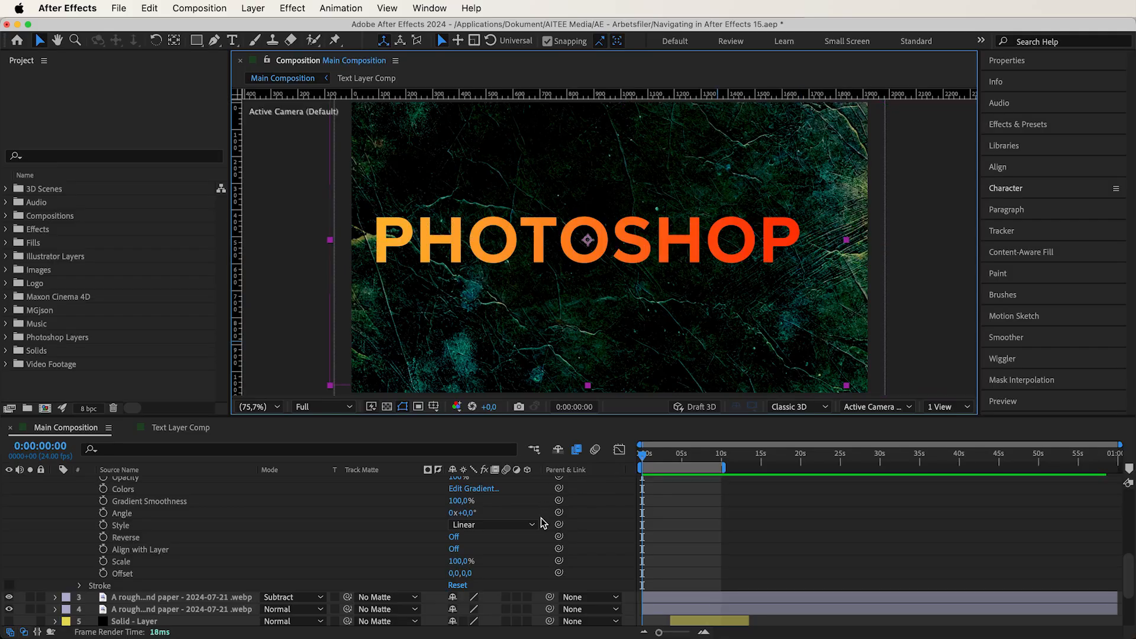
# Try moving the text with Align with Layer turned on, then undo the last changes.
pyautogui.click(454, 549)
pyautogui.moveTo(473, 253); pyautogui.dragTo(669, 249)
pyautogui.press('super+z')
pyautogui.press('super+z')
pyautogui.press('super+z')
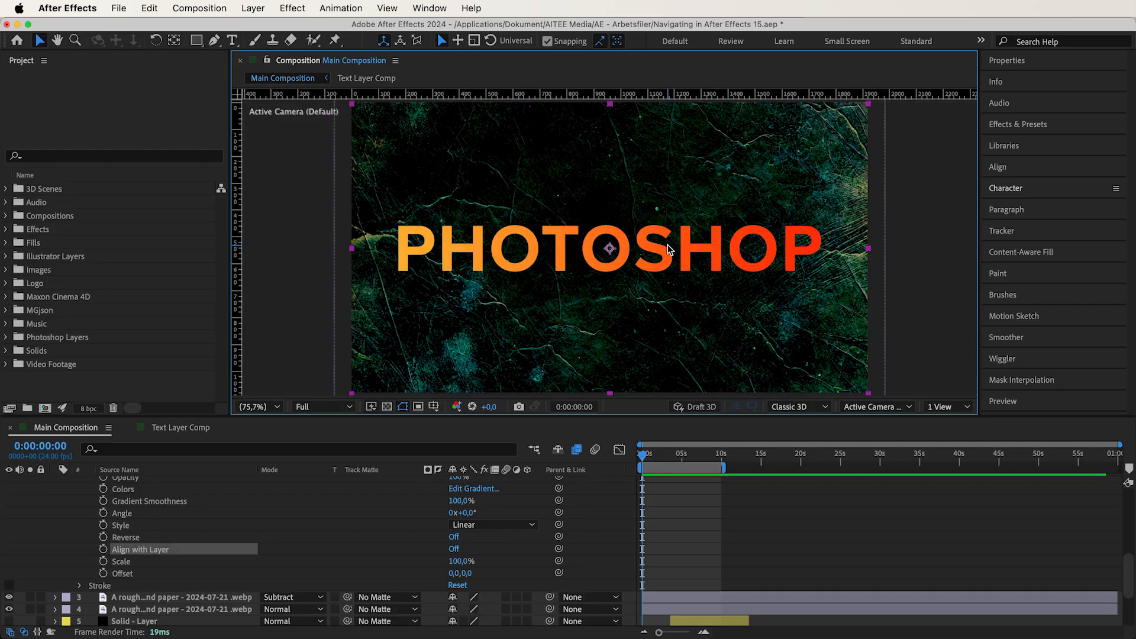
# Set the Gradient Overlay's scale to 150% and shift its horizontal offset.
pyautogui.moveTo(460, 561); pyautogui.dragTo(506, 556)
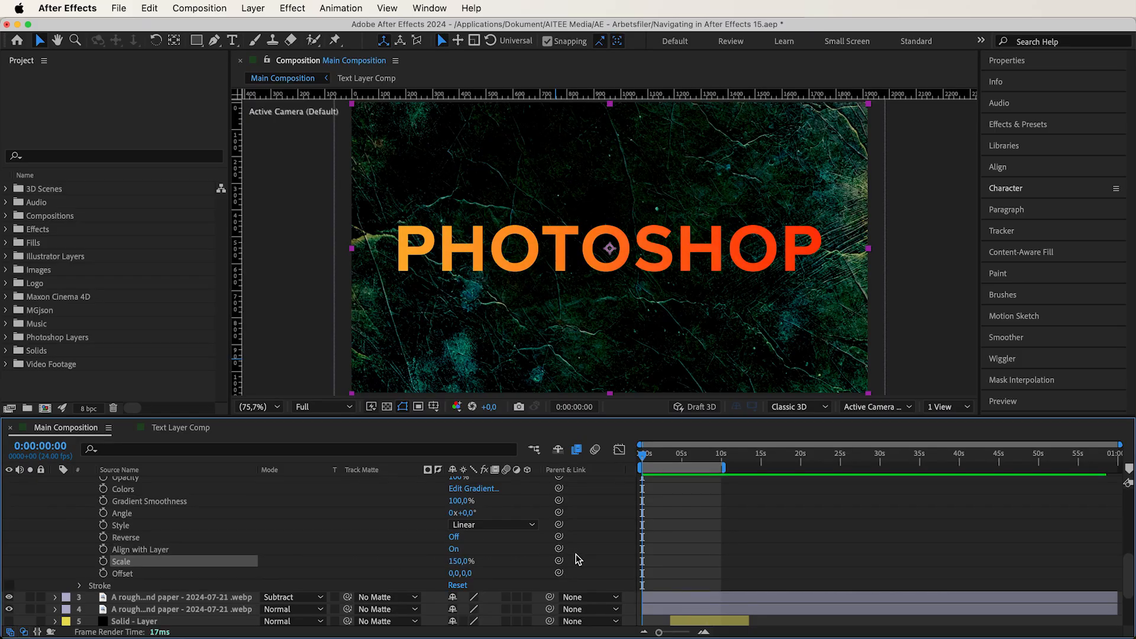
pyautogui.moveTo(452, 573); pyautogui.dragTo(626, 568)
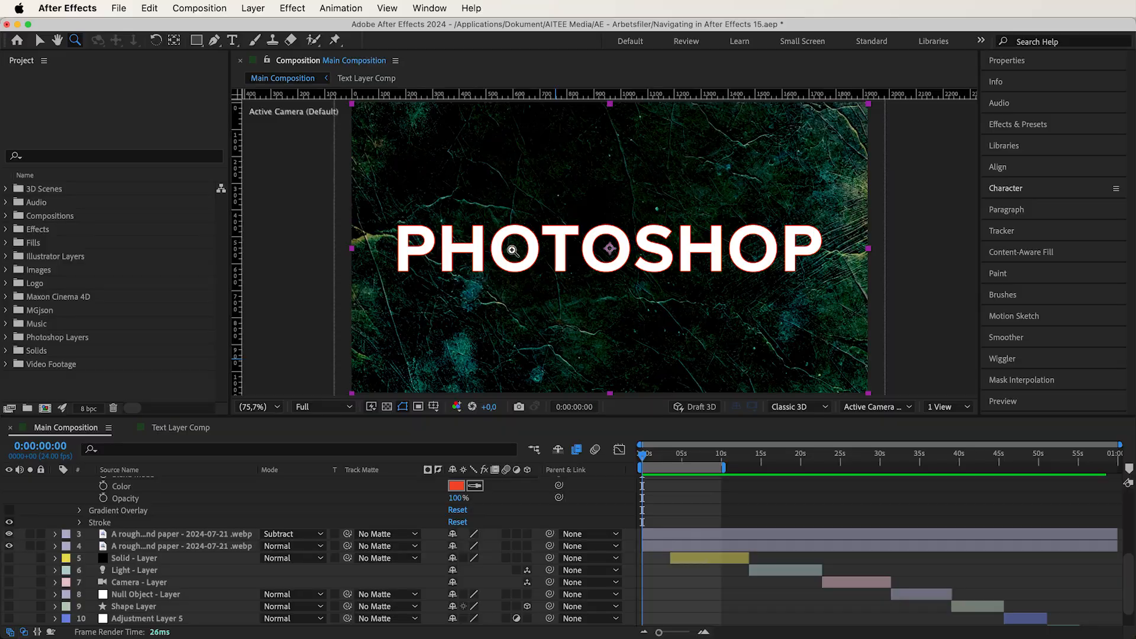
# Try the Inside position for the text's Stroke layer style, then set the position to Center.
pyautogui.click(512, 250)
pyautogui.press('h')
pyautogui.moveTo(647, 246); pyautogui.dragTo(564, 254)
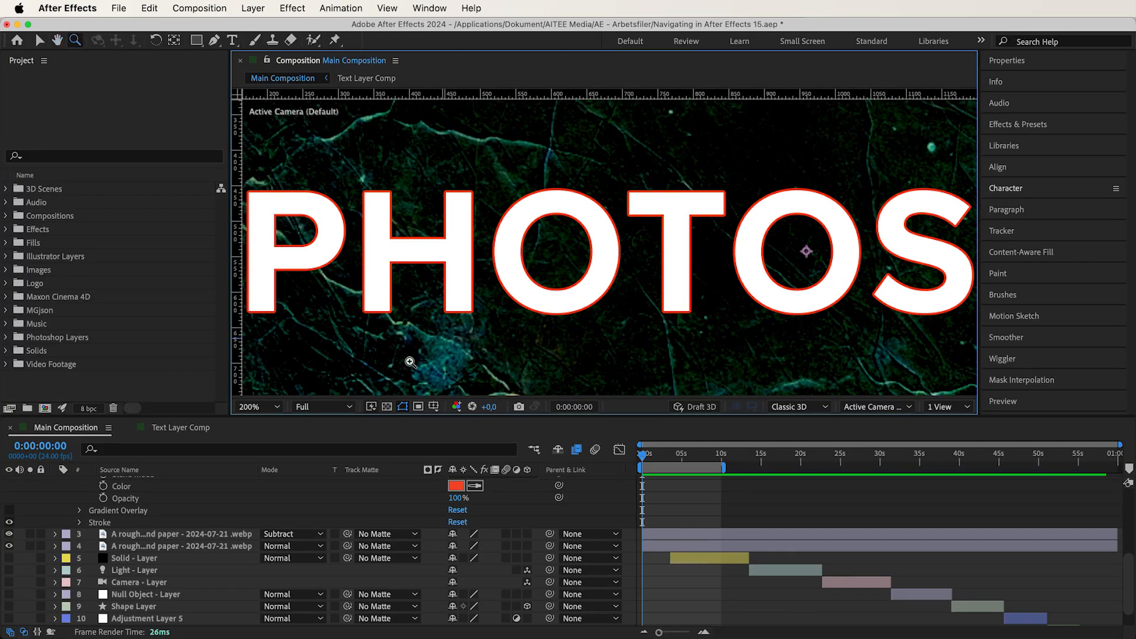
pyautogui.click(80, 523)
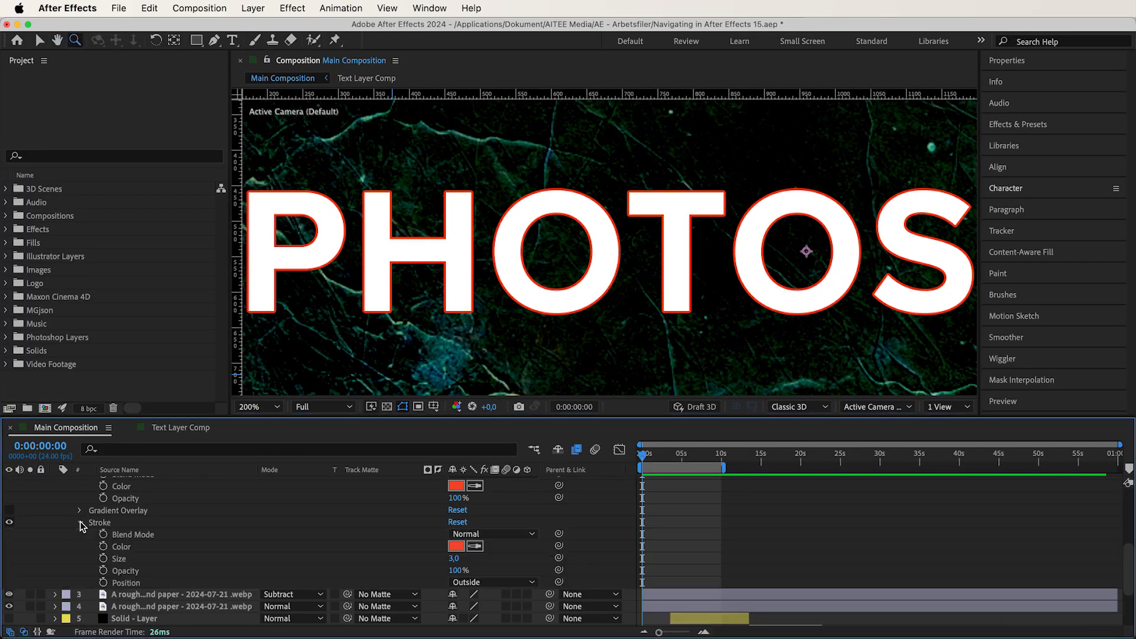
pyautogui.click(474, 583)
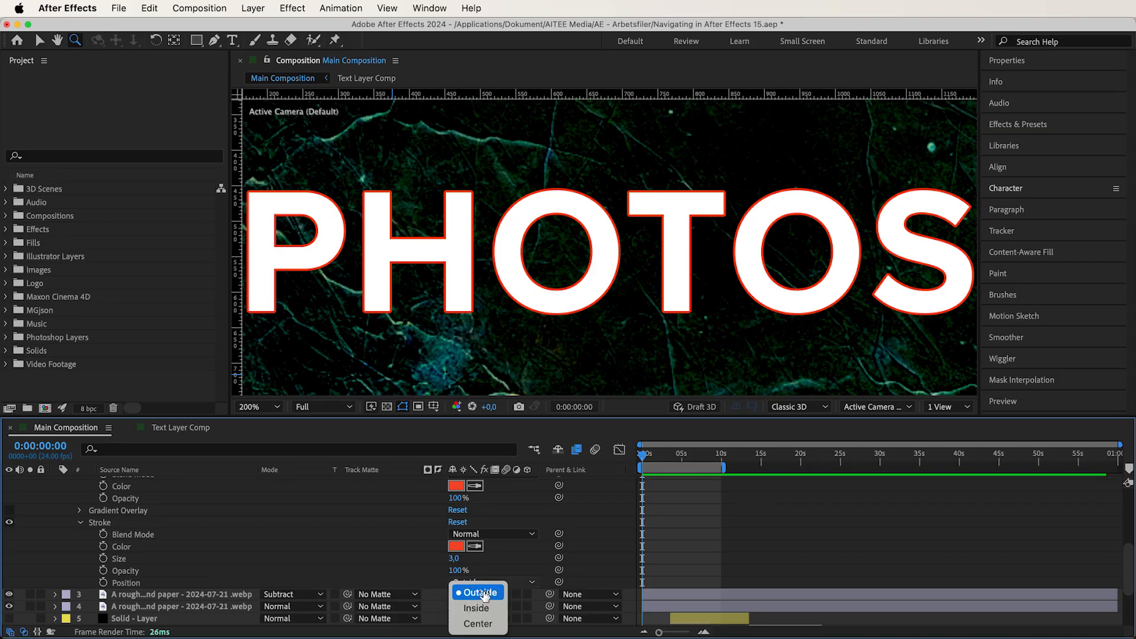
pyautogui.click(489, 609)
pyautogui.click(488, 582)
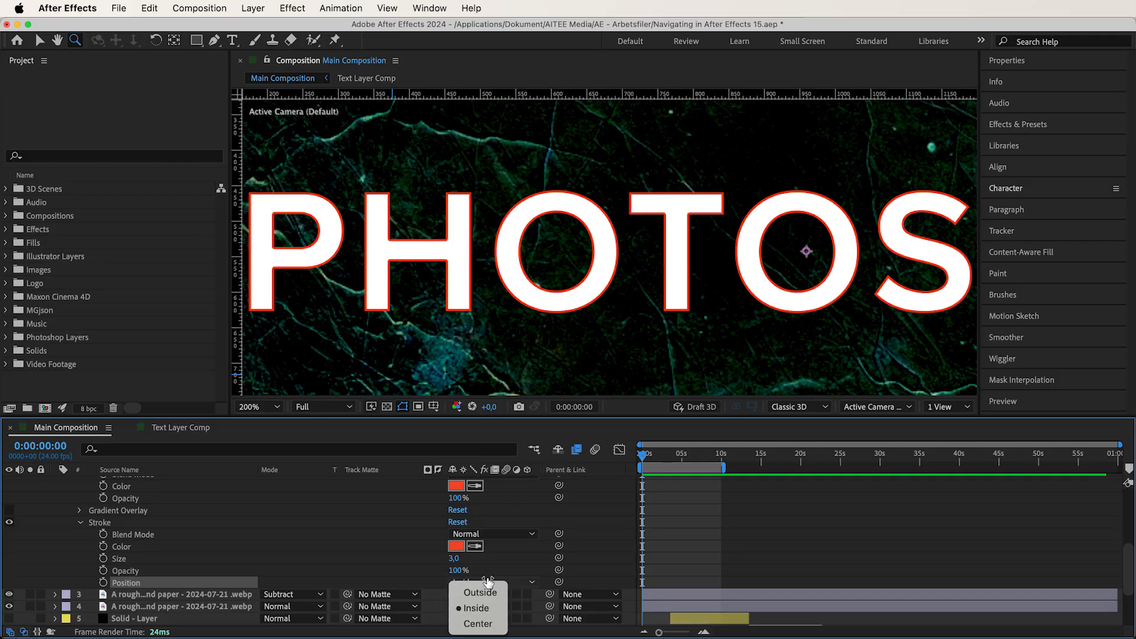
pyautogui.click(490, 624)
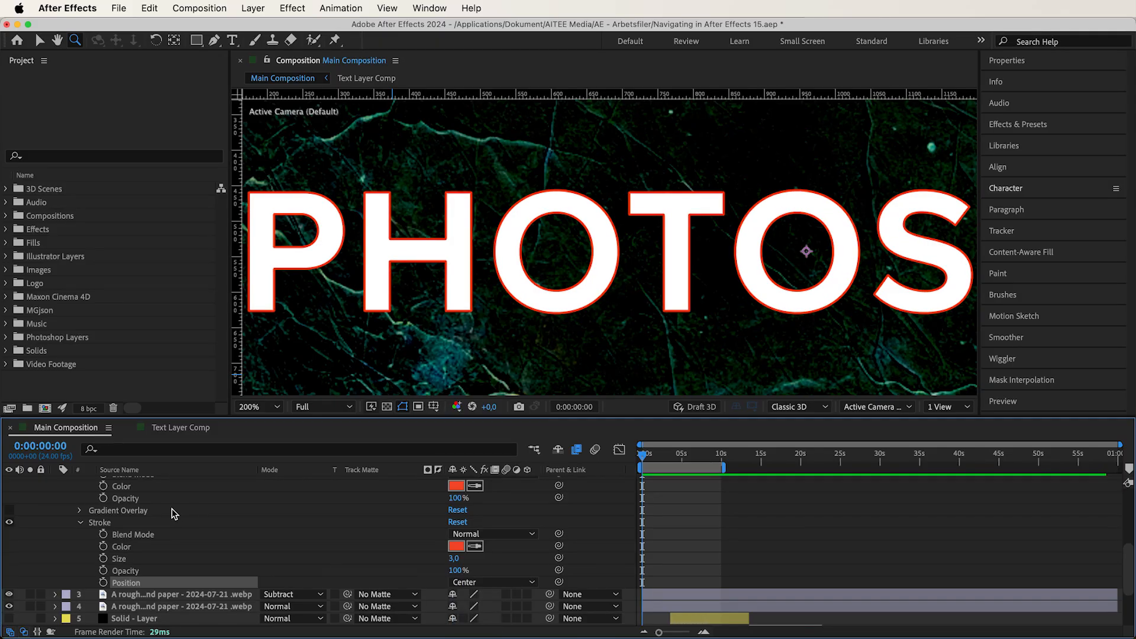
# Collapse the open style settings, enable all layer styles from Drop Shadow through Gradient Overlay, and fit the composition in view.
pyautogui.click(80, 523)
pyautogui.scroll(5, 74, 526)
pyautogui.click(79, 527)
pyautogui.scroll(4, 79, 529)
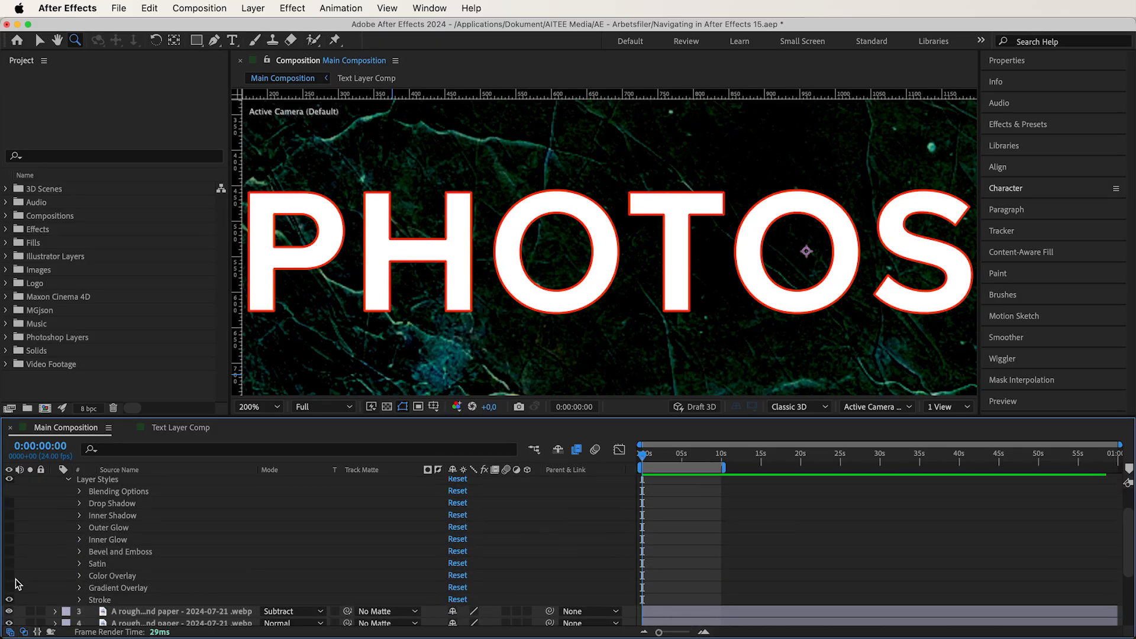
pyautogui.click(10, 502)
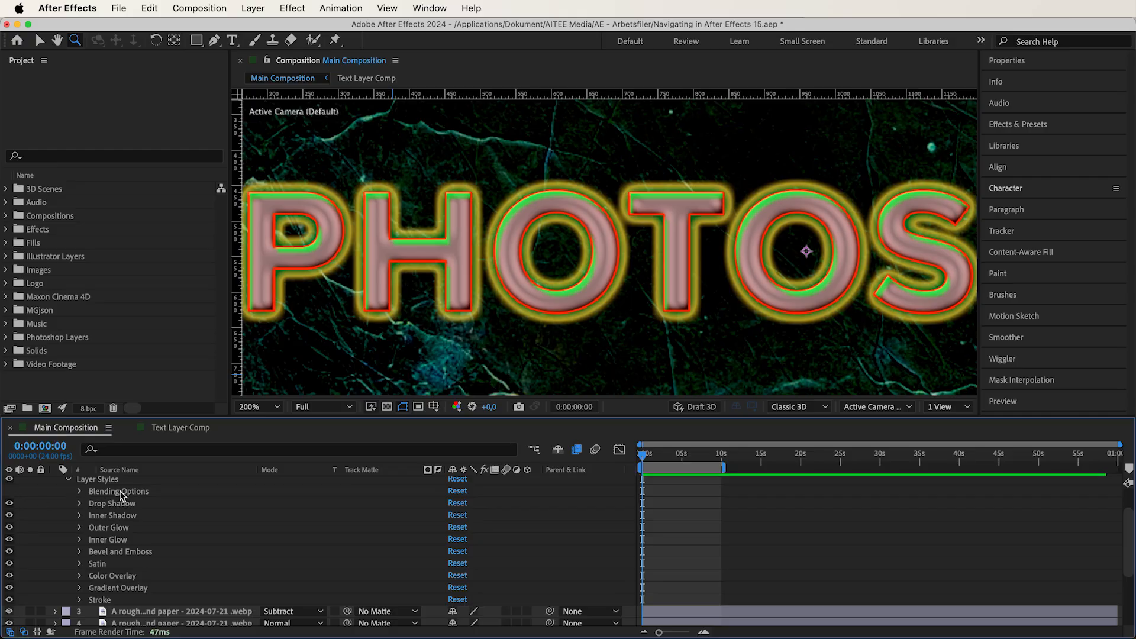
pyautogui.click(247, 408)
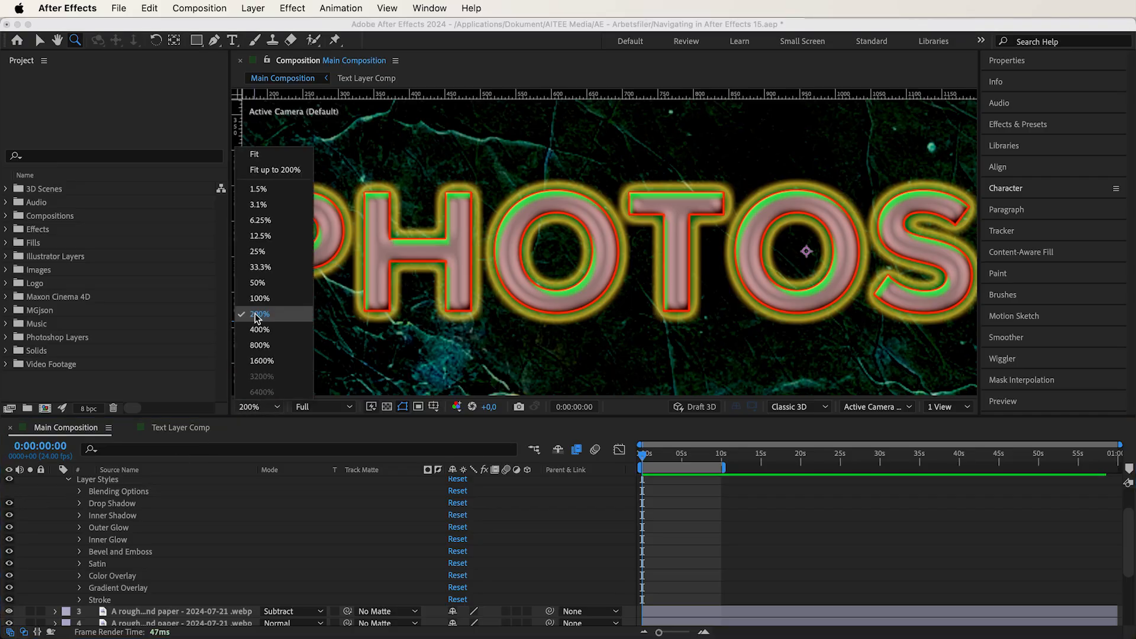
pyautogui.click(281, 154)
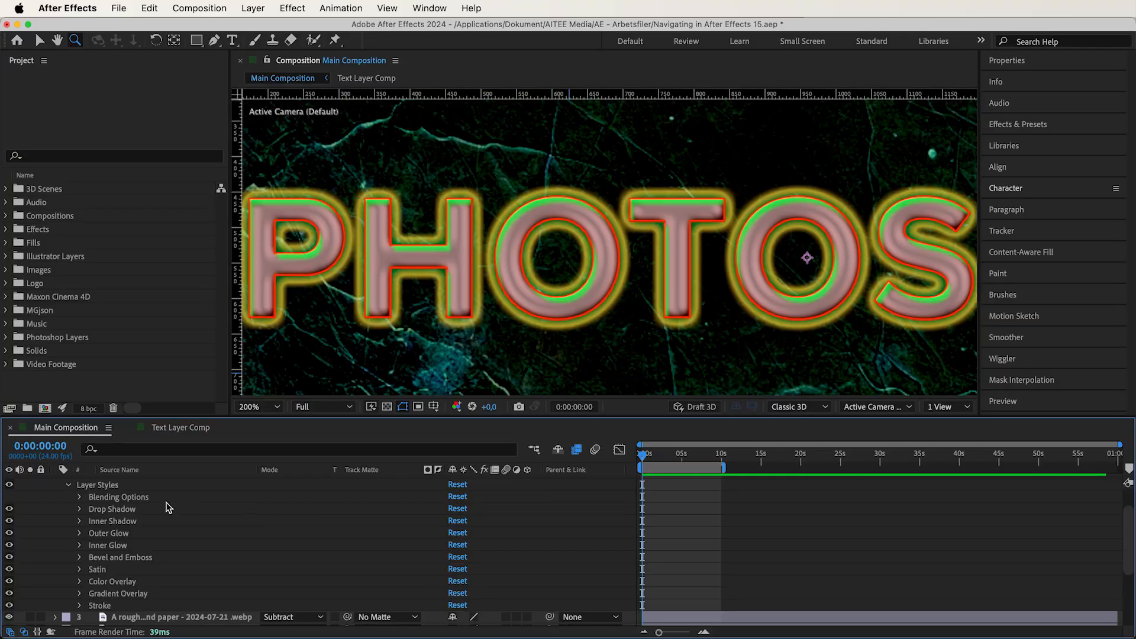
# Expand Blending Options to examine the global light settings, and select the Drop Shadow, Inner Shadow and Bevel and Emboss styles.
pyautogui.click(140, 498)
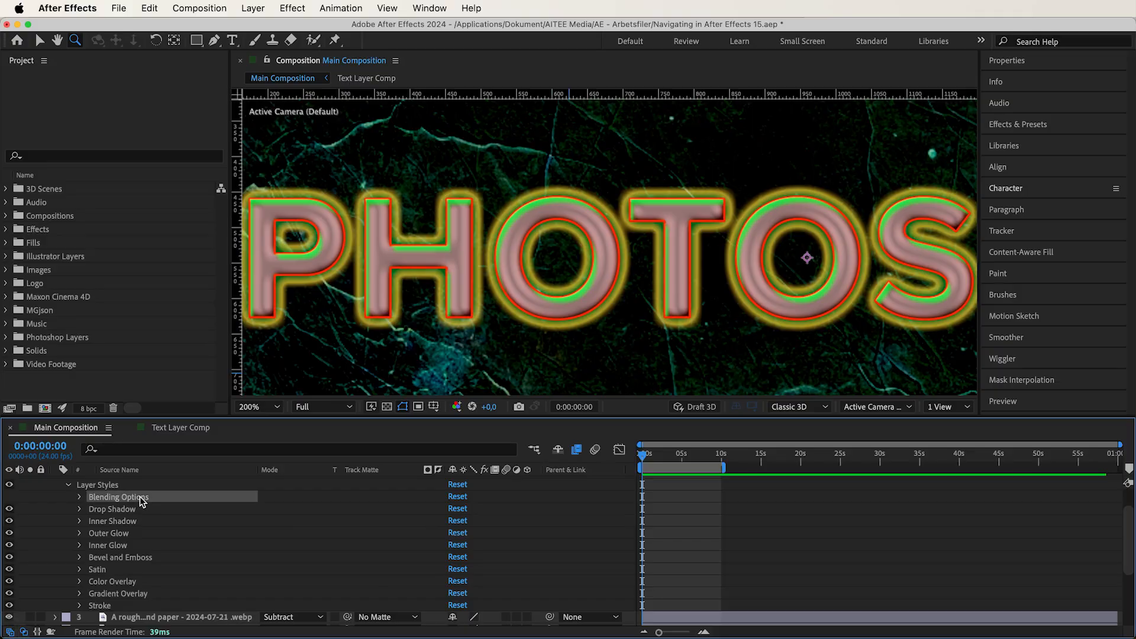
pyautogui.click(79, 498)
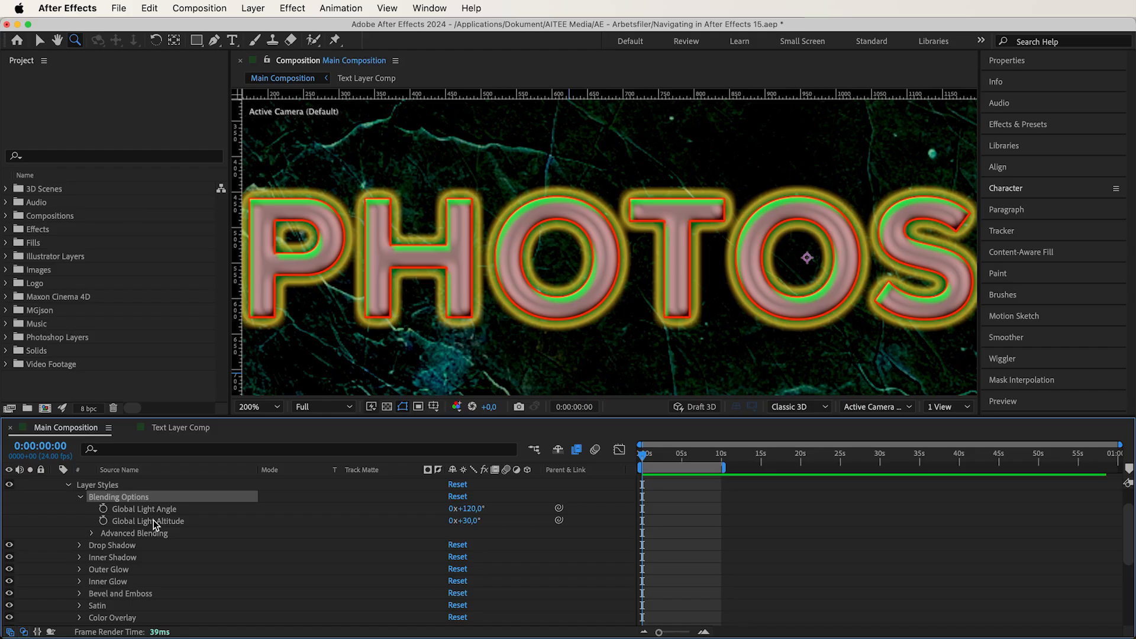
pyautogui.click(117, 548)
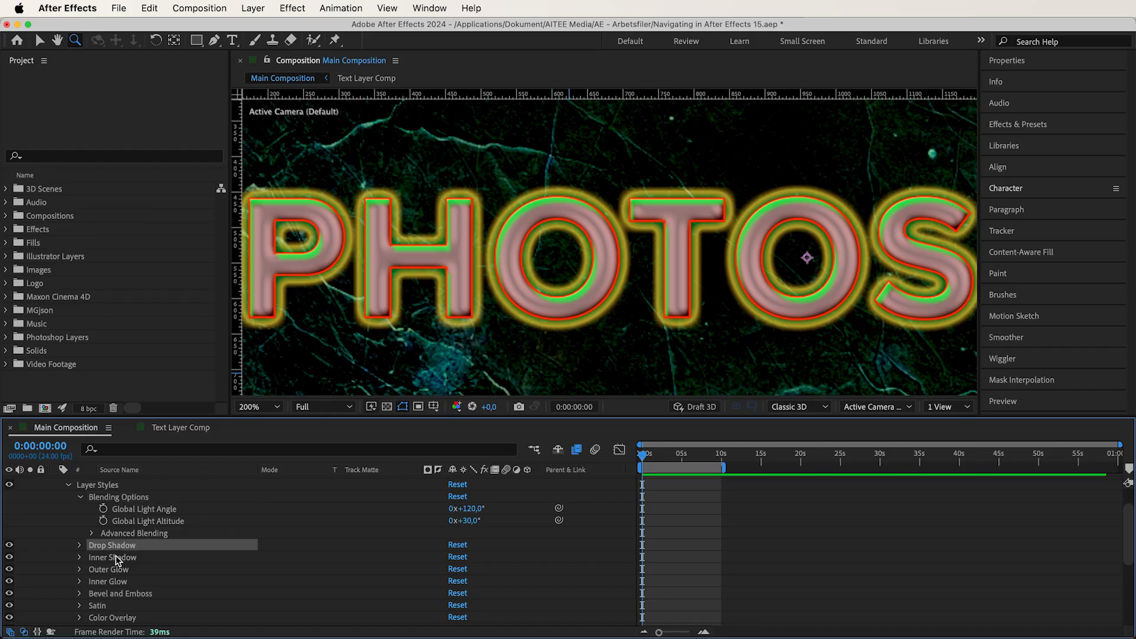
pyautogui.keyDown('super'); pyautogui.click(115, 555); pyautogui.keyUp('super')
pyautogui.keyDown('super'); pyautogui.click(147, 595); pyautogui.keyUp('super')
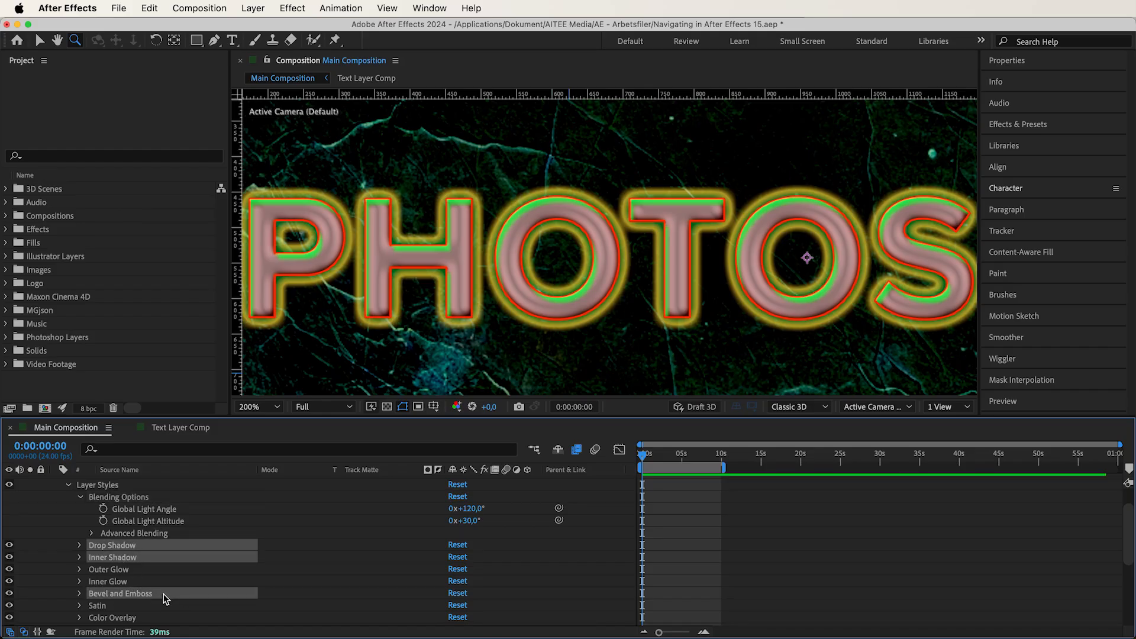
# Expand the Bevel and Emboss settings and examine its Use Global Light property.
pyautogui.click(61, 595)
pyautogui.click(79, 594)
pyautogui.scroll(-5, 76, 595)
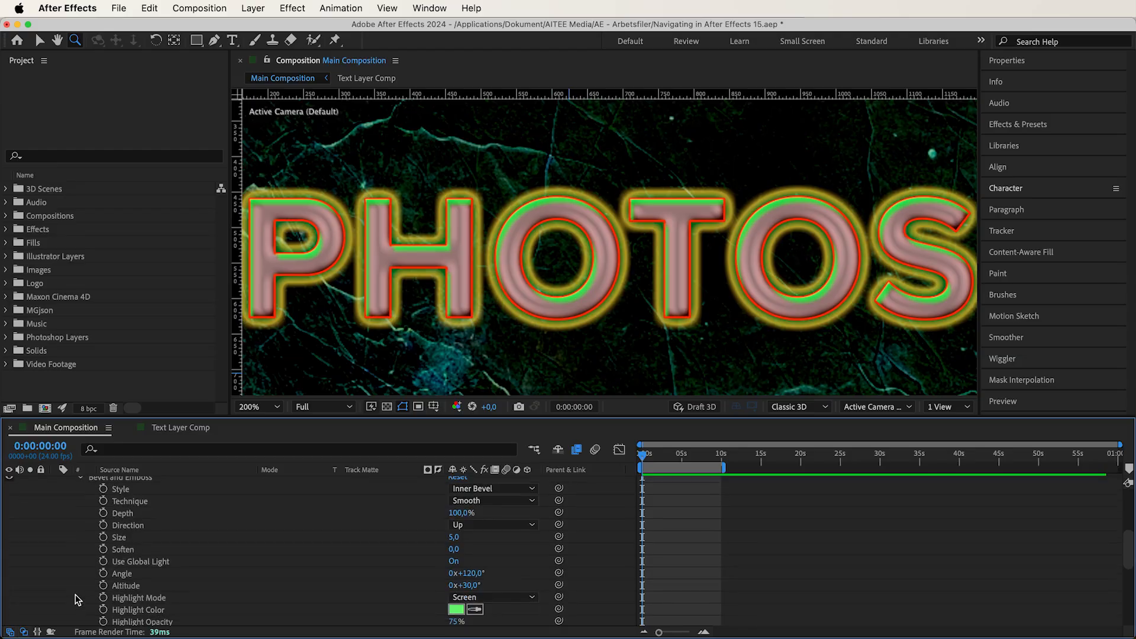
pyautogui.click(450, 561)
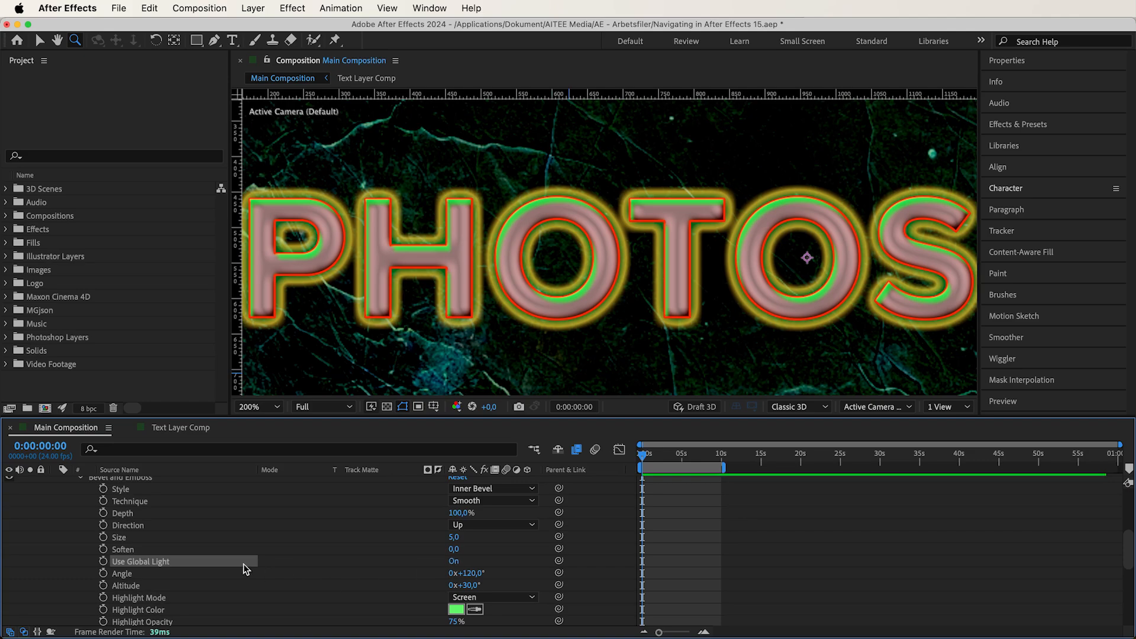
# Collapse the Bevel and Emboss settings in the Photoshop layer's Layer Styles.
pyautogui.scroll(3, 243, 563)
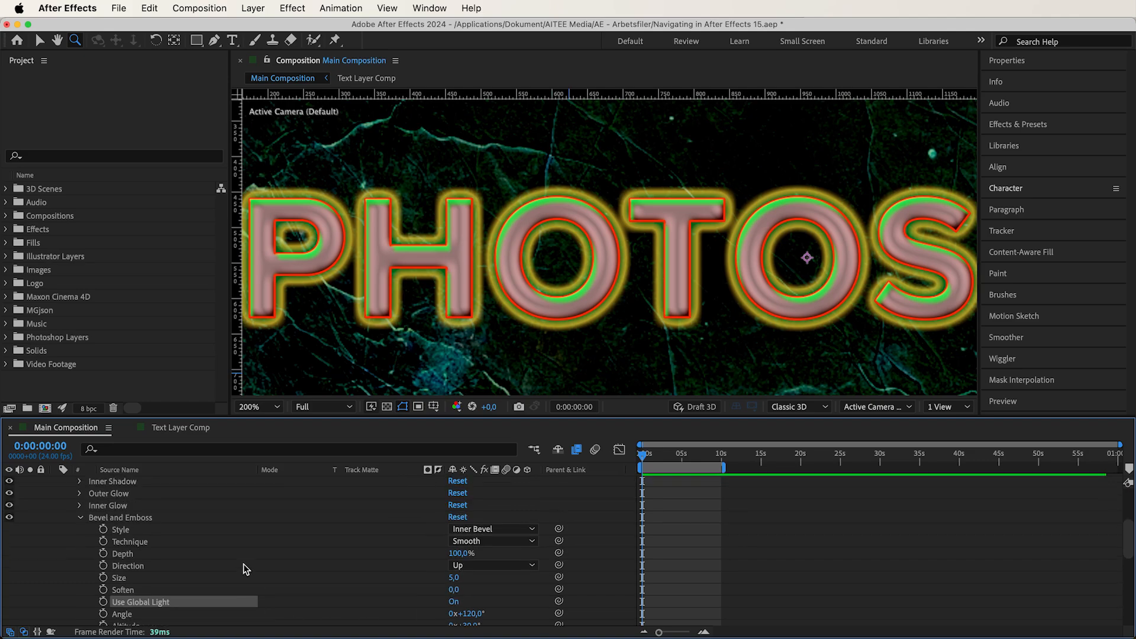
pyautogui.click(80, 519)
# Try a Global Light Angle of -136° and a Global Light Altitude of about -233°, undoing each change.
pyautogui.scroll(4, 81, 519)
pyautogui.scroll(2, 80, 520)
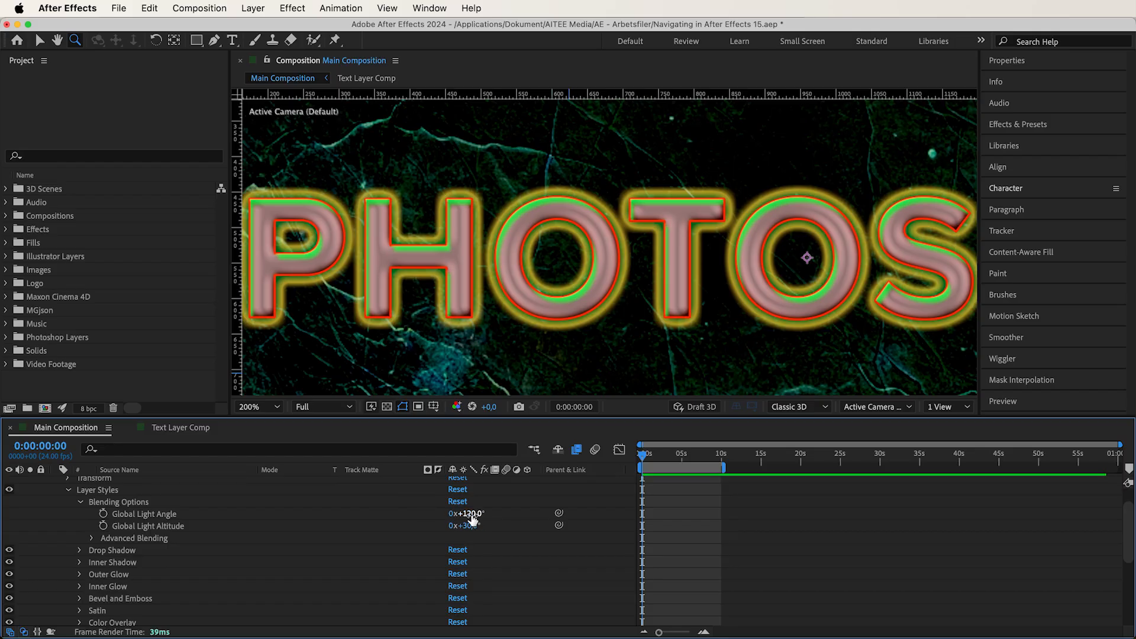
pyautogui.moveTo(473, 520); pyautogui.dragTo(289, 520)
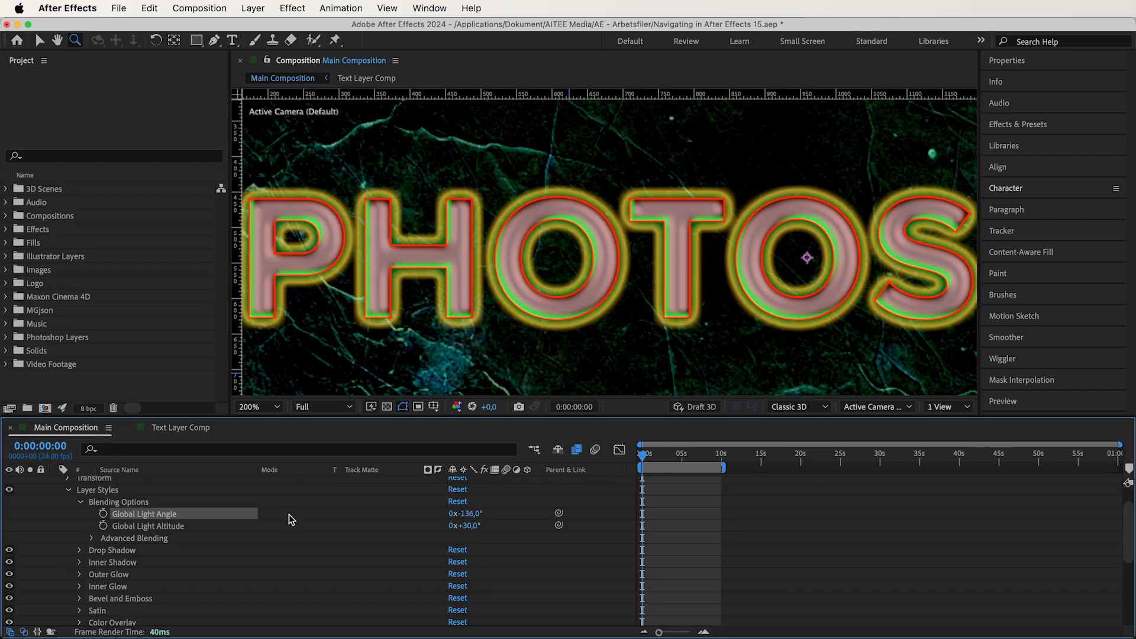
pyautogui.press('super+z')
pyautogui.moveTo(475, 527); pyautogui.dragTo(407, 515)
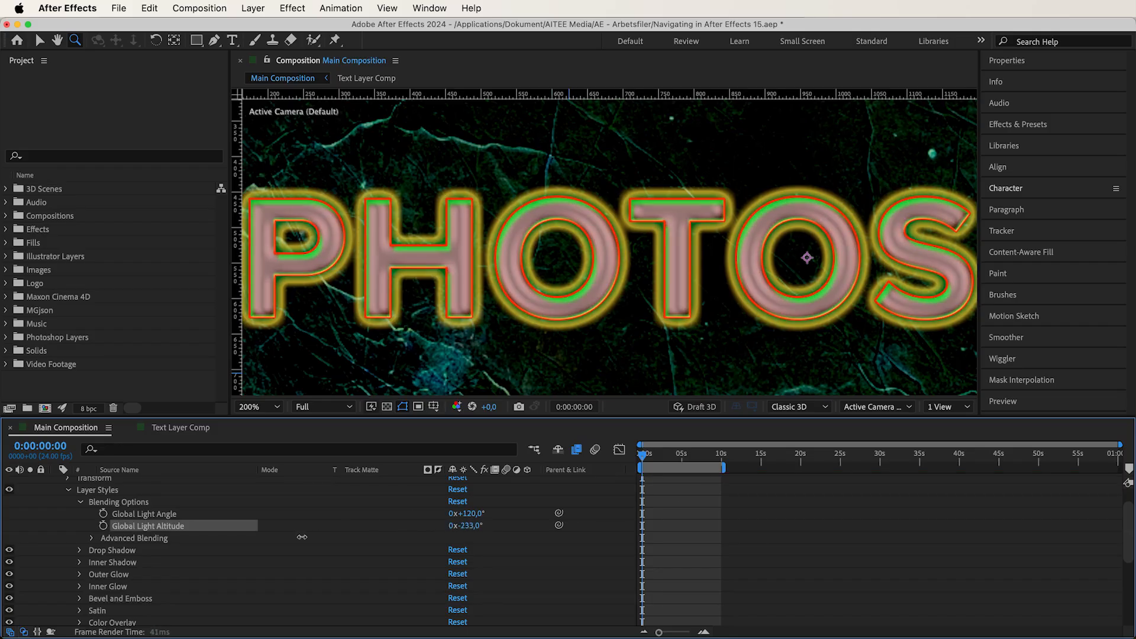
pyautogui.press('super+z')
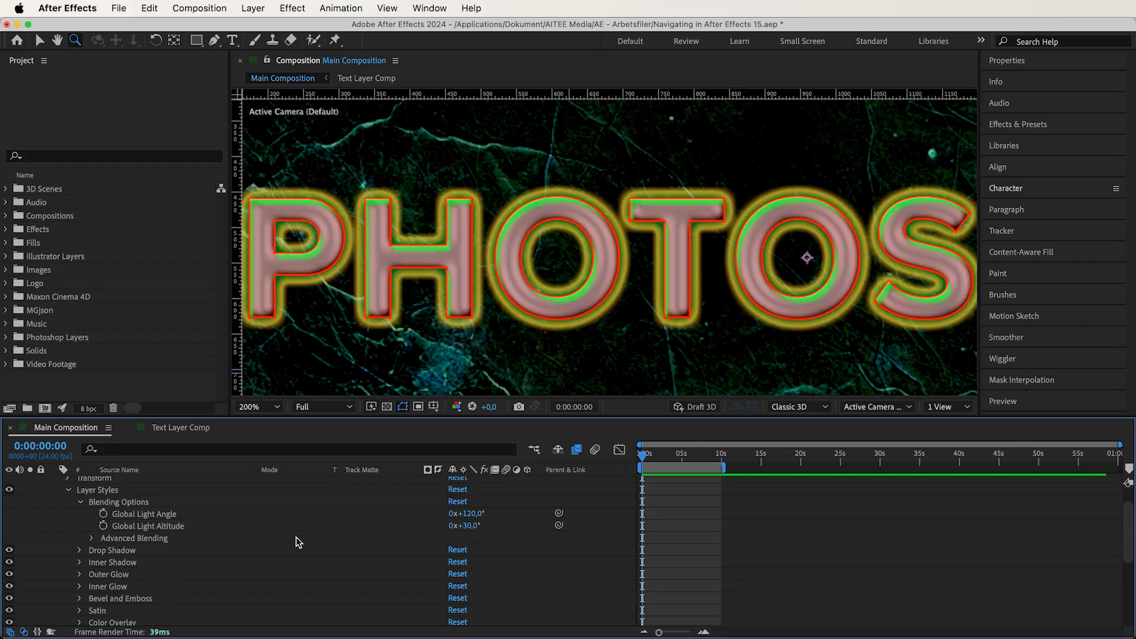
# Expand Advanced Blending under Blending Options and try out the Fill Opacity, ending at 100%.
pyautogui.click(93, 539)
pyautogui.moveTo(455, 550); pyautogui.dragTo(485, 543)
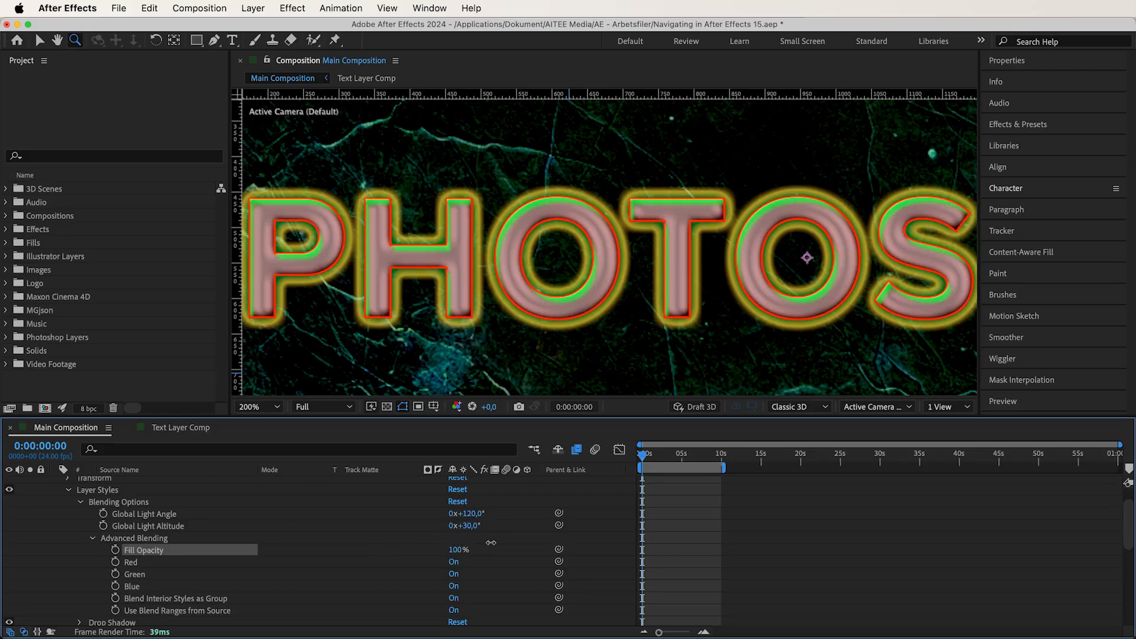
pyautogui.scroll(-1, 396, 553)
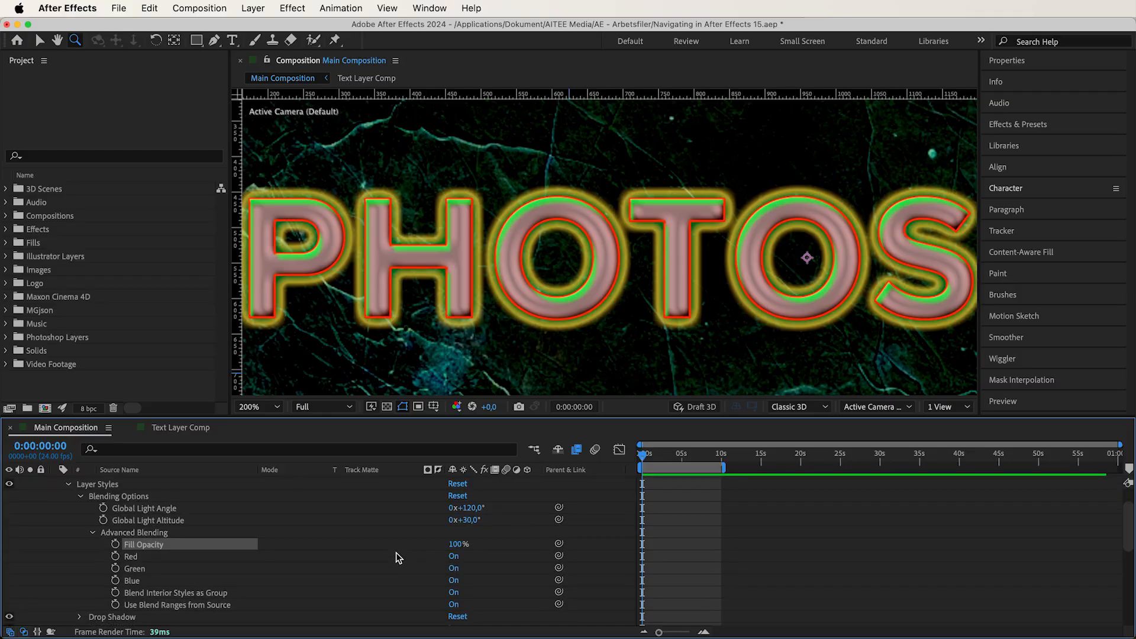
# Switch the Red, Green and Blue channels of Advanced Blending off and back on, one after another.
pyautogui.click(453, 556)
pyautogui.click(454, 556)
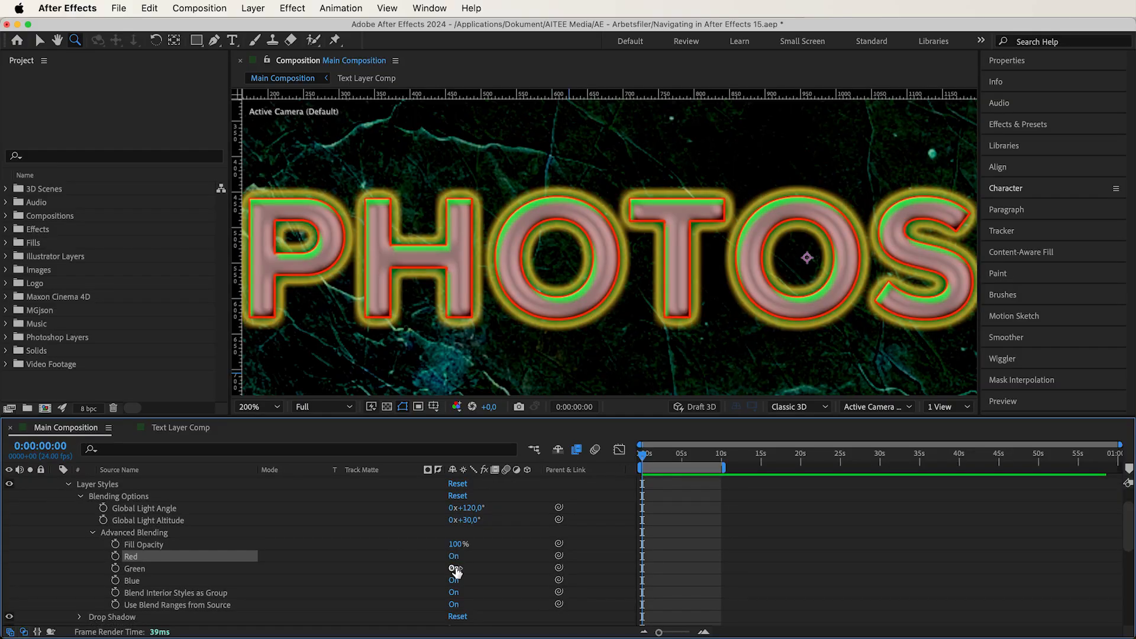
pyautogui.click(455, 569)
pyautogui.click(456, 569)
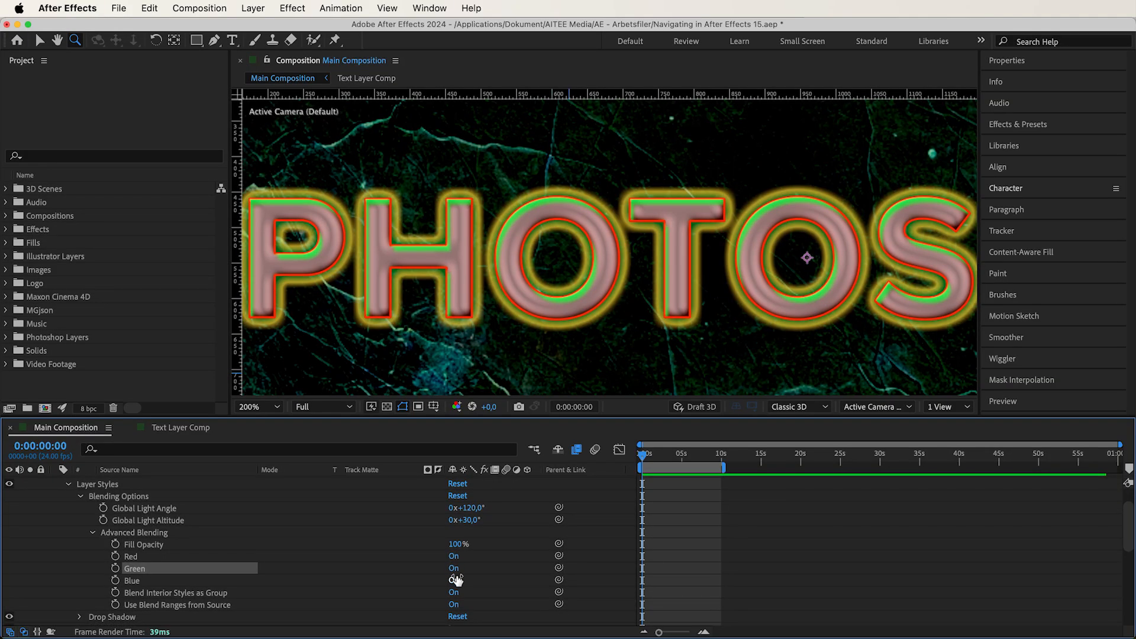
pyautogui.click(454, 580)
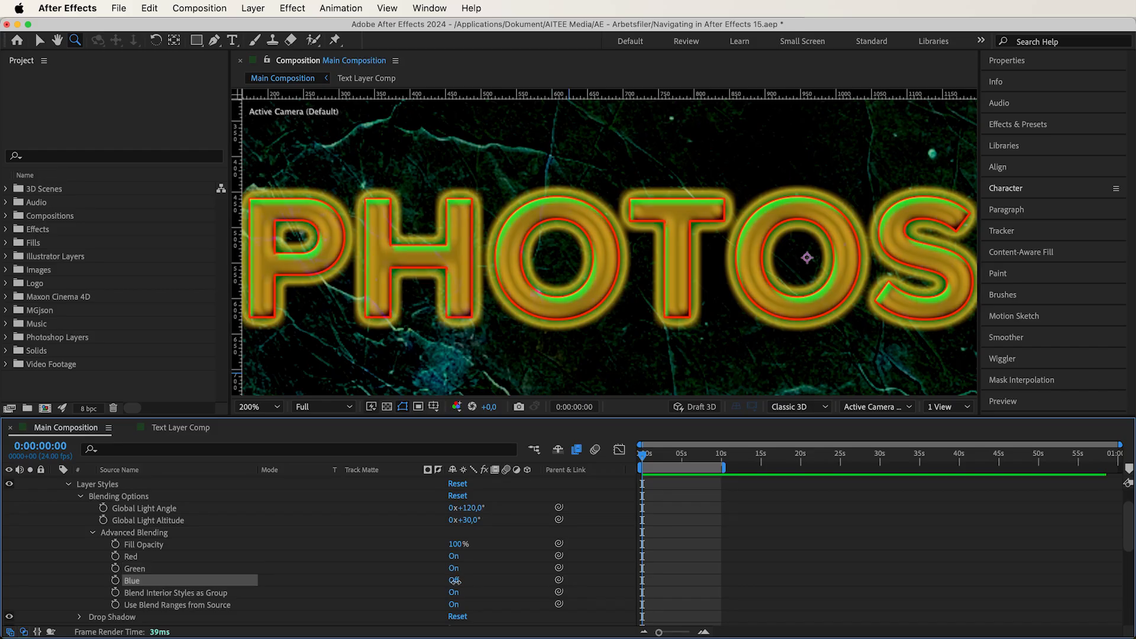
pyautogui.click(455, 582)
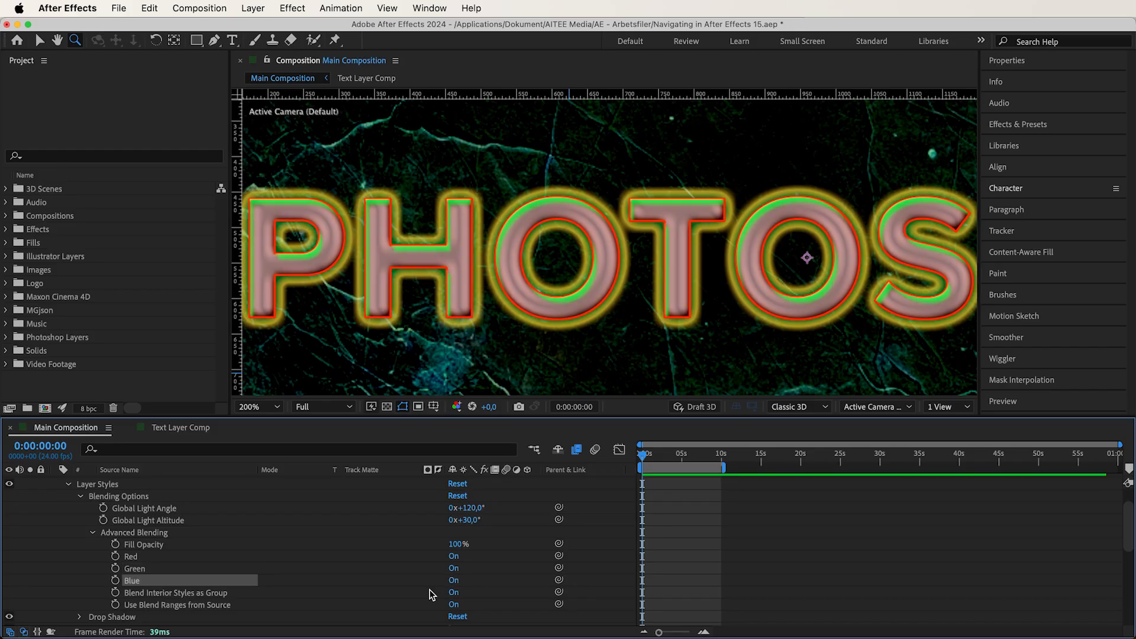
# Turn Blend Interior Styles as Group off and back on.
pyautogui.scroll(-3, 431, 595)
pyautogui.click(454, 556)
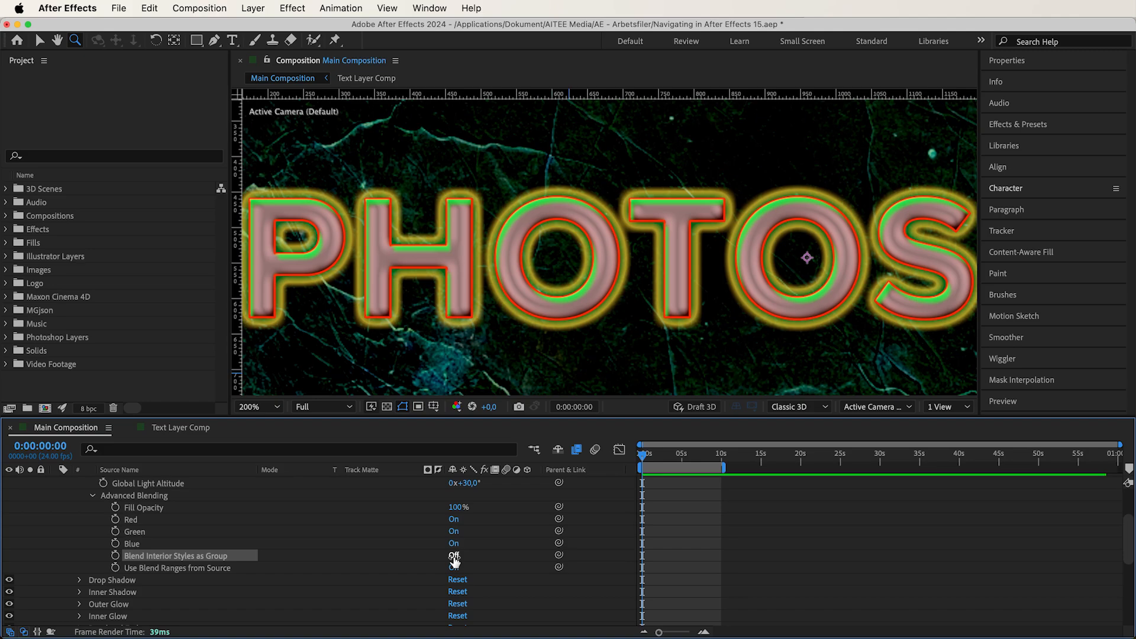
pyautogui.click(454, 557)
# Disable the Drop Shadow, Outer Glow, Satin, Color Overlay, Gradient Overlay and Stroke layer styles.
pyautogui.scroll(-5, 81, 554)
pyautogui.scroll(-1, 81, 554)
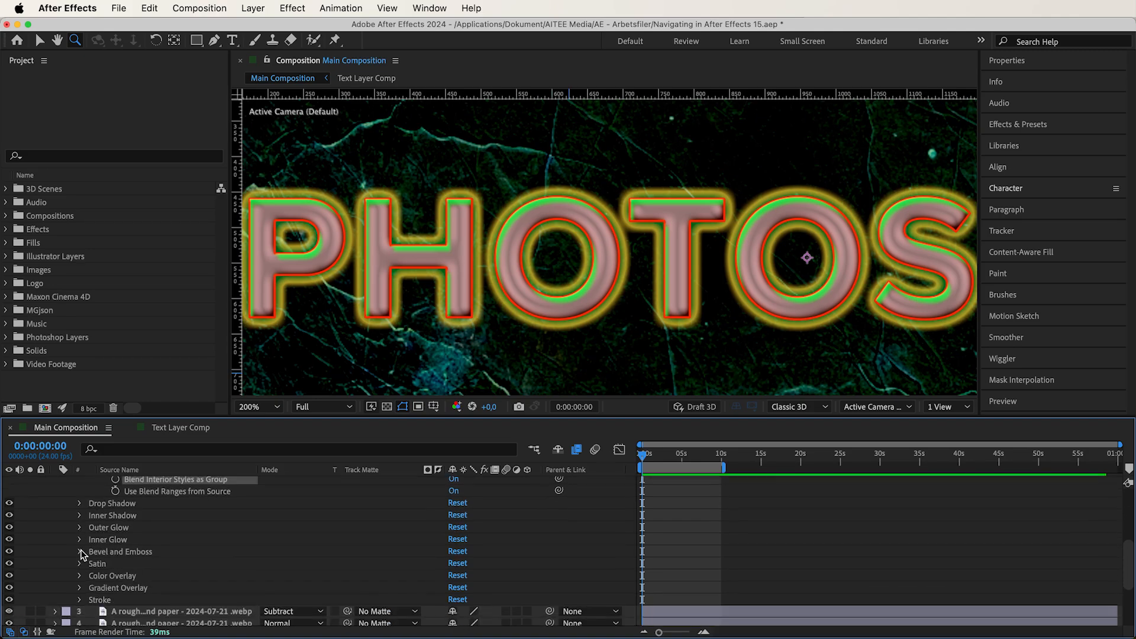
pyautogui.click(9, 528)
pyautogui.moveTo(10, 564); pyautogui.dragTo(11, 601)
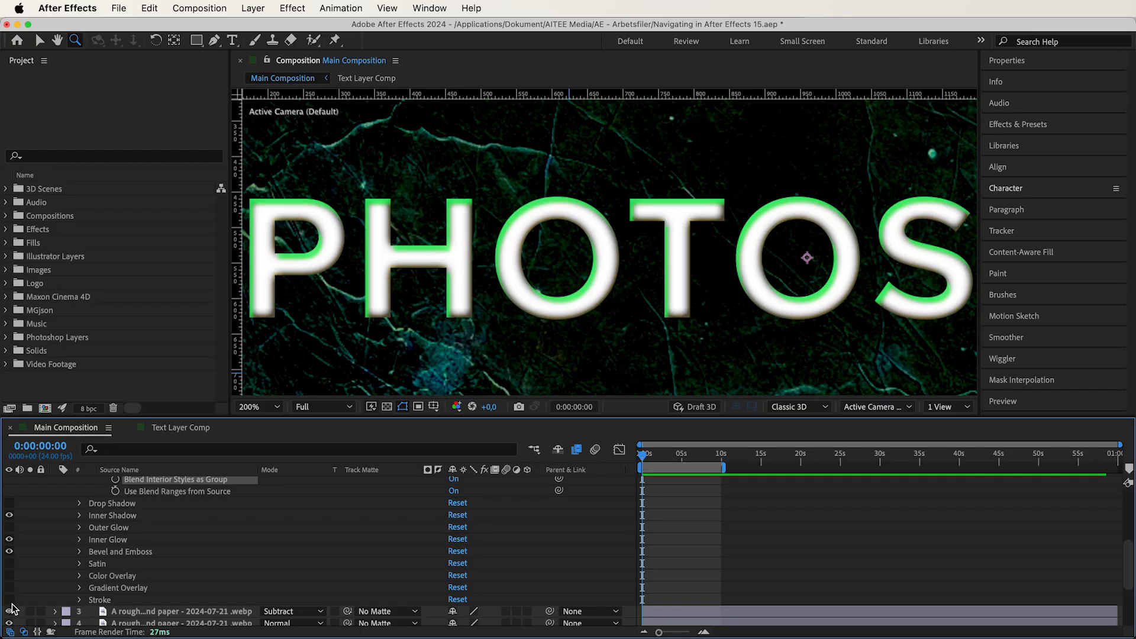
pyautogui.scroll(-1, 11, 586)
# Compare Fill Opacity changes with Blend Interior Styles as Group off and on, ending at 100% opacity with the option on.
pyautogui.scroll(8, 202, 547)
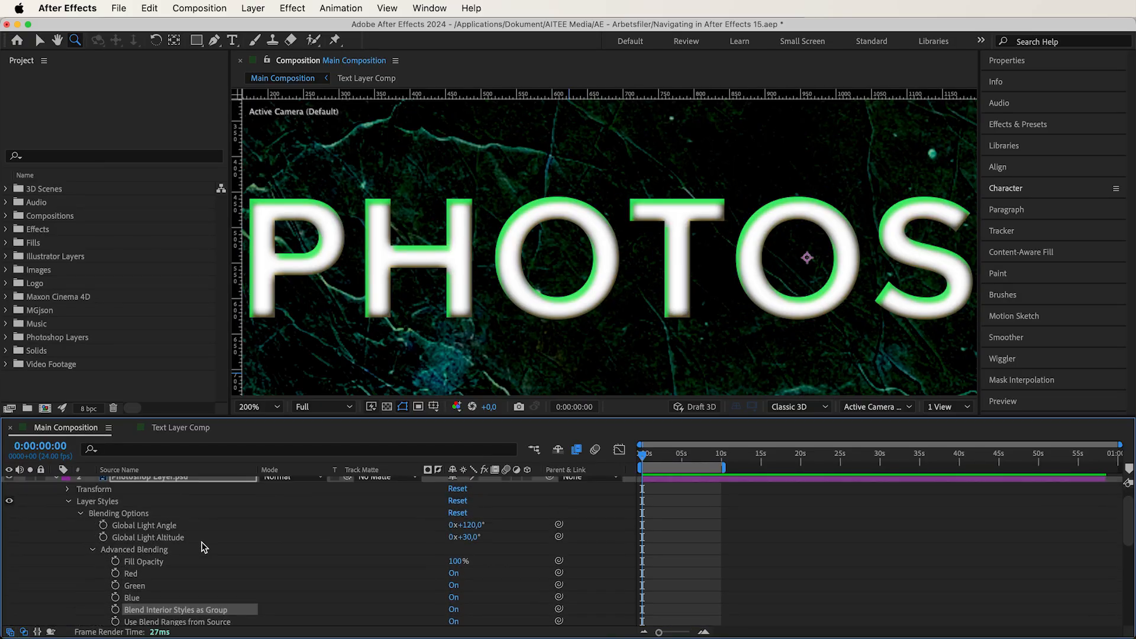
pyautogui.scroll(-12, 367, 602)
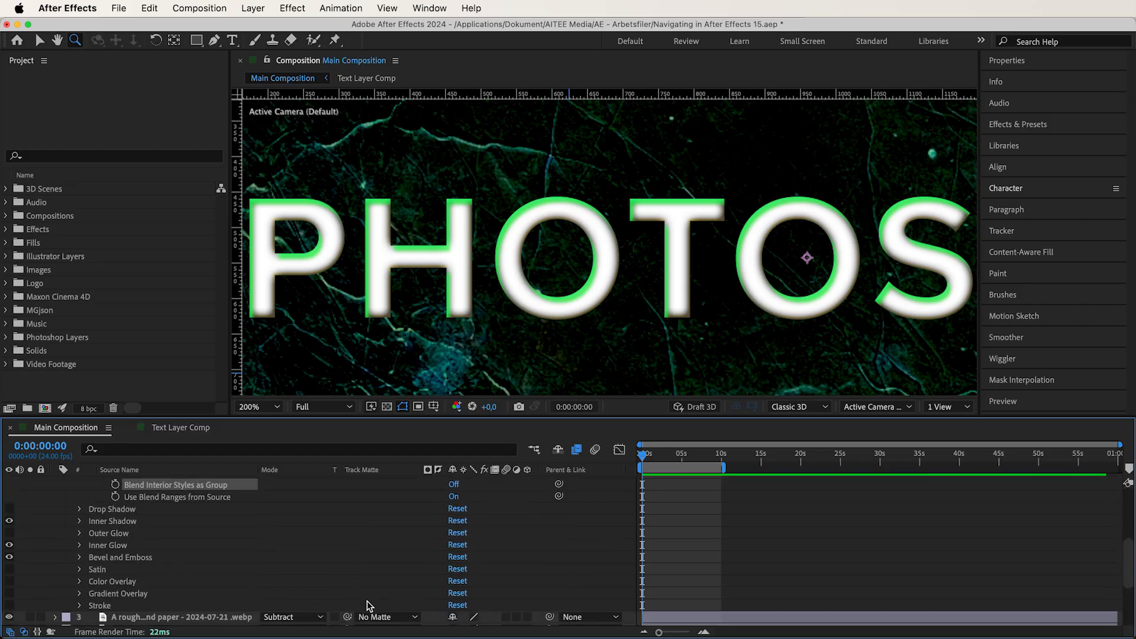
pyautogui.scroll(5, 264, 540)
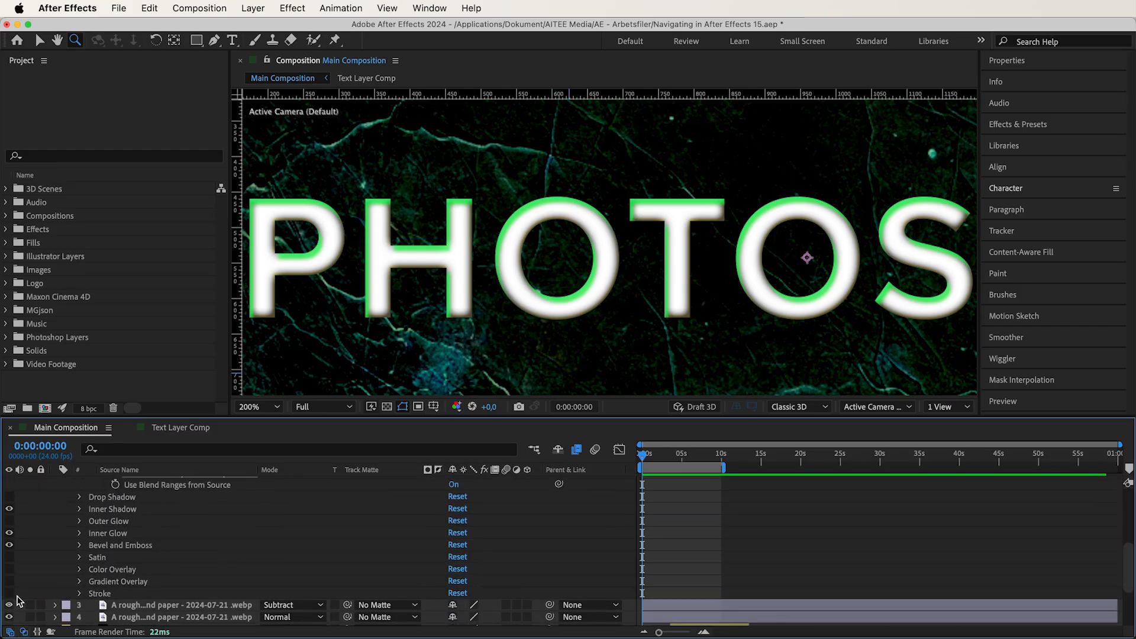
pyautogui.scroll(7, 225, 561)
pyautogui.scroll(-4, 447, 559)
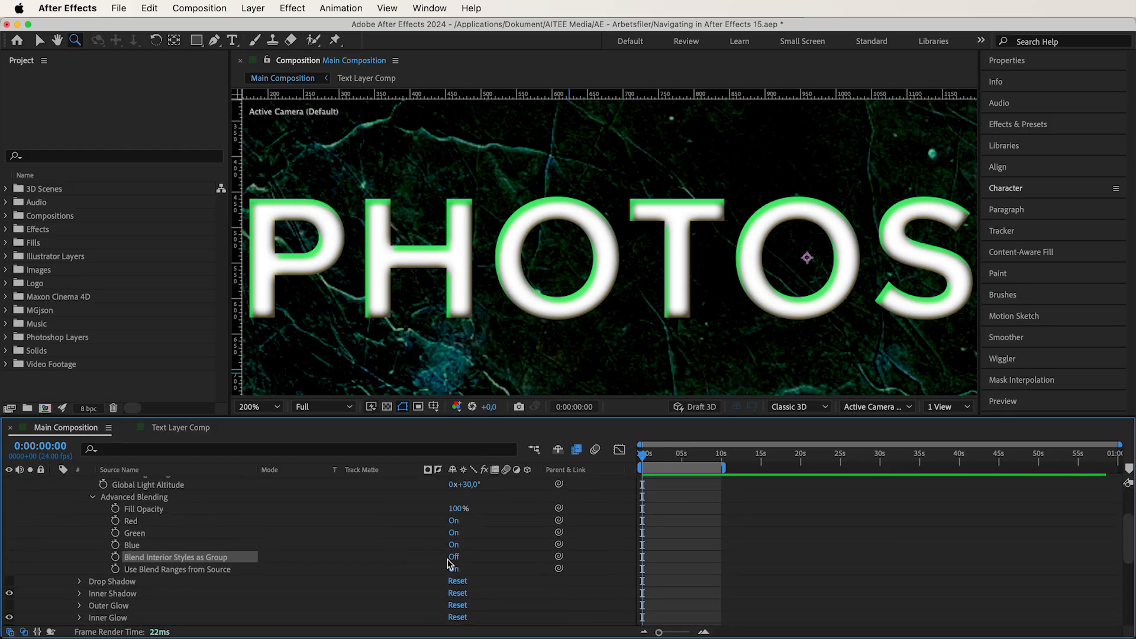
pyautogui.scroll(1, 450, 557)
pyautogui.moveTo(457, 527); pyautogui.dragTo(509, 534)
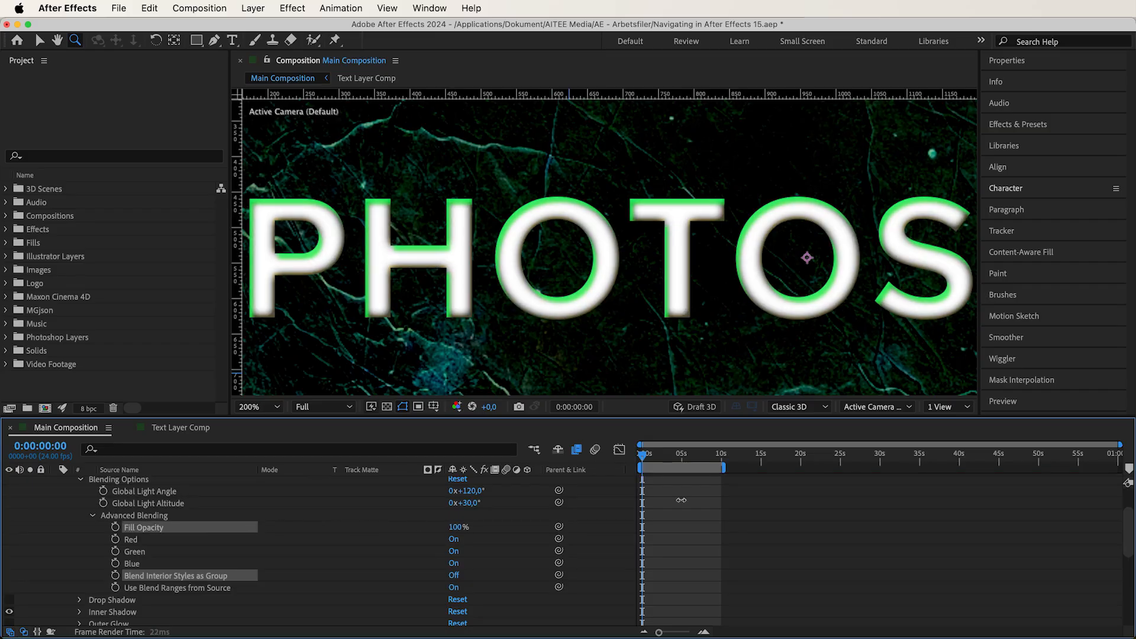
pyautogui.click(455, 575)
pyautogui.moveTo(457, 527); pyautogui.dragTo(612, 499)
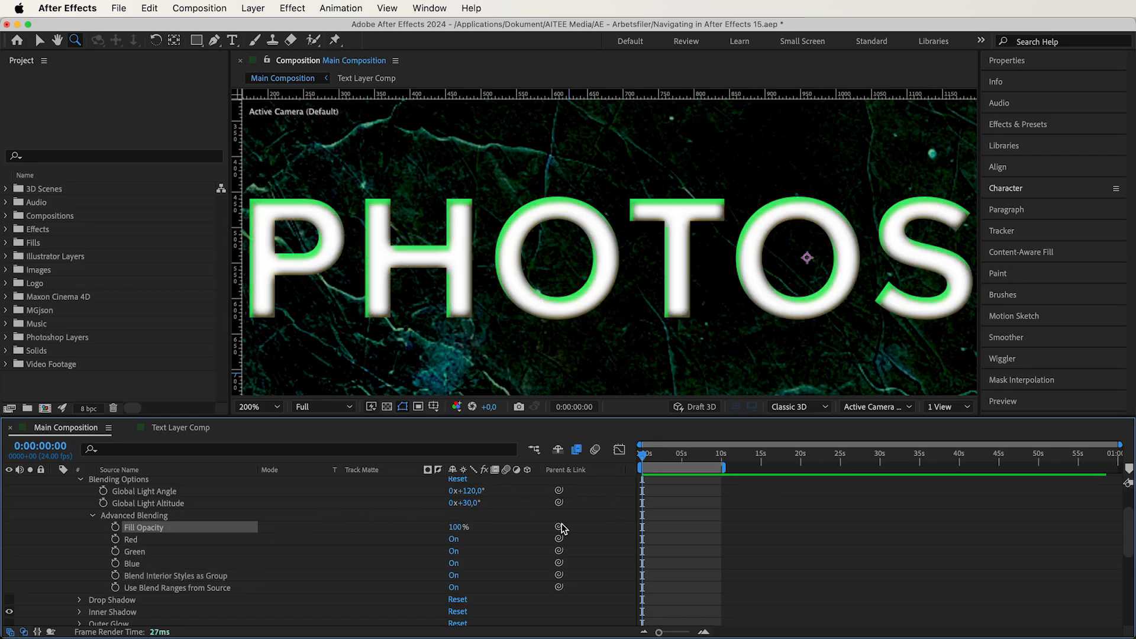
# Select the Use Blend Ranges from Source property and toggle its setting.
pyautogui.click(228, 589)
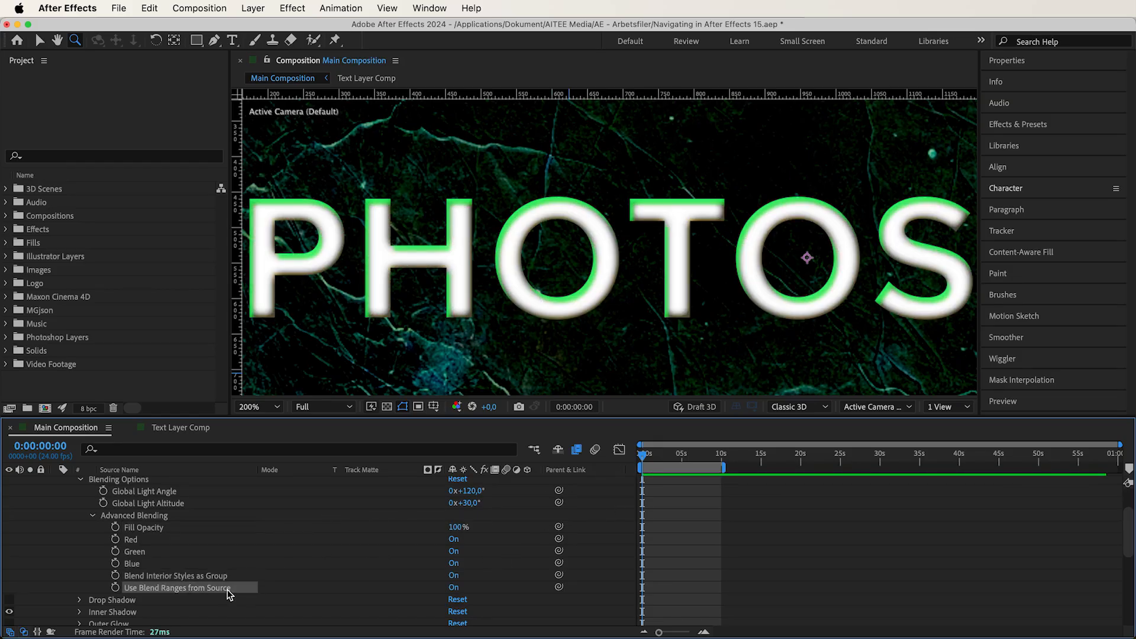
pyautogui.click(453, 587)
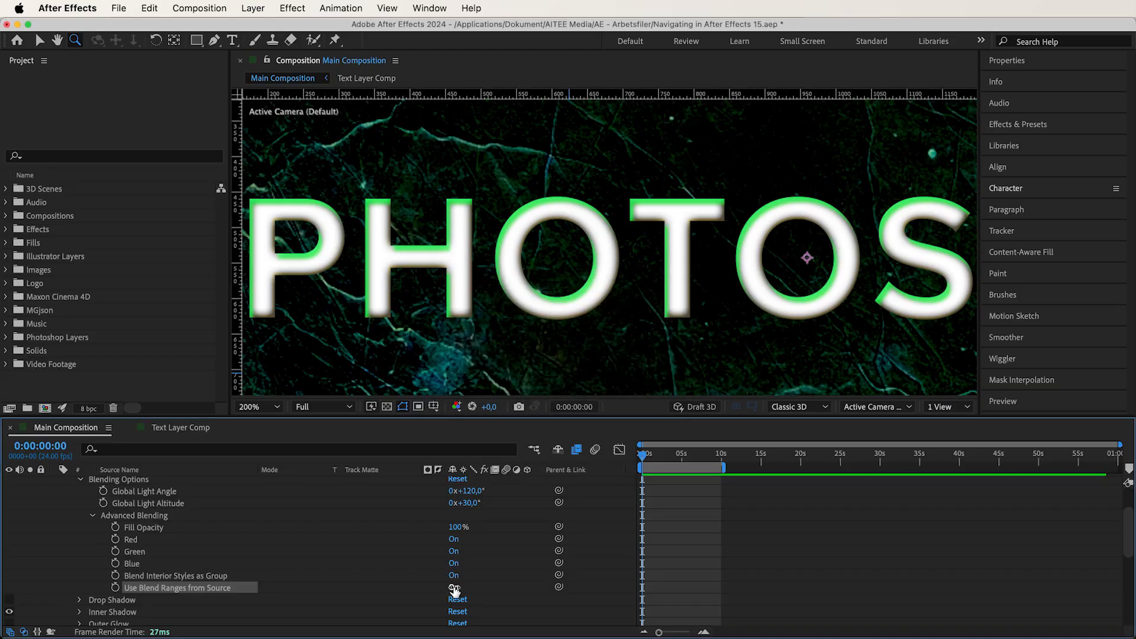